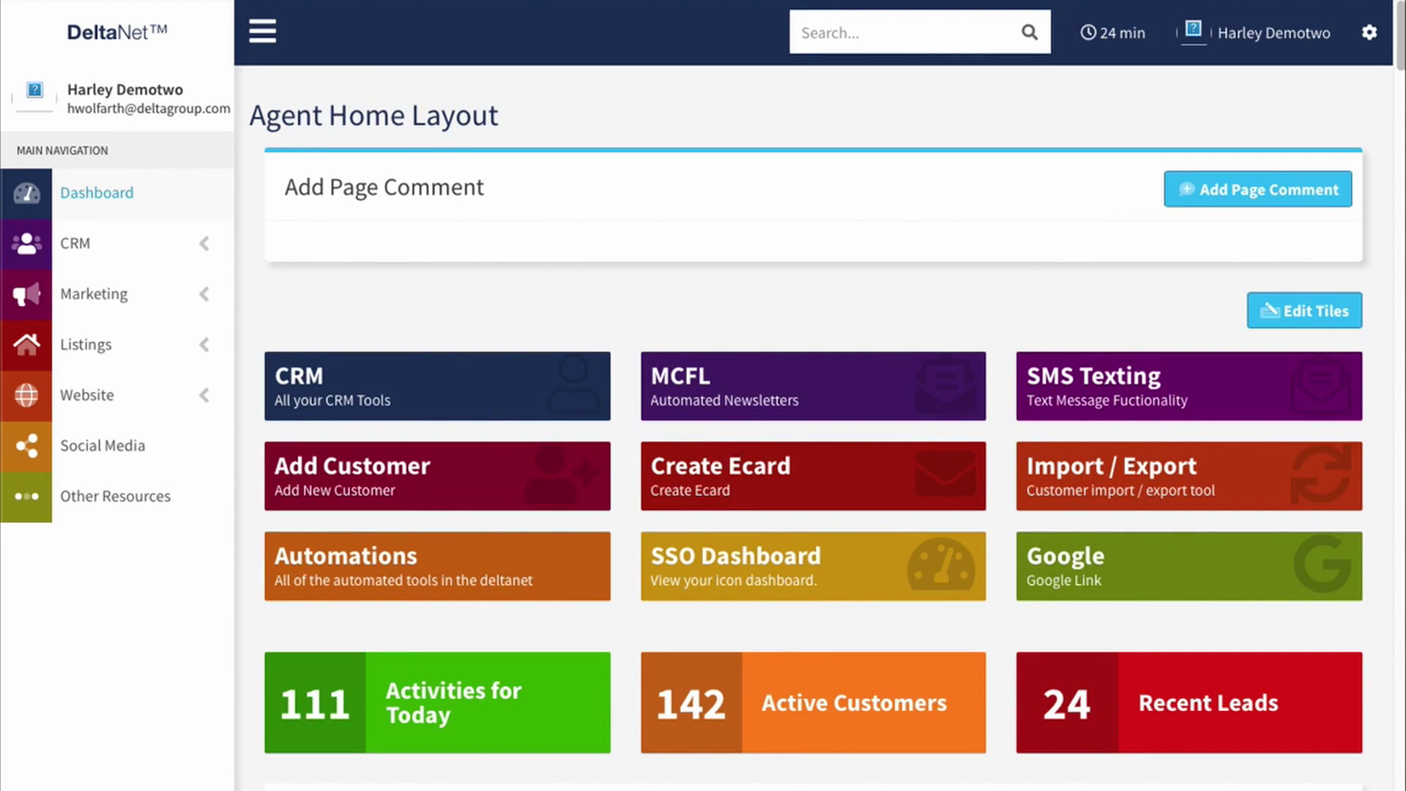
Step: Open the Customer List page in the CRM section
click(205, 246)
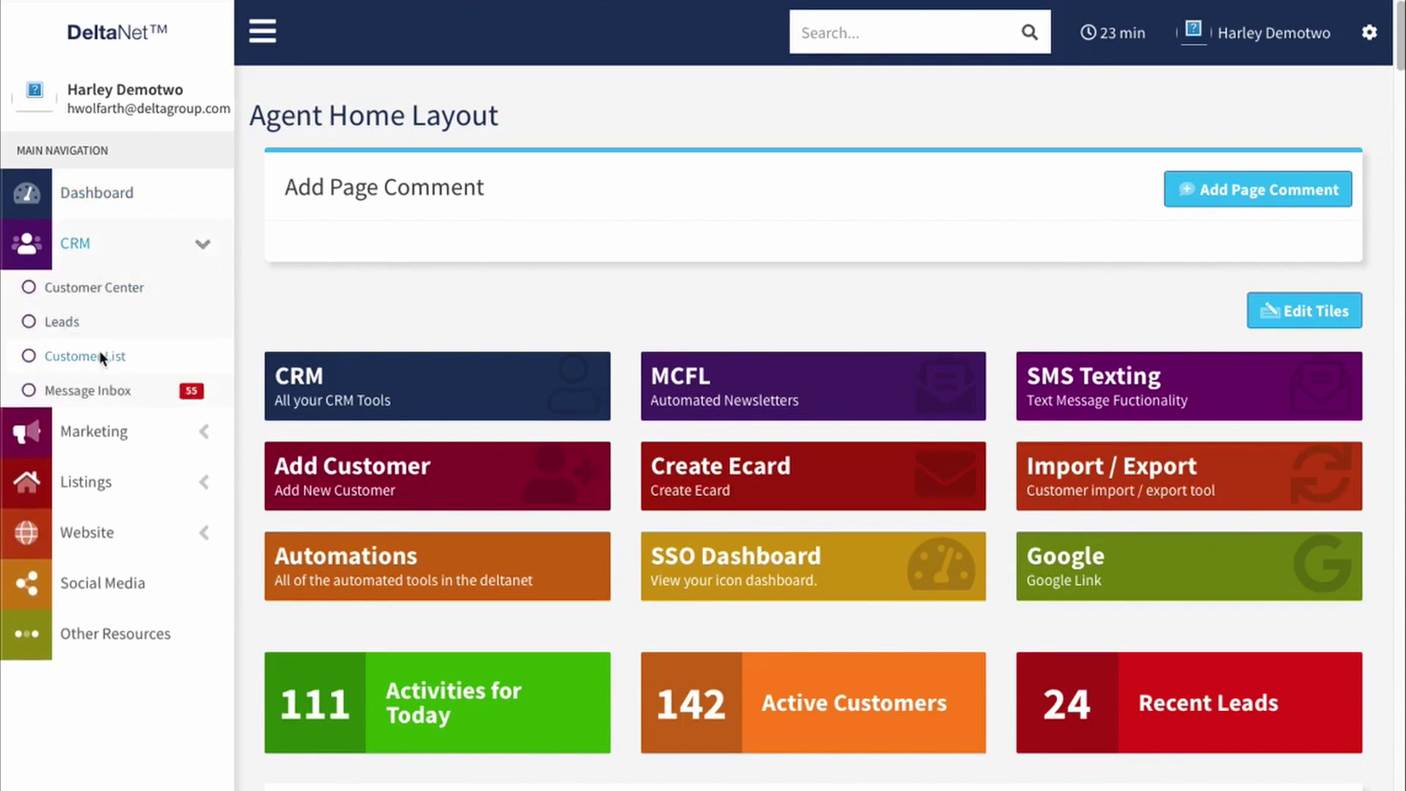
click(99, 353)
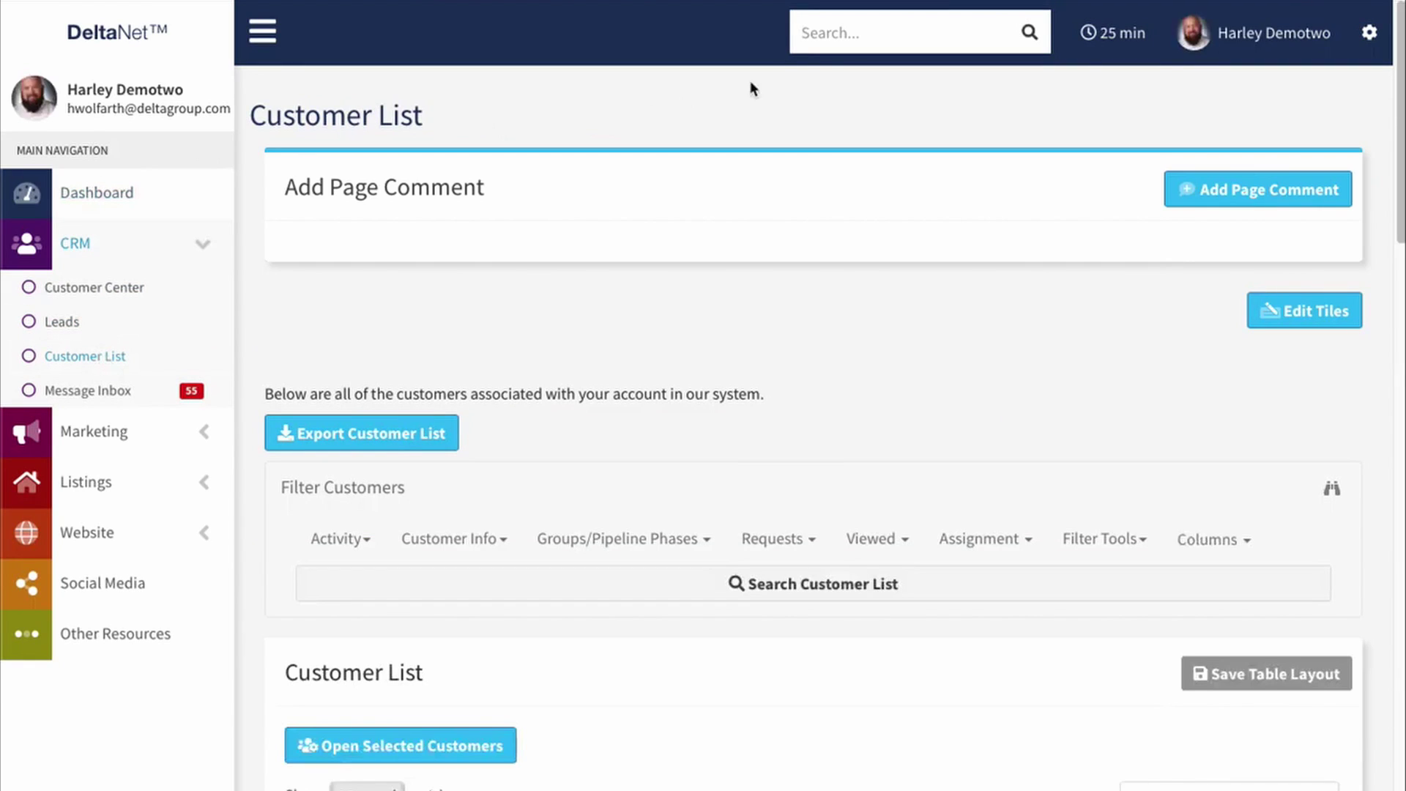
Step: Search the site navigation for "customer list" and clear the query
click(835, 29)
text(customer)
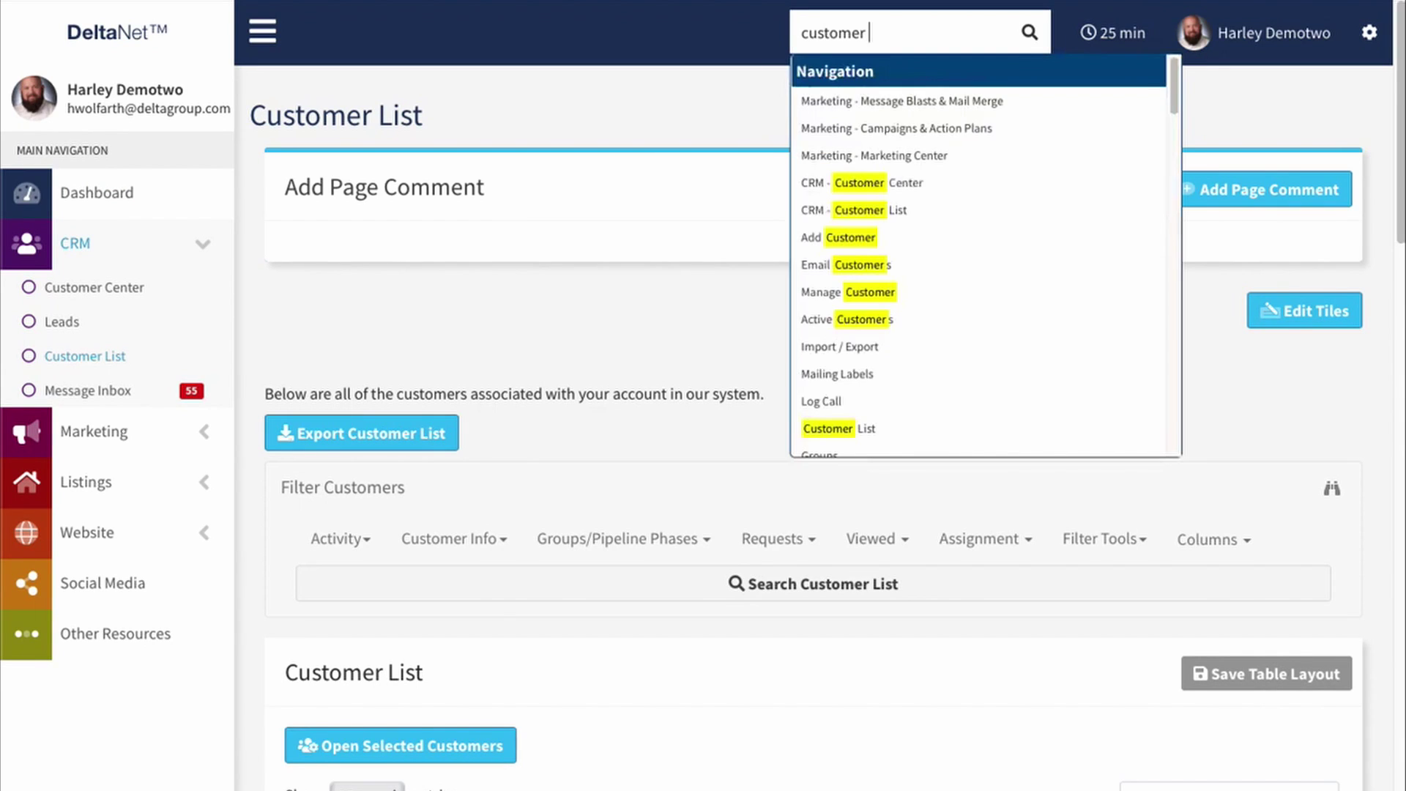
text( list)
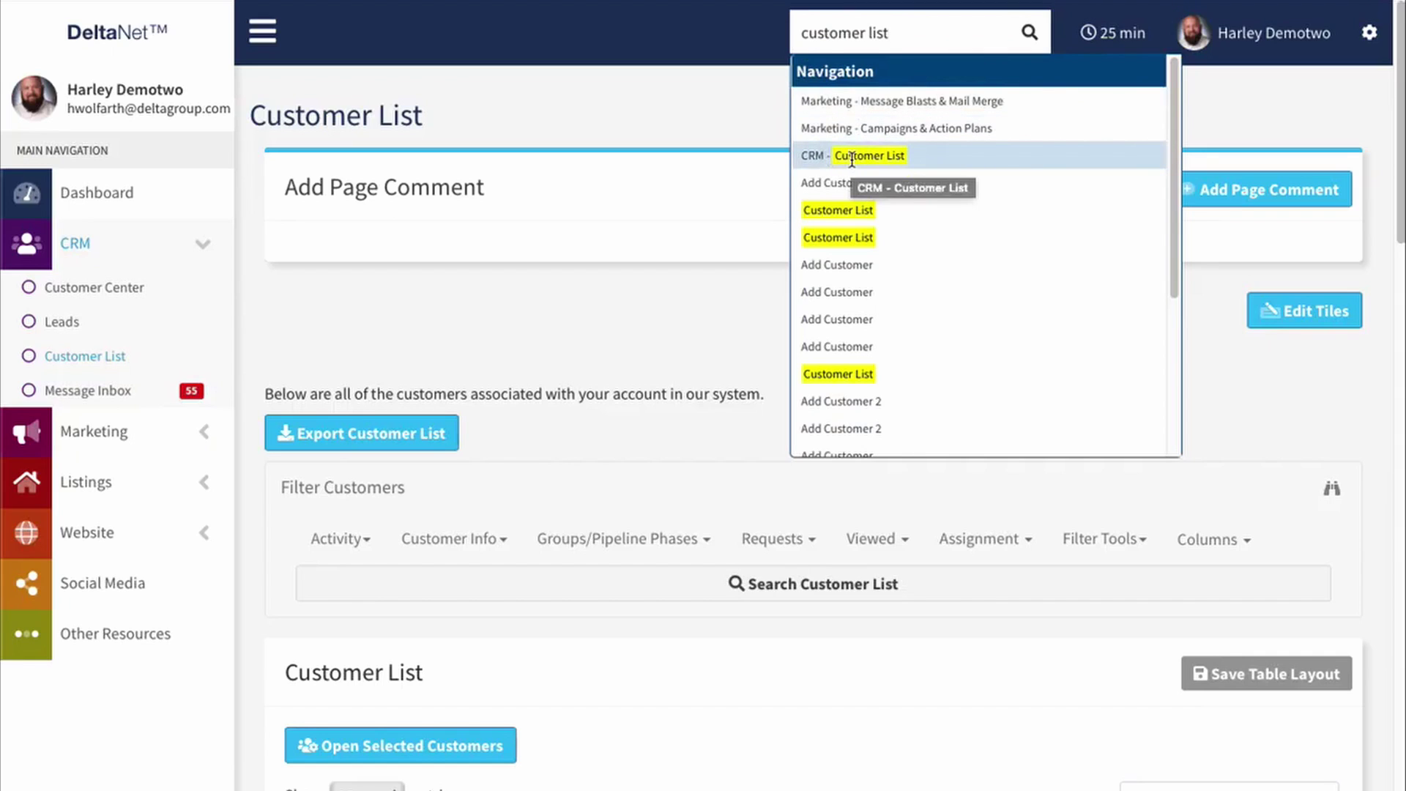
drag(894, 34, 696, 43)
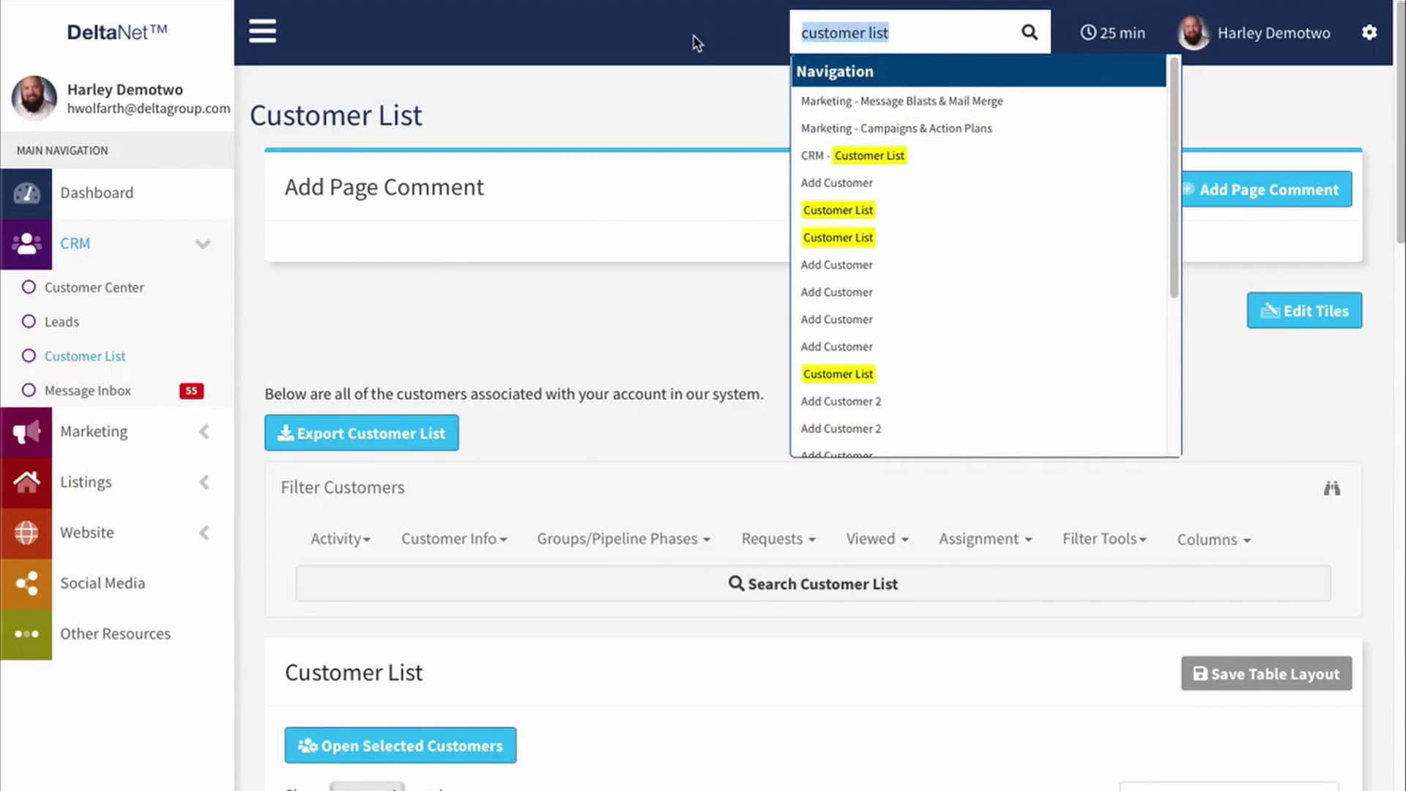
key(BackSpace)
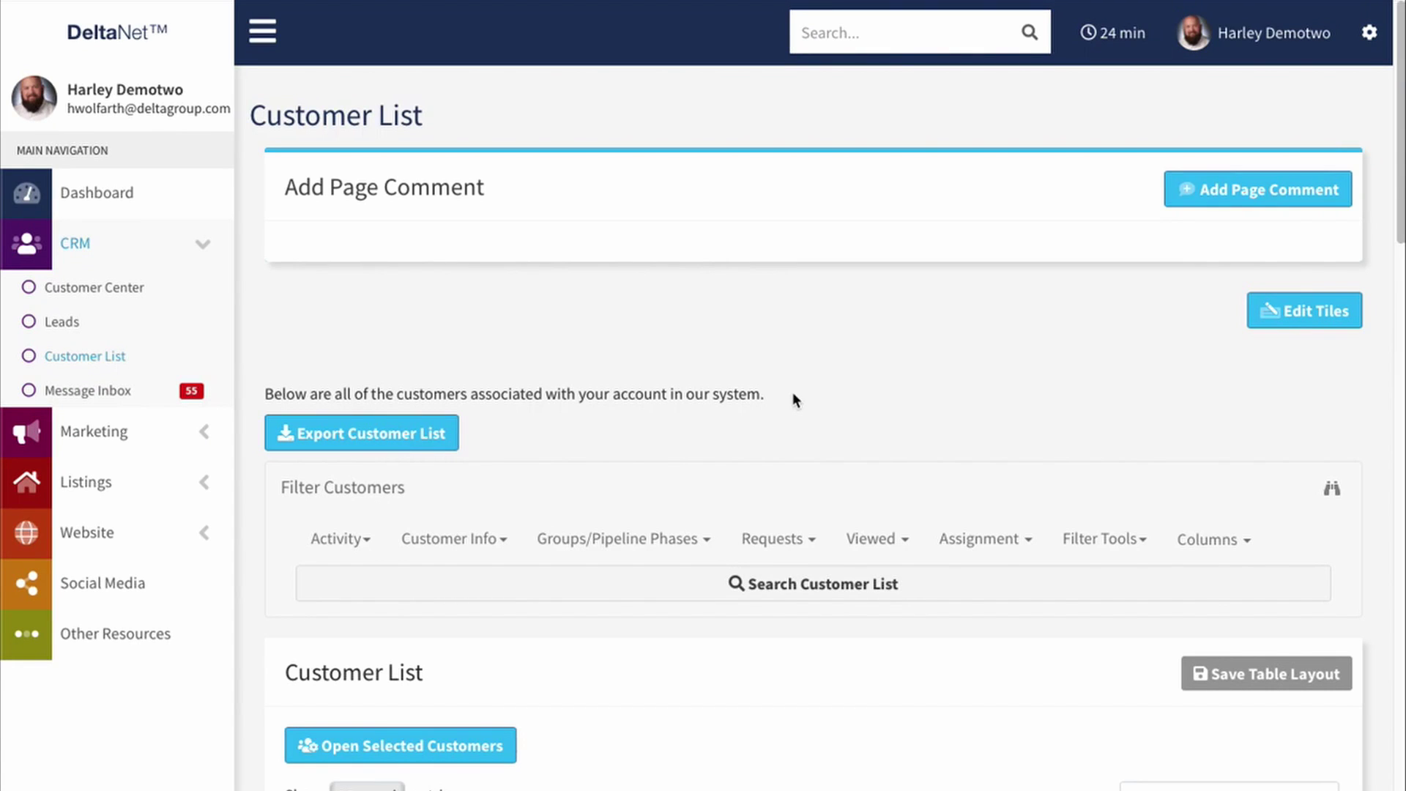
Step: Set the Request Made Between option in the customer list's Activity filters to Last 30 days
scroll(766, 380, down, 3)
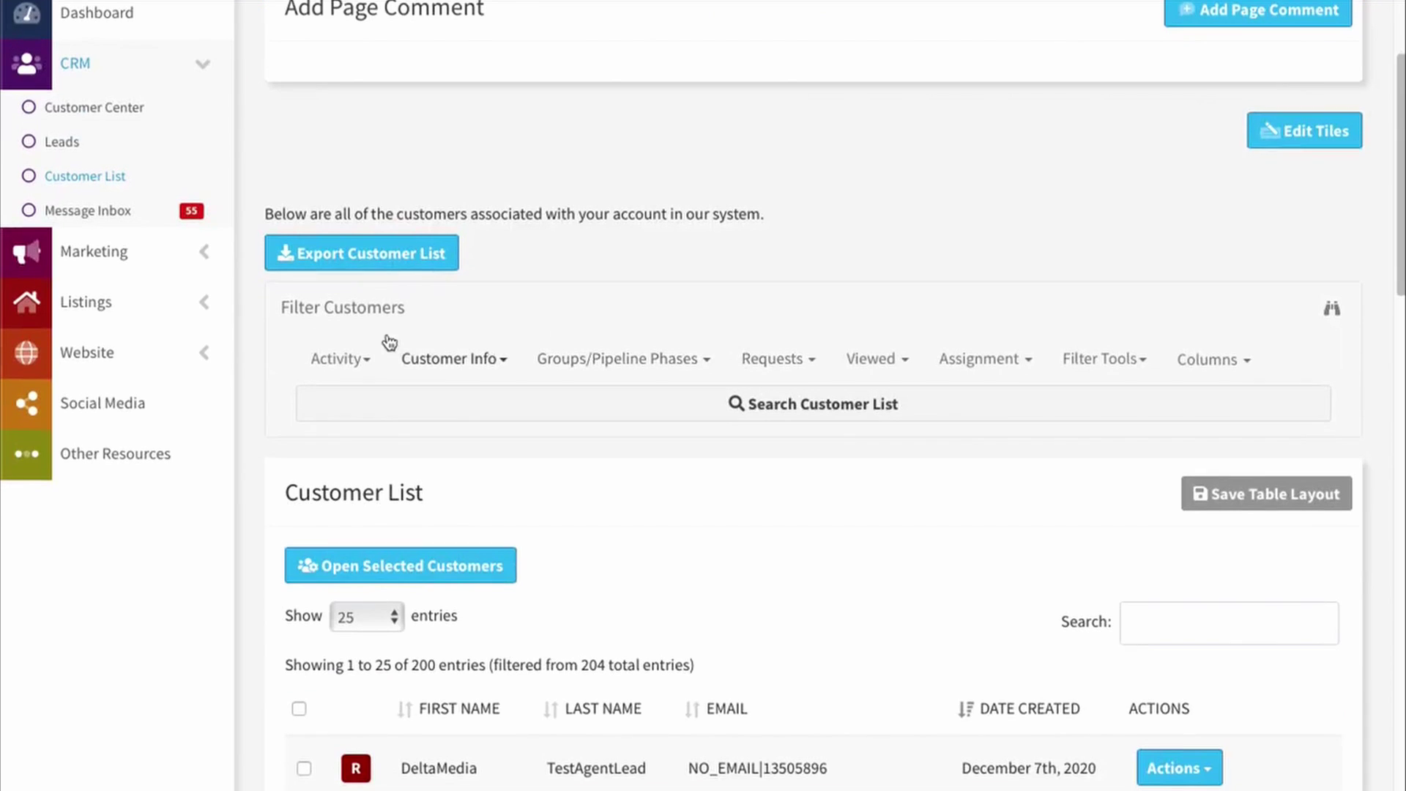
click(342, 366)
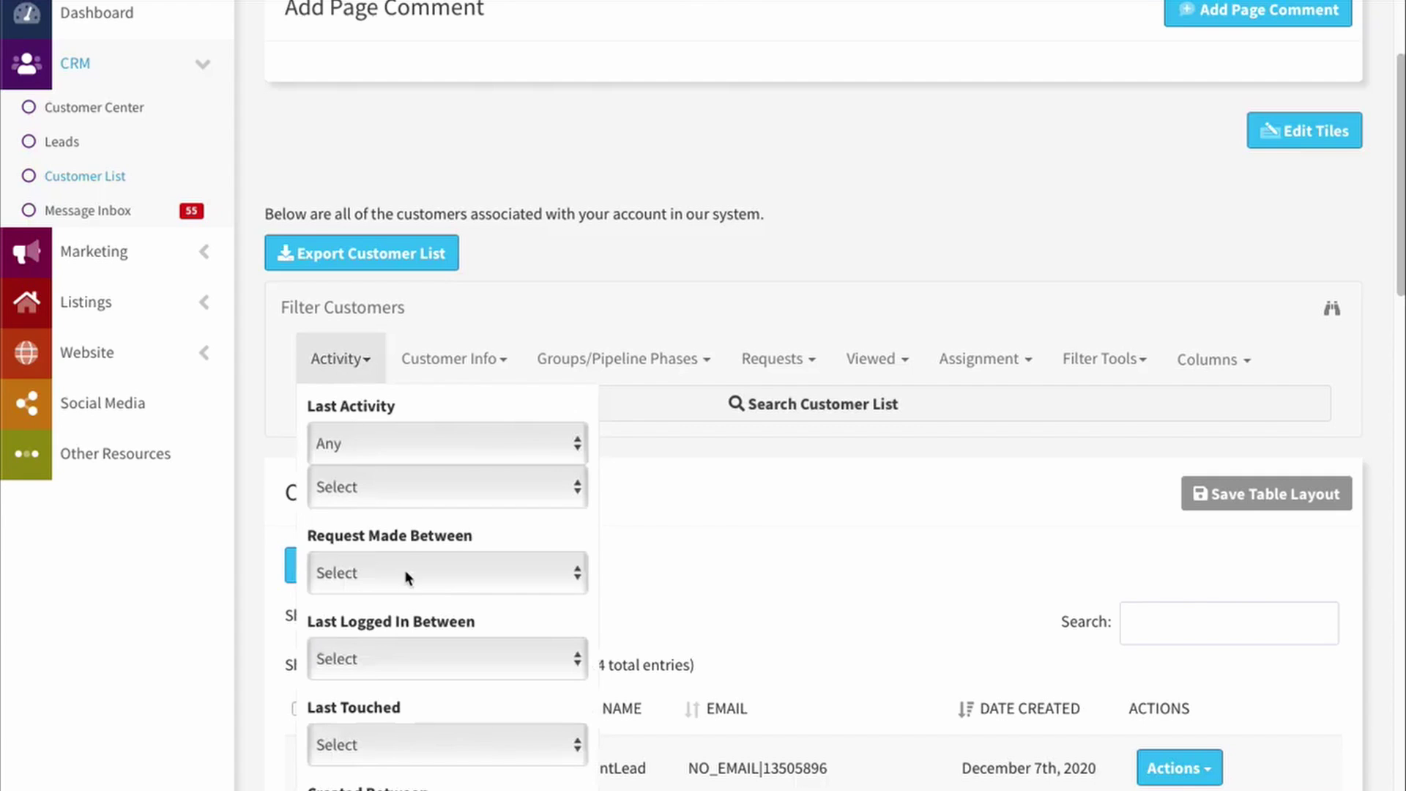
scroll(406, 571, down, 2)
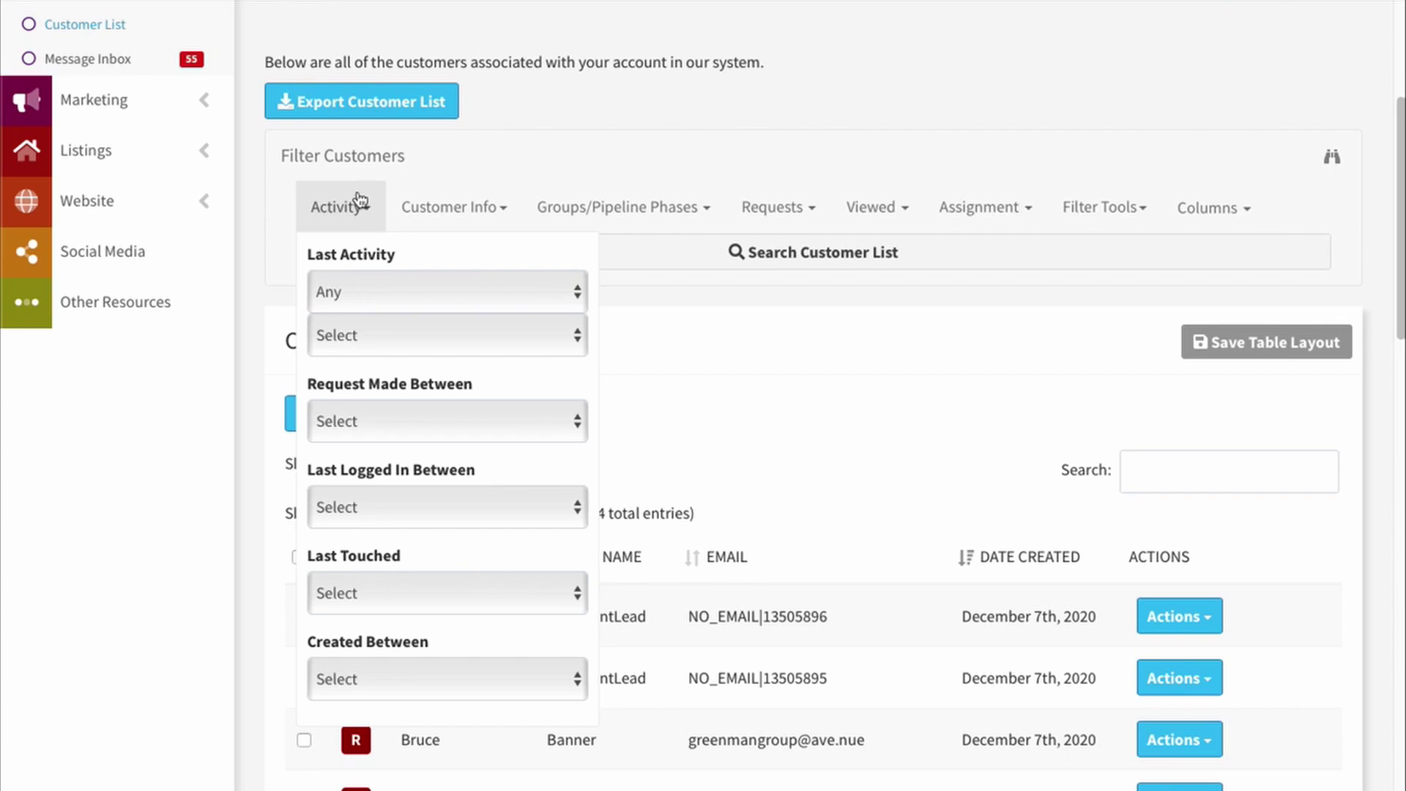
click(457, 421)
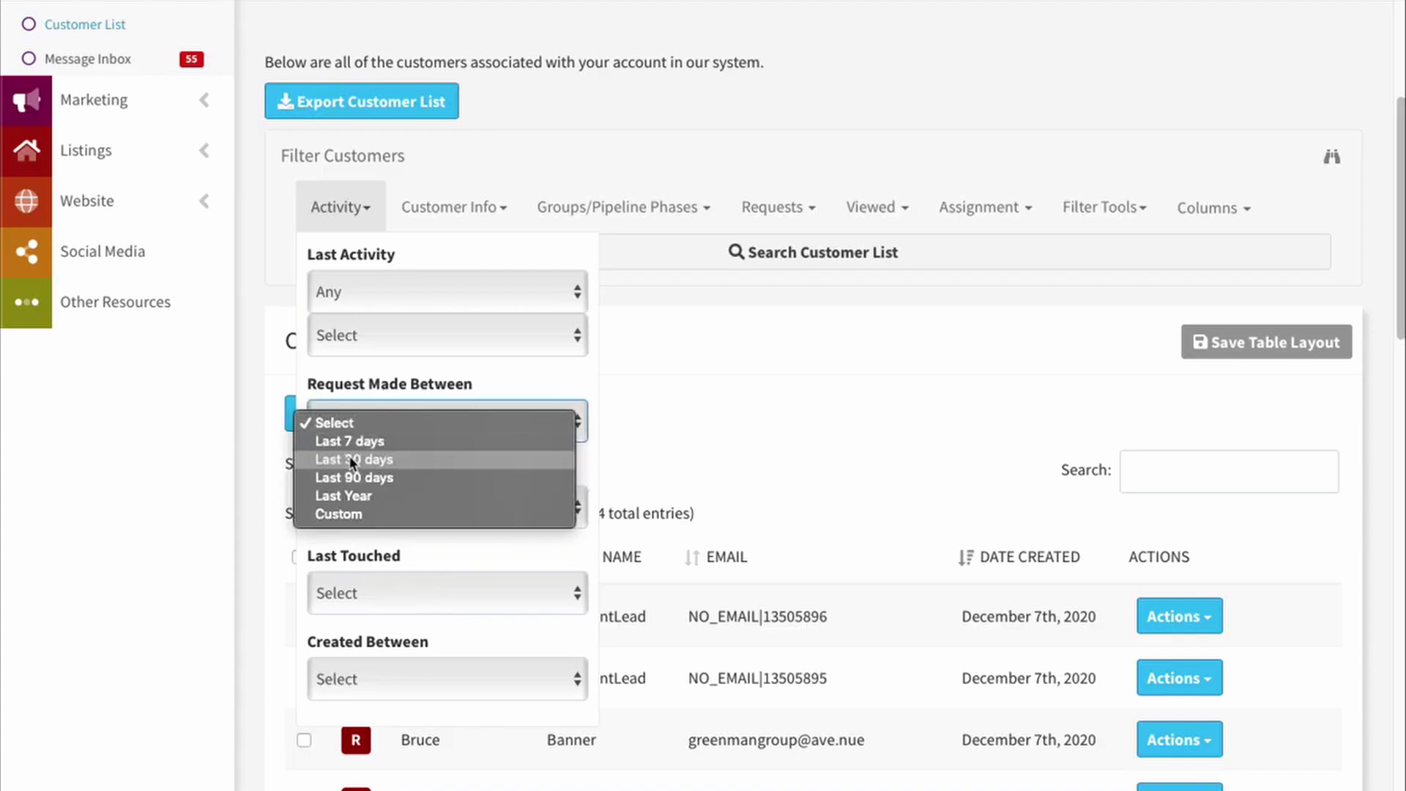
click(411, 459)
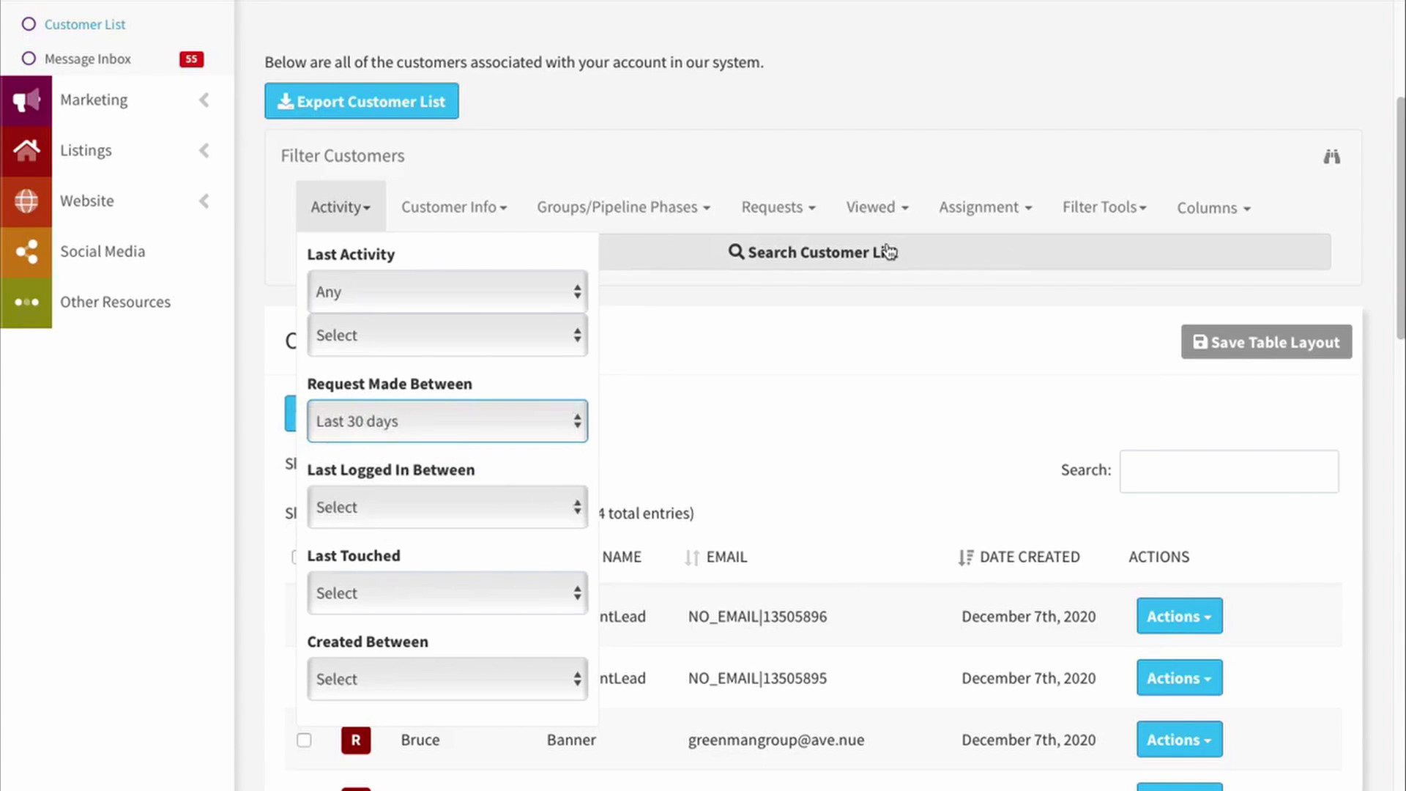
Step: Reset the Request Made Between filter to its unselected state and close the Activity filters
click(574, 413)
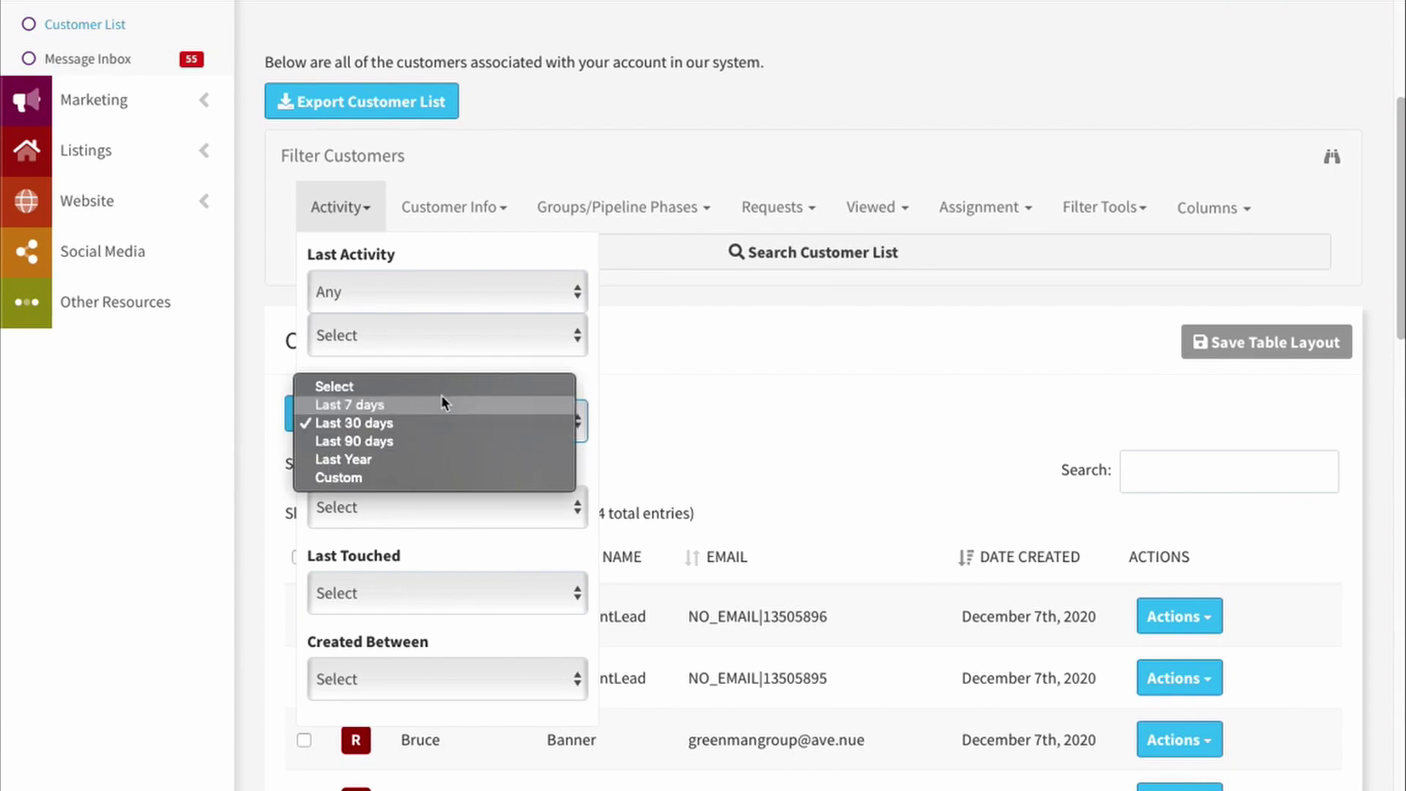
click(440, 383)
click(345, 208)
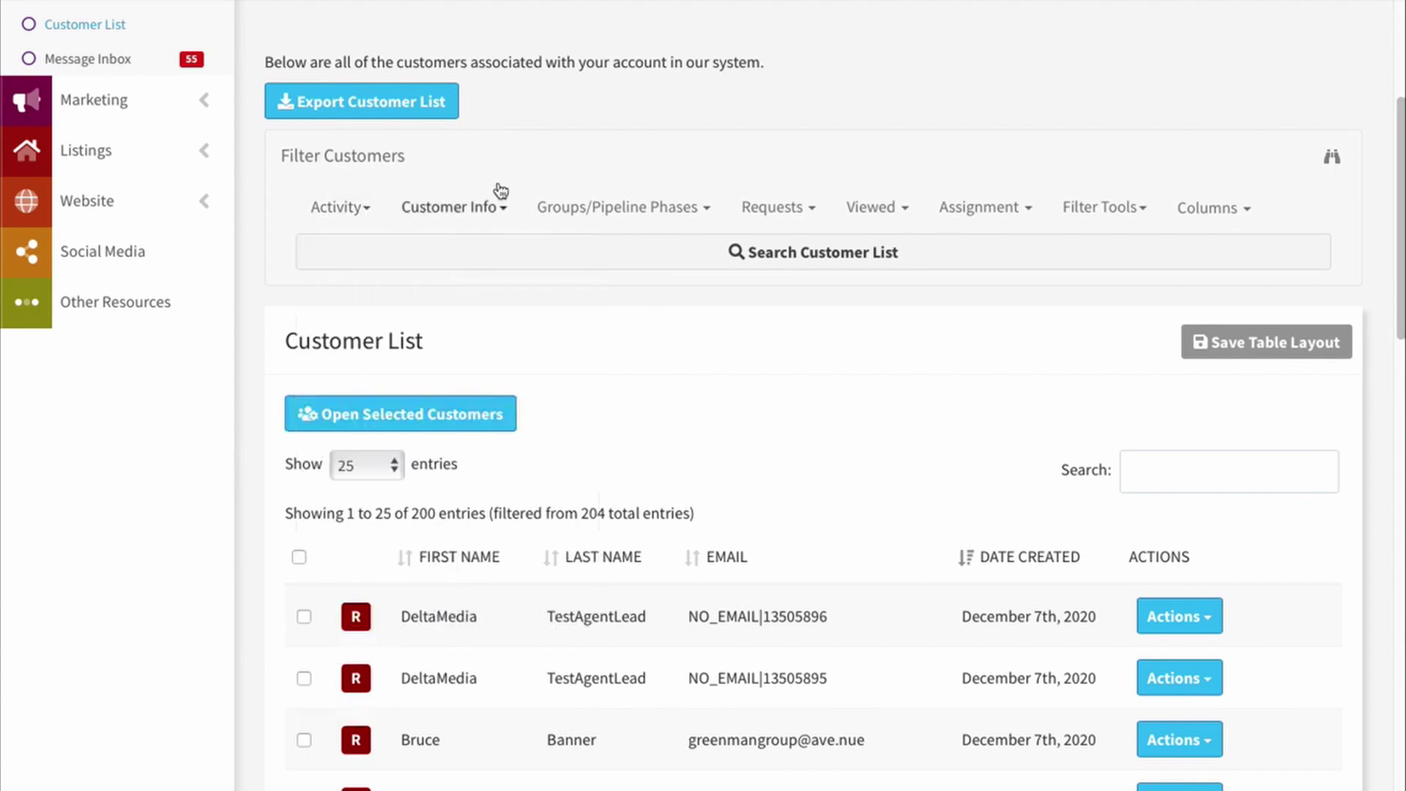
Step: Look through the Customer Info filters and set the Family filter to Spouse
click(493, 207)
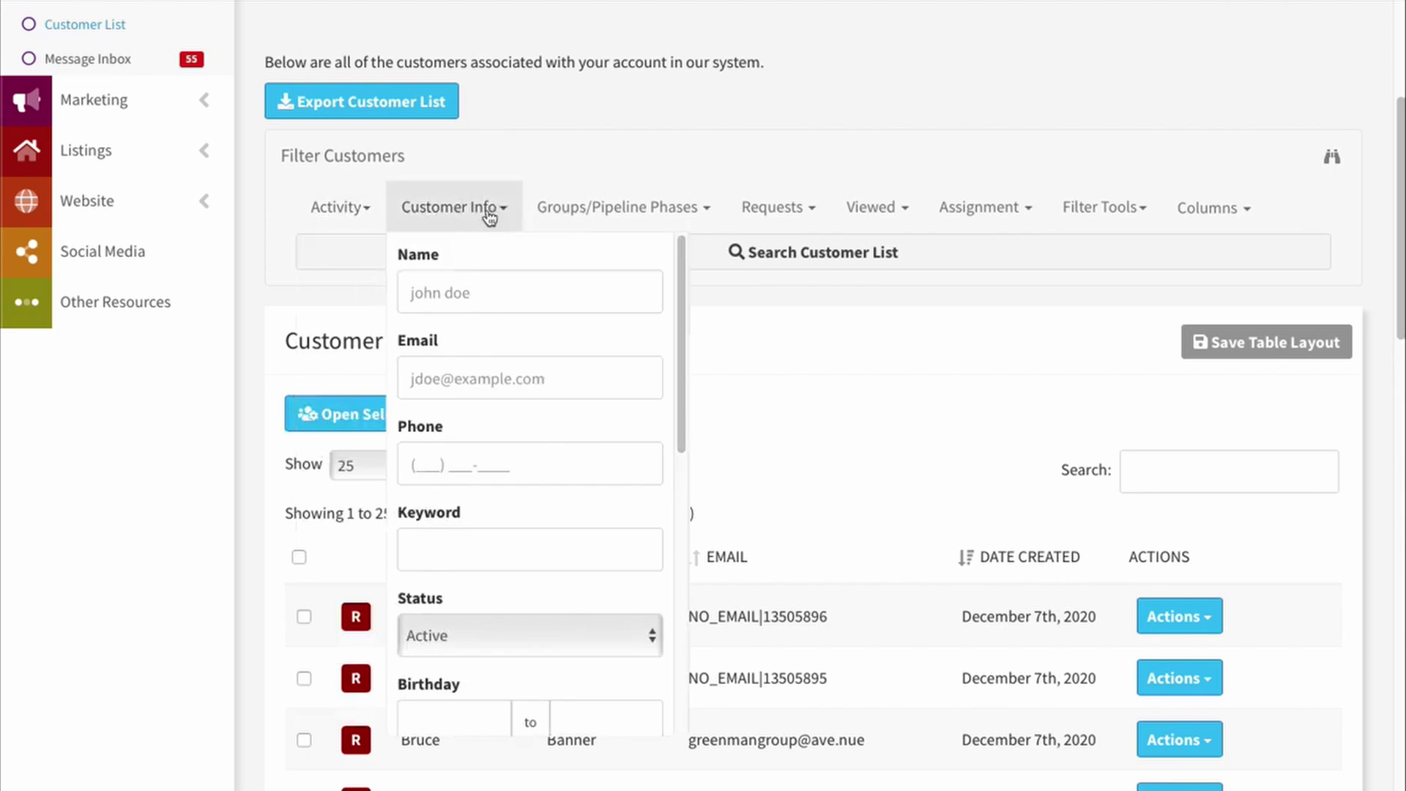
scroll(560, 343, down, 6)
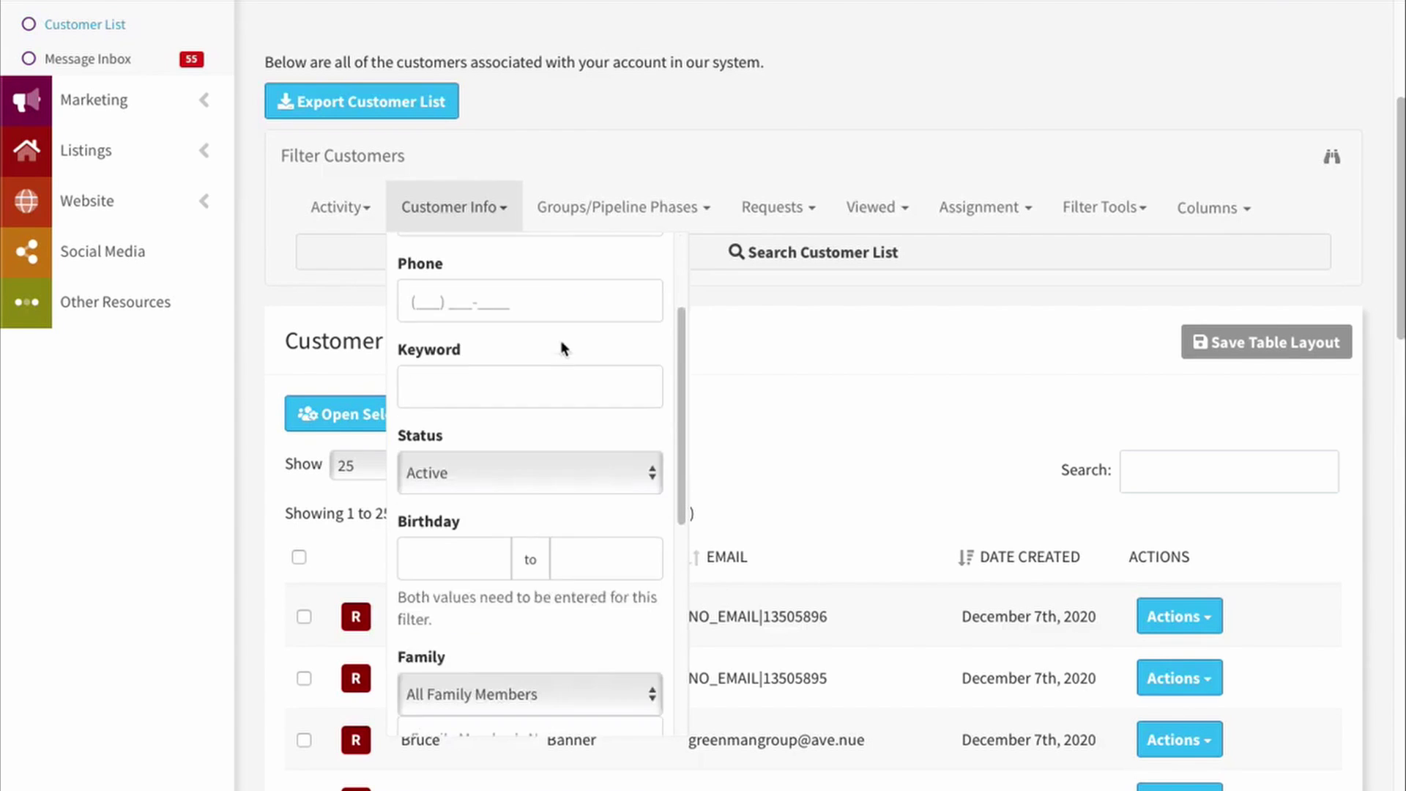
scroll(559, 342, down, 3)
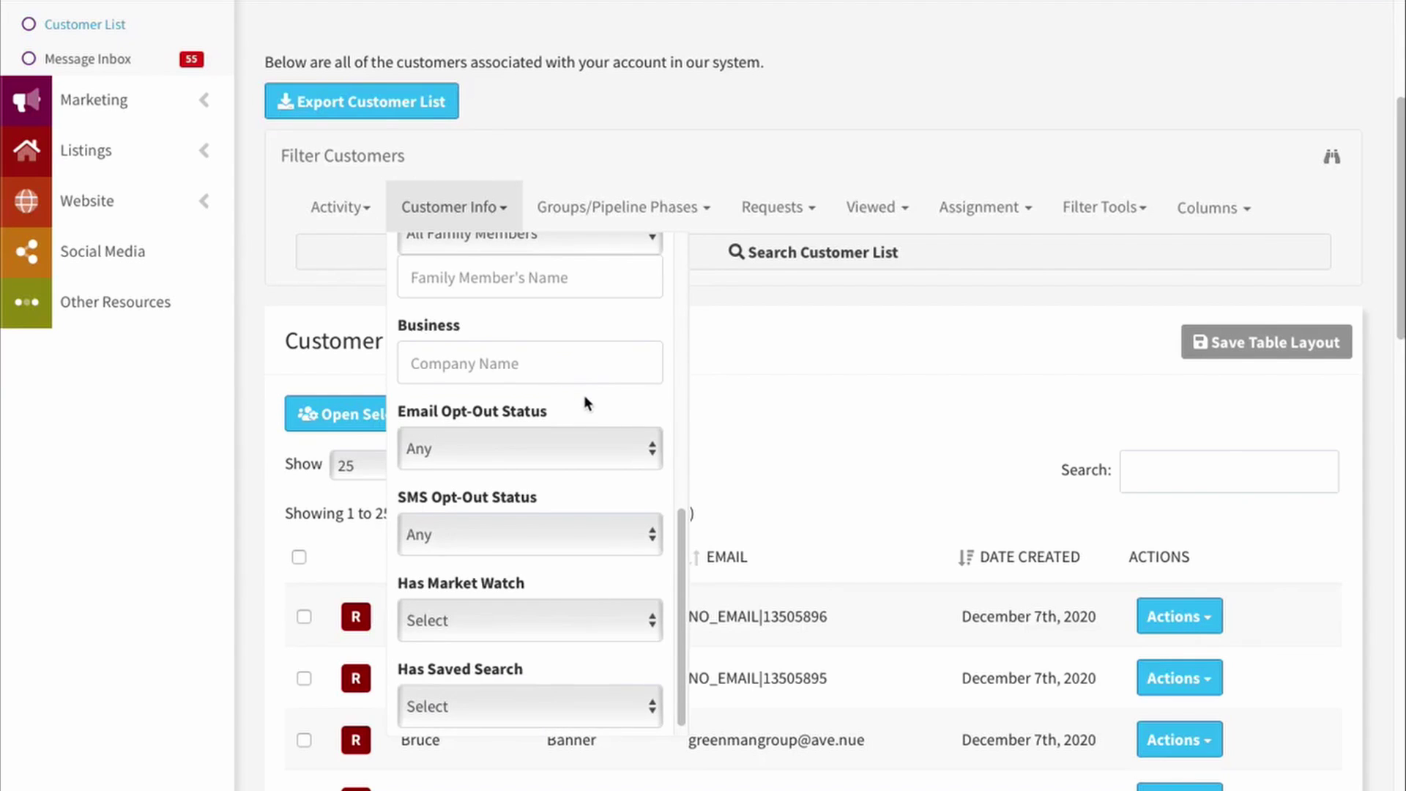
scroll(584, 401, up, 3)
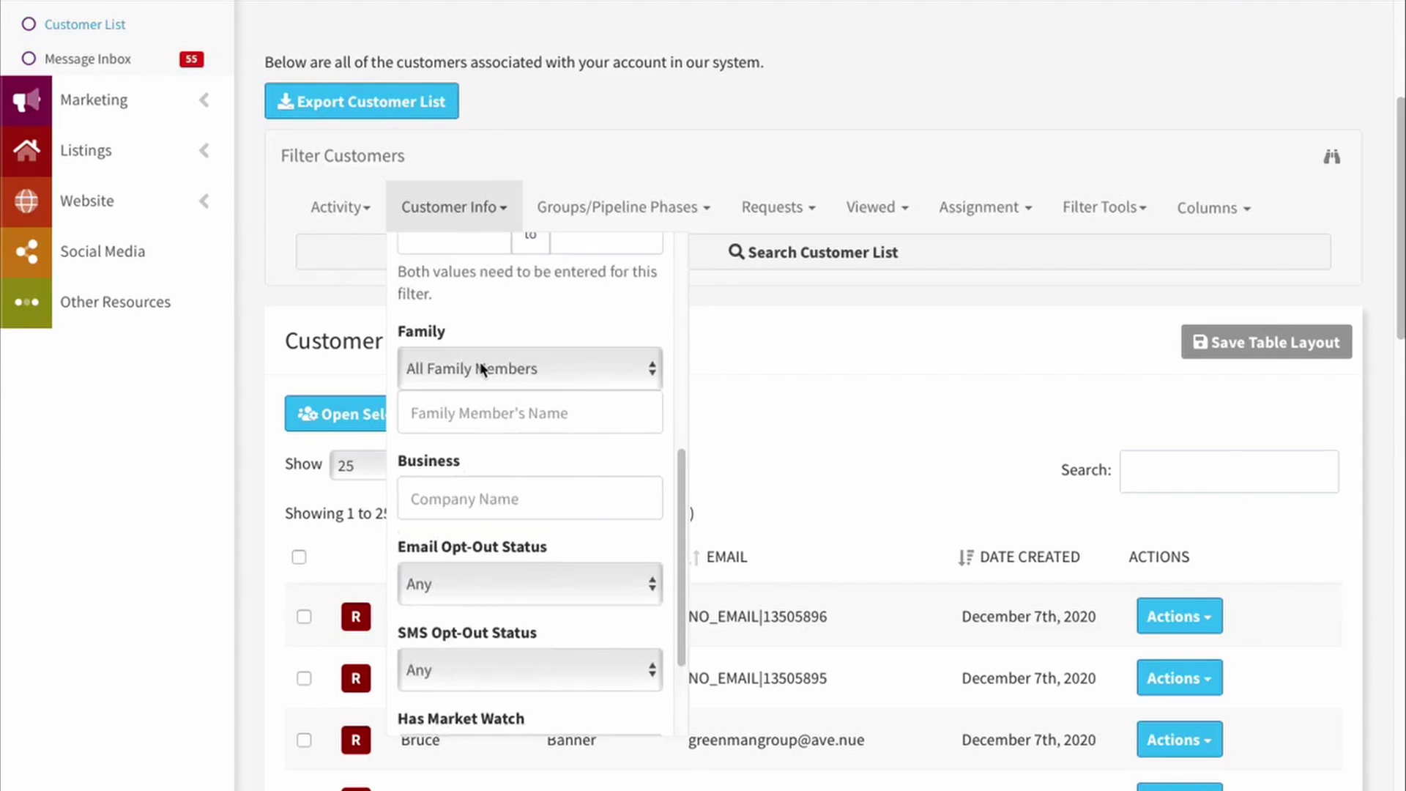
click(508, 375)
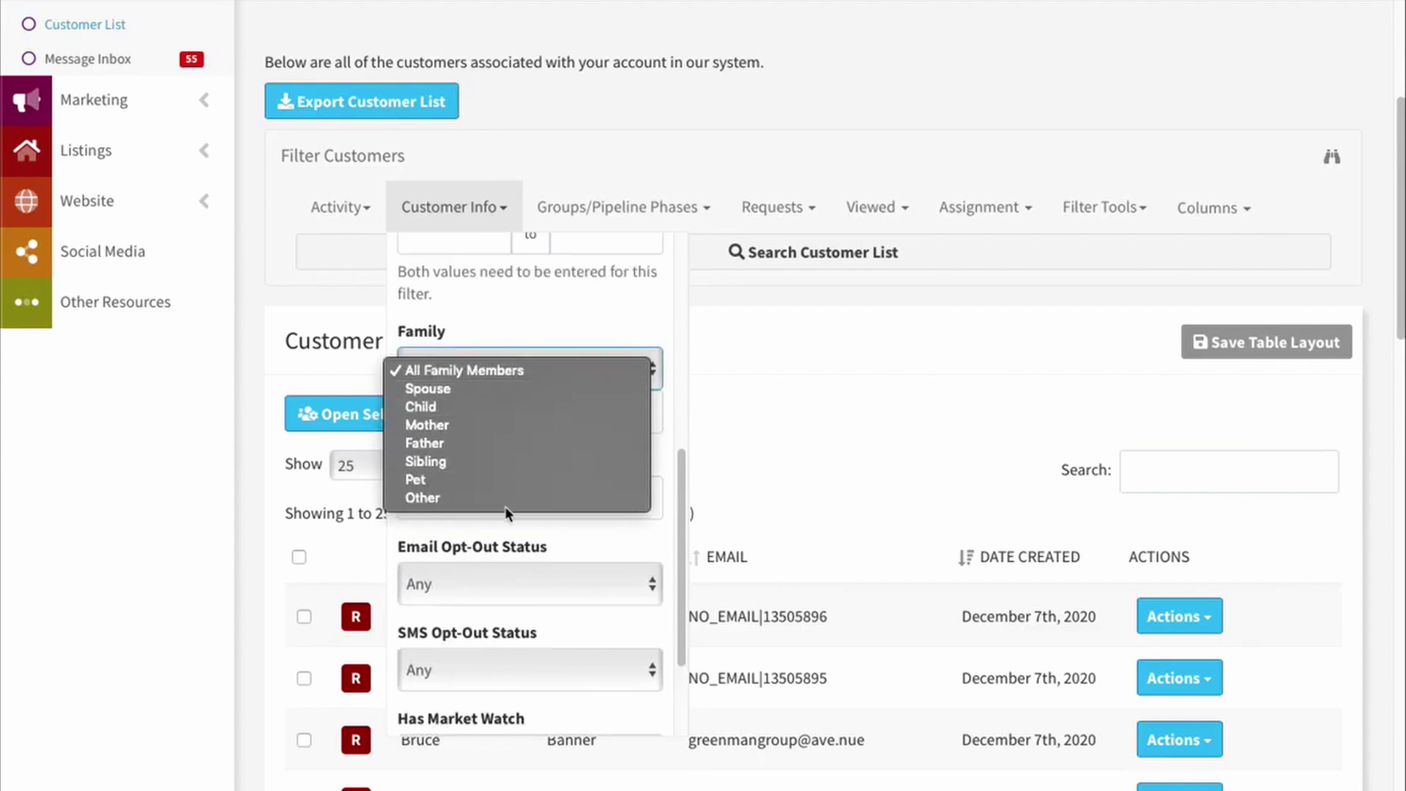
click(458, 389)
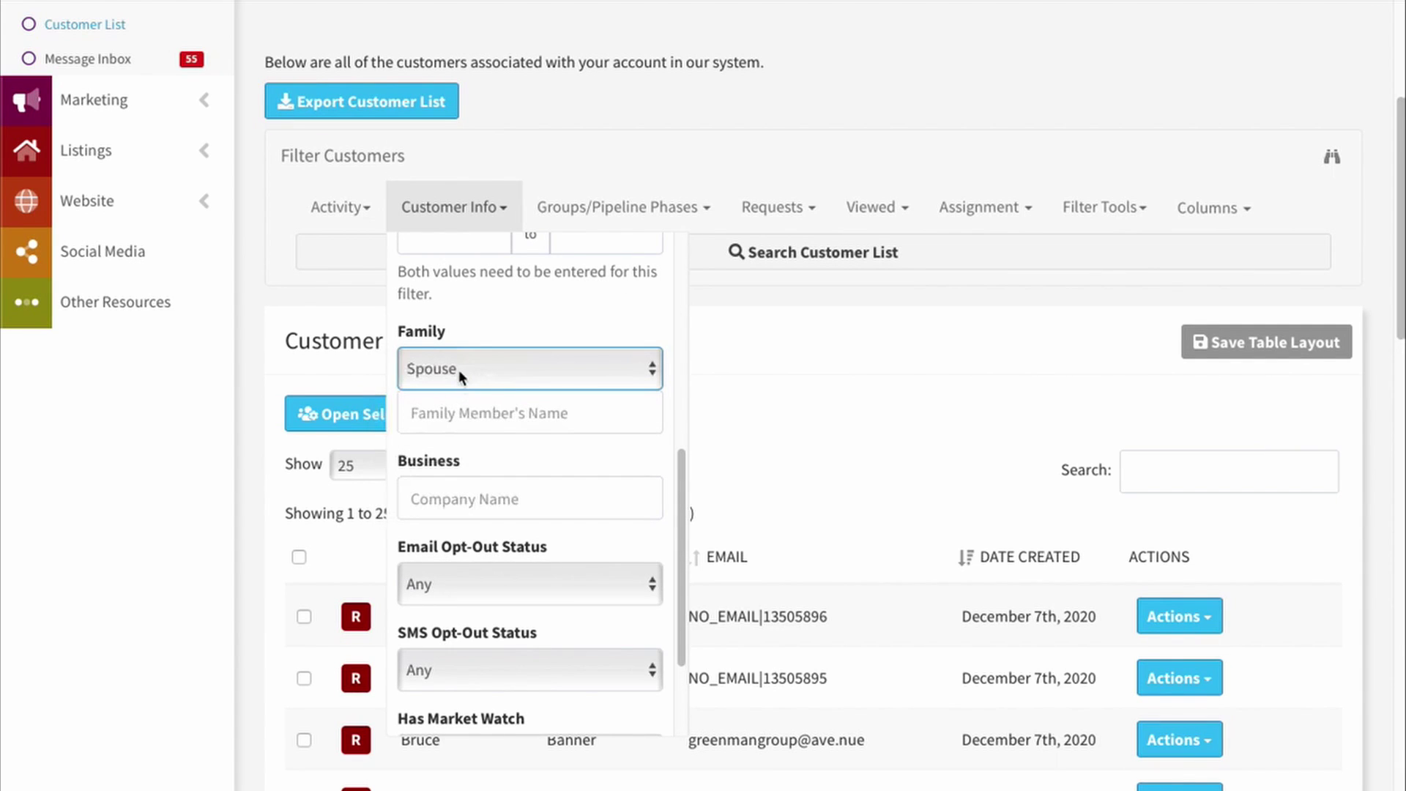
Step: Return the Family filter to All Family Members and review the other Customer Info filters
click(482, 362)
click(539, 355)
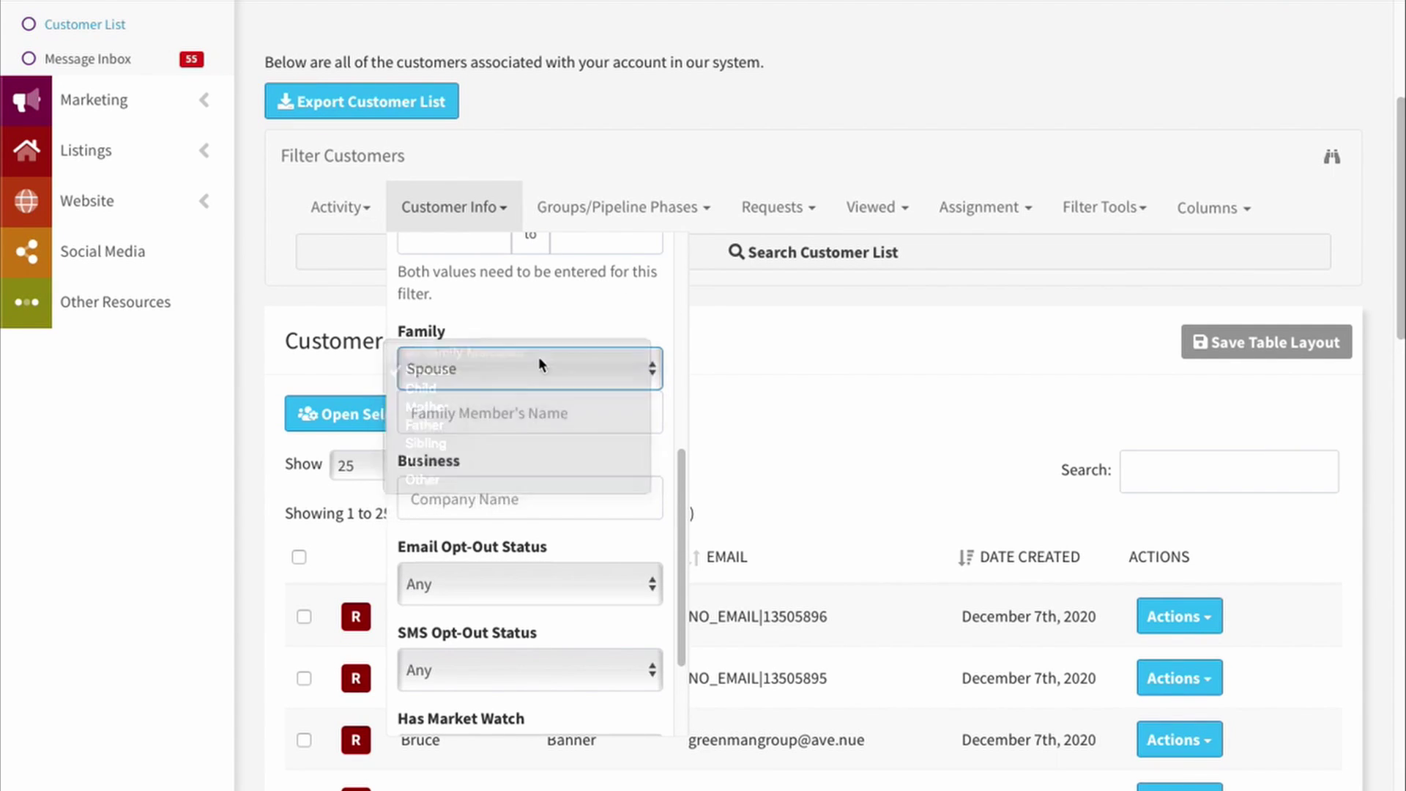
scroll(521, 383, down, 1)
scroll(521, 382, down, 3)
scroll(523, 401, up, 6)
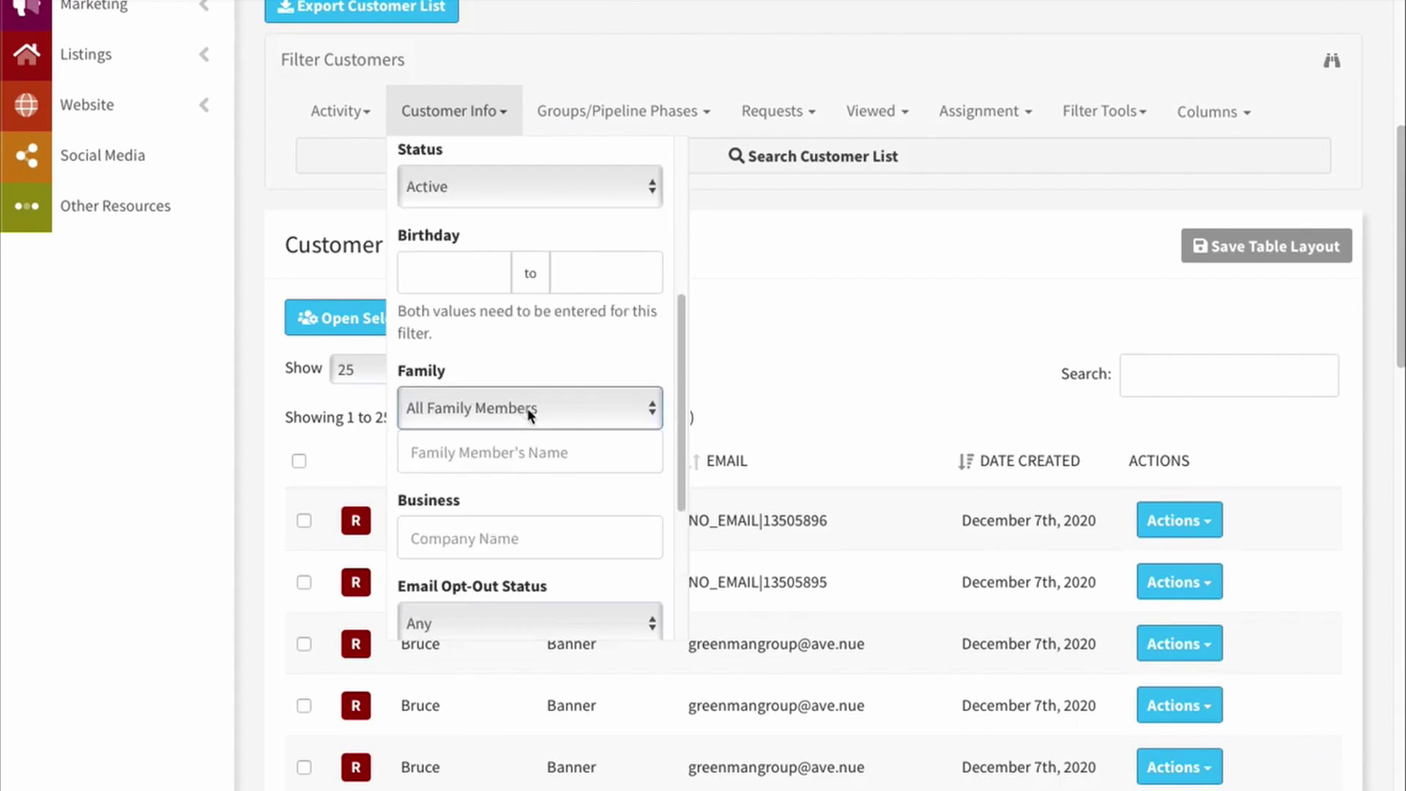
scroll(537, 407, up, 2)
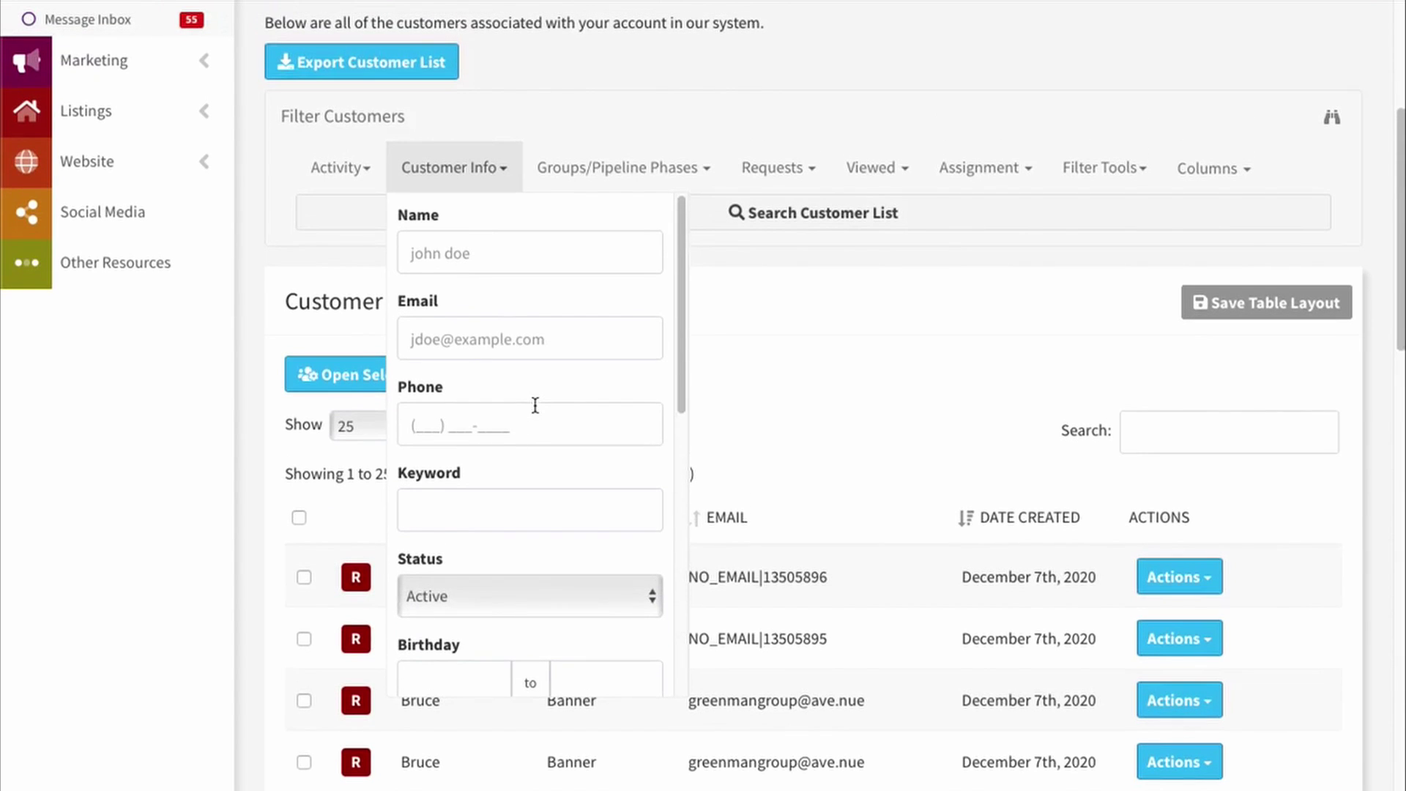
Step: Select the Suspect and Prospect phases in the In Pipeline Phase filter
click(677, 172)
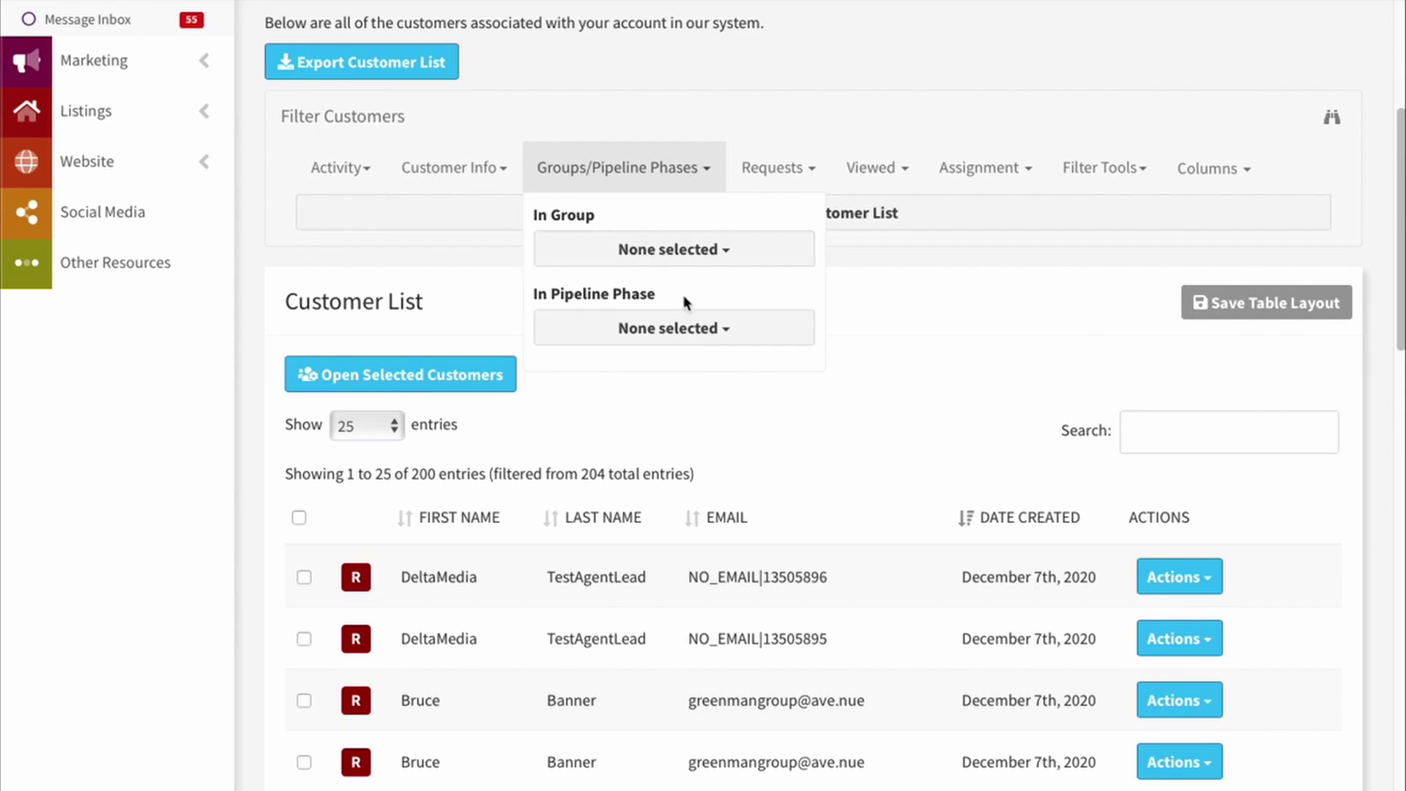
click(648, 327)
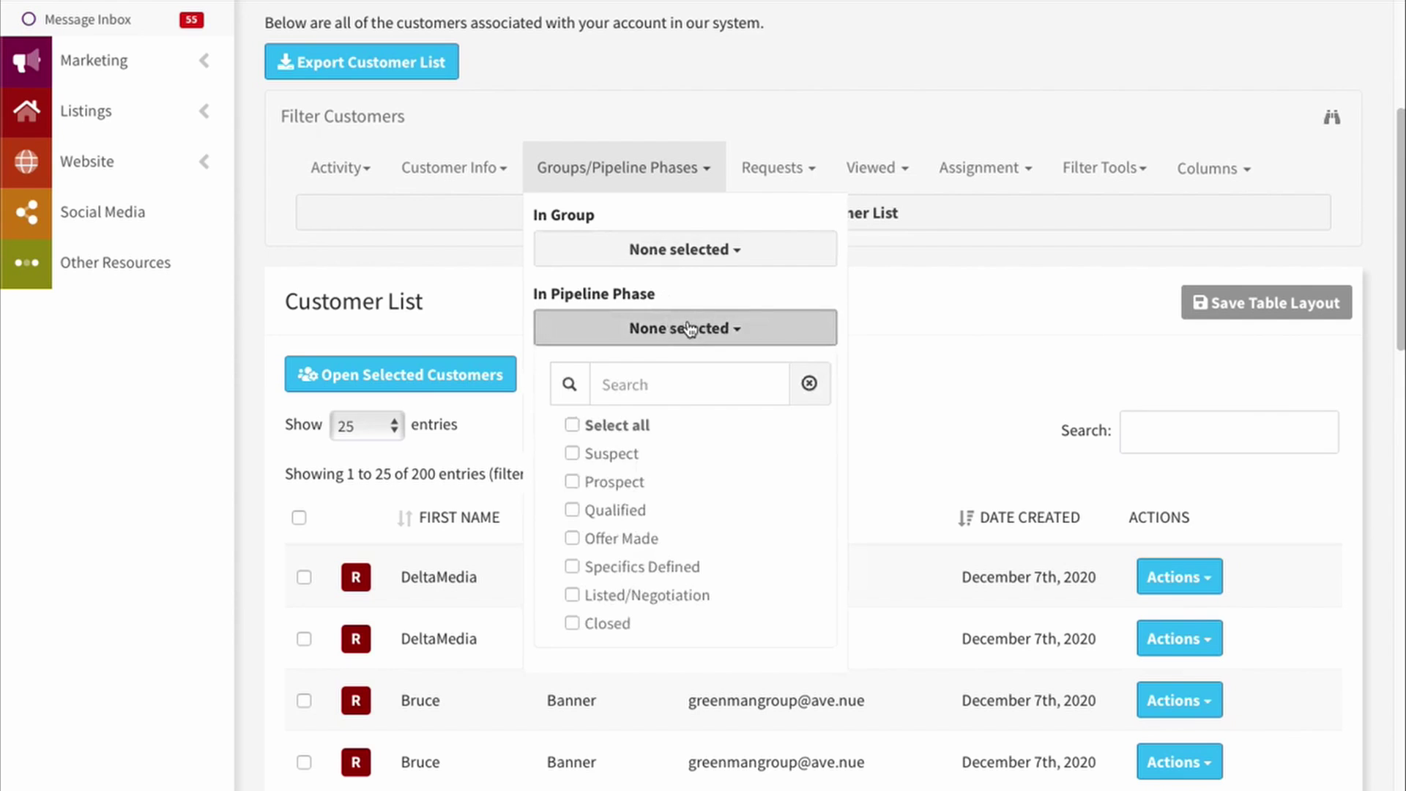
click(575, 454)
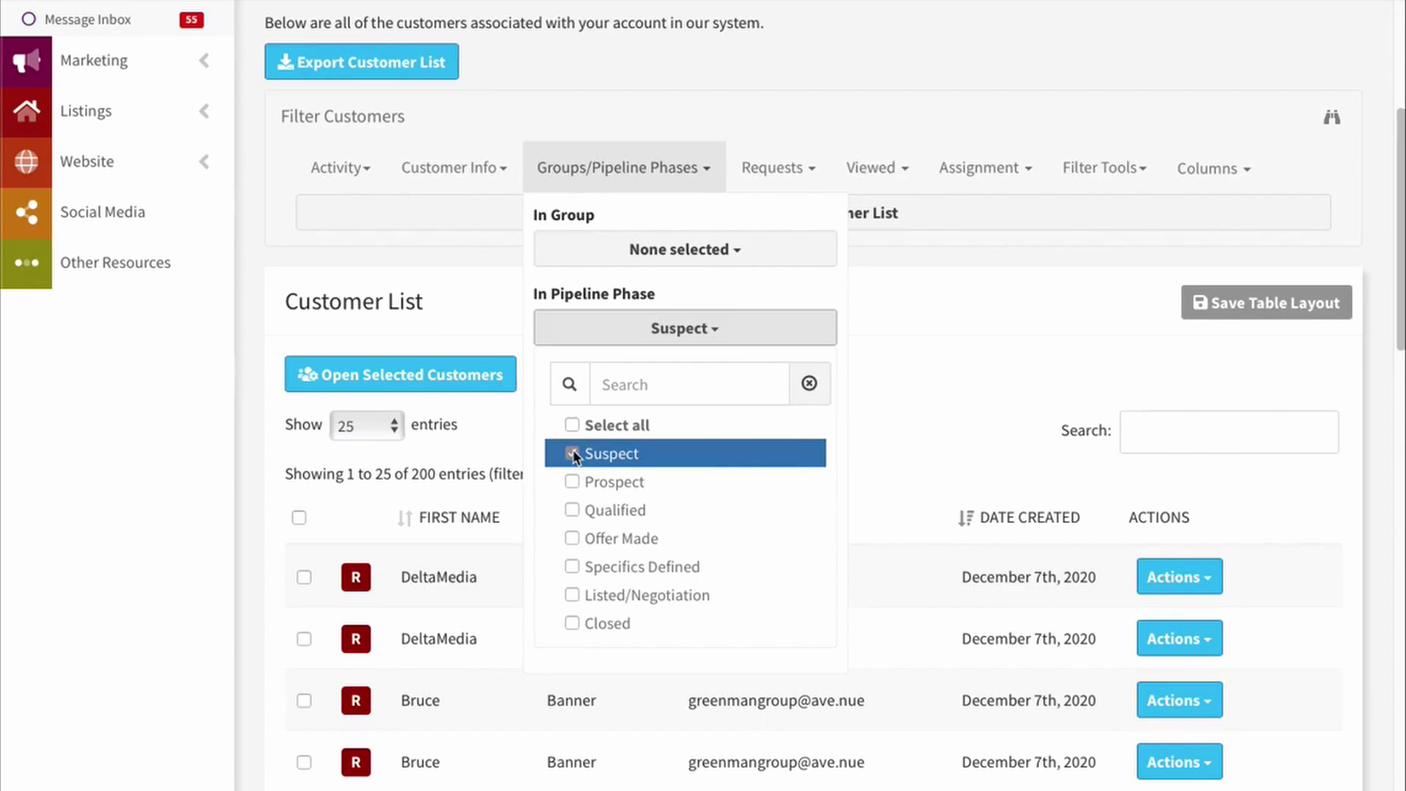
click(574, 481)
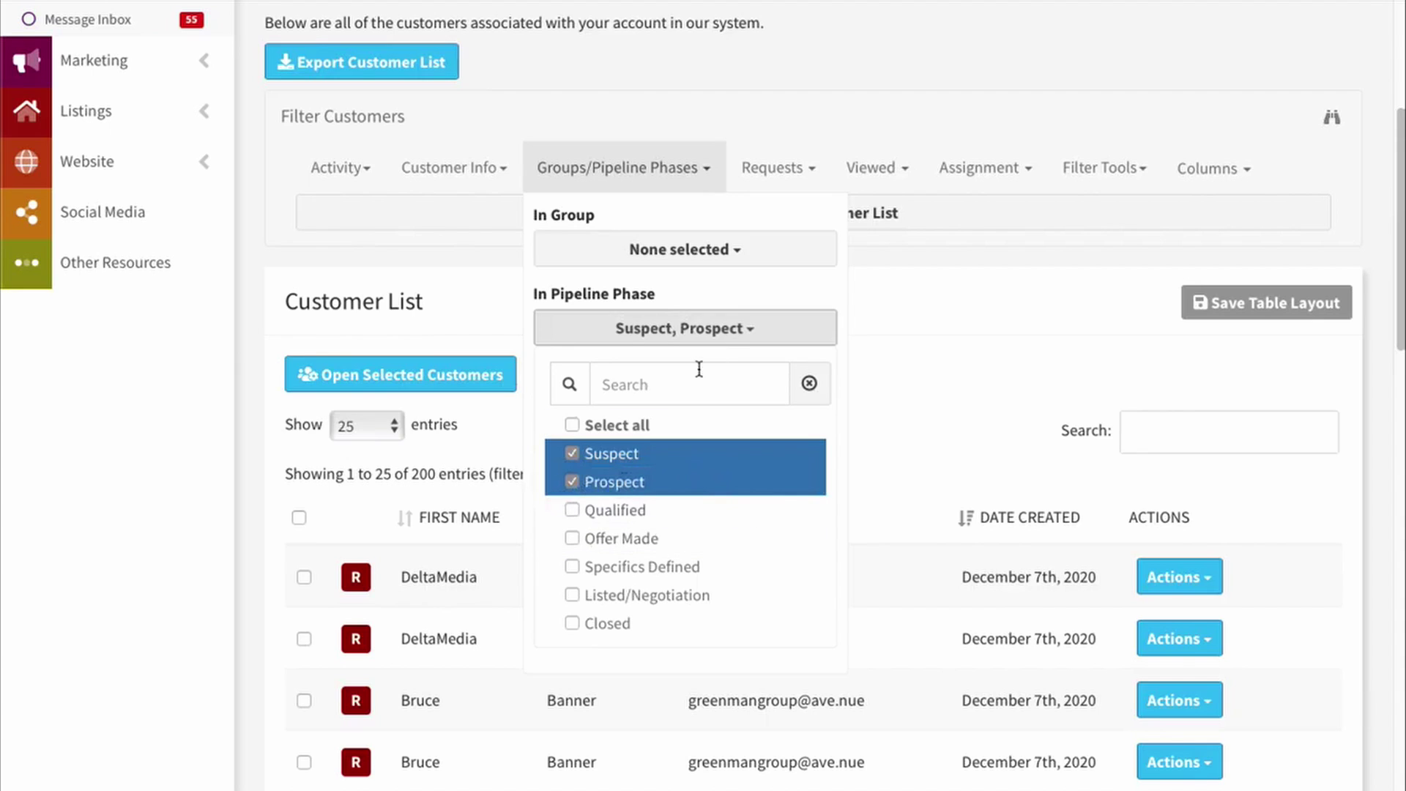
Step: Deselect the Suspect and Prospect phases and close the pipeline phase list
click(579, 462)
click(581, 477)
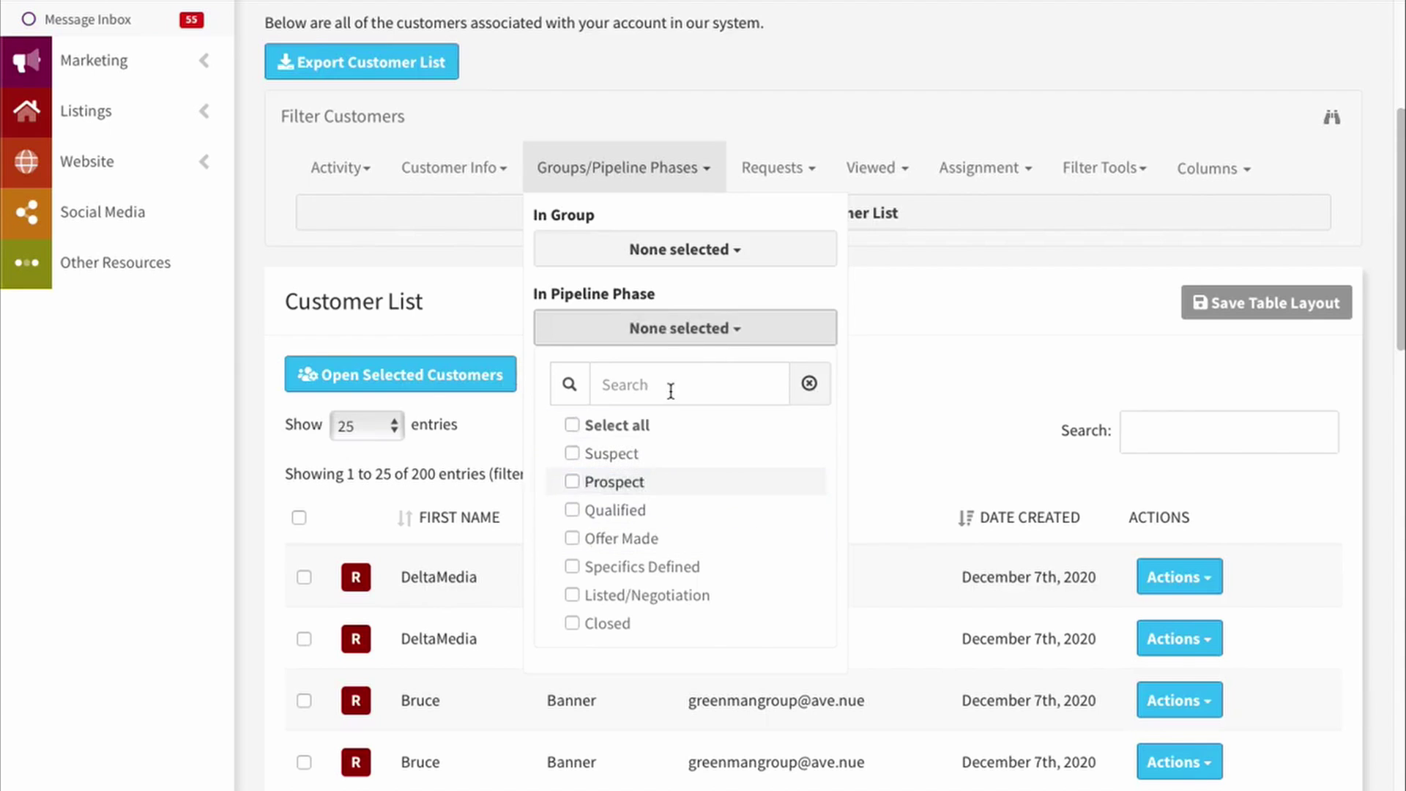
click(740, 327)
Step: Examine the customer groups offered by the In Group filter and close the group filters
click(740, 249)
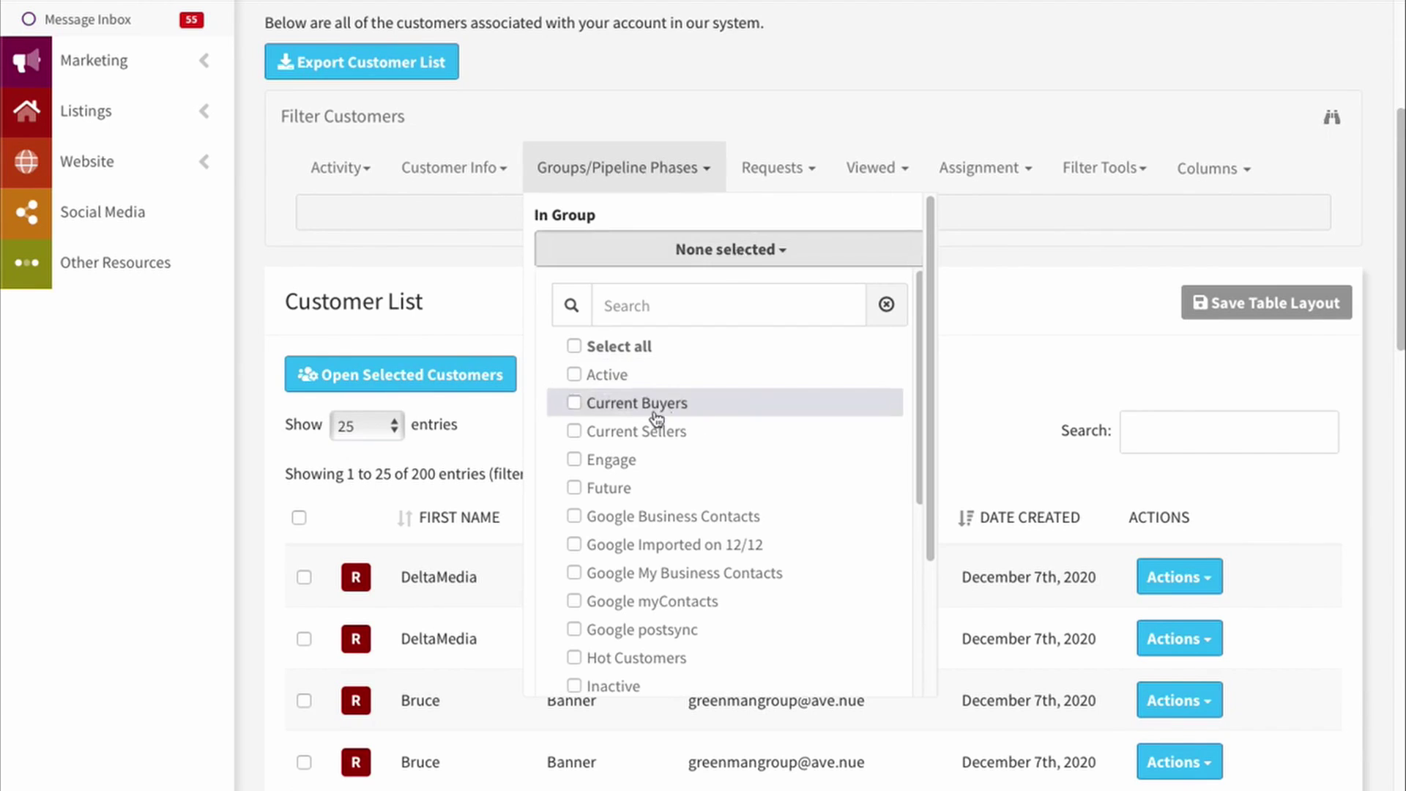
scroll(686, 472, down, 1)
scroll(685, 480, down, 2)
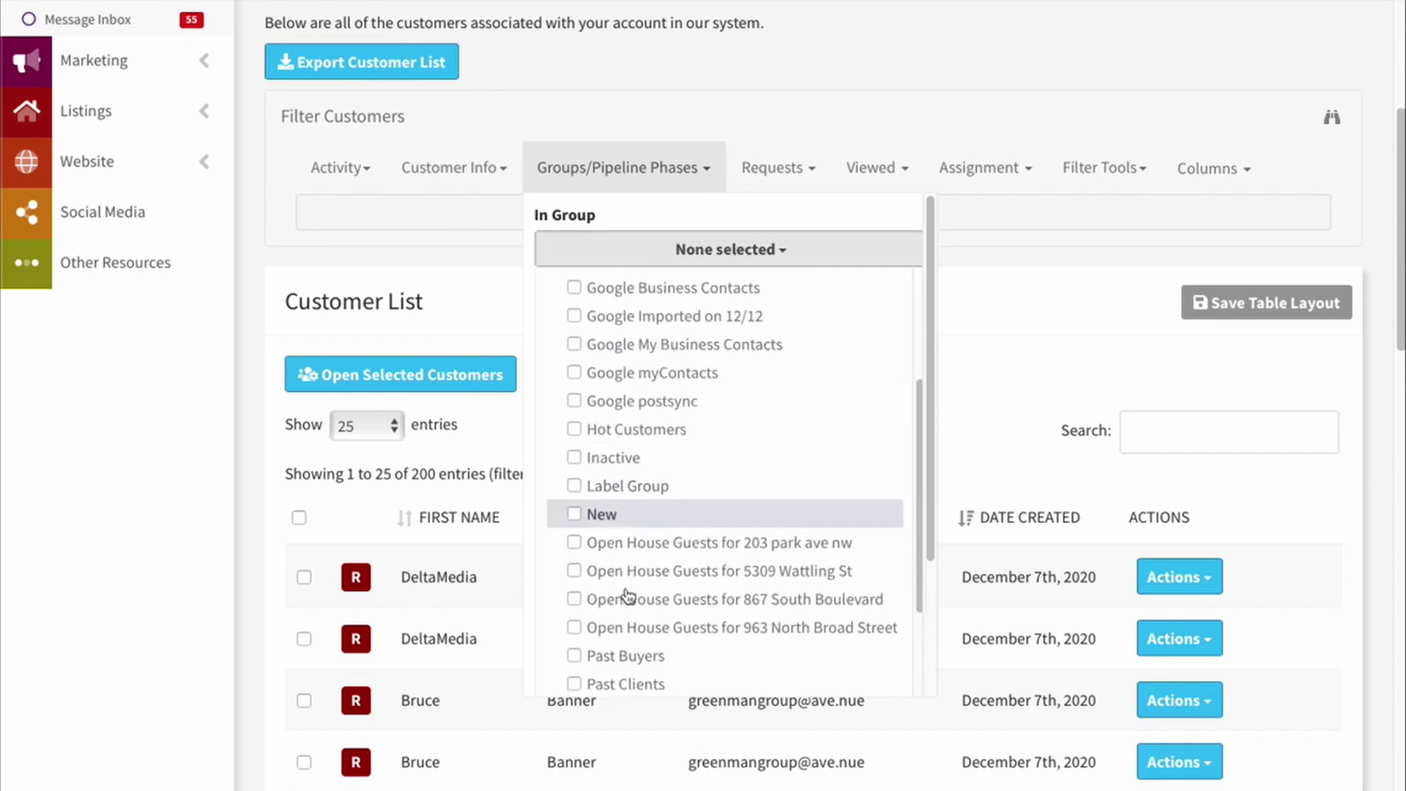
scroll(773, 521, up, 5)
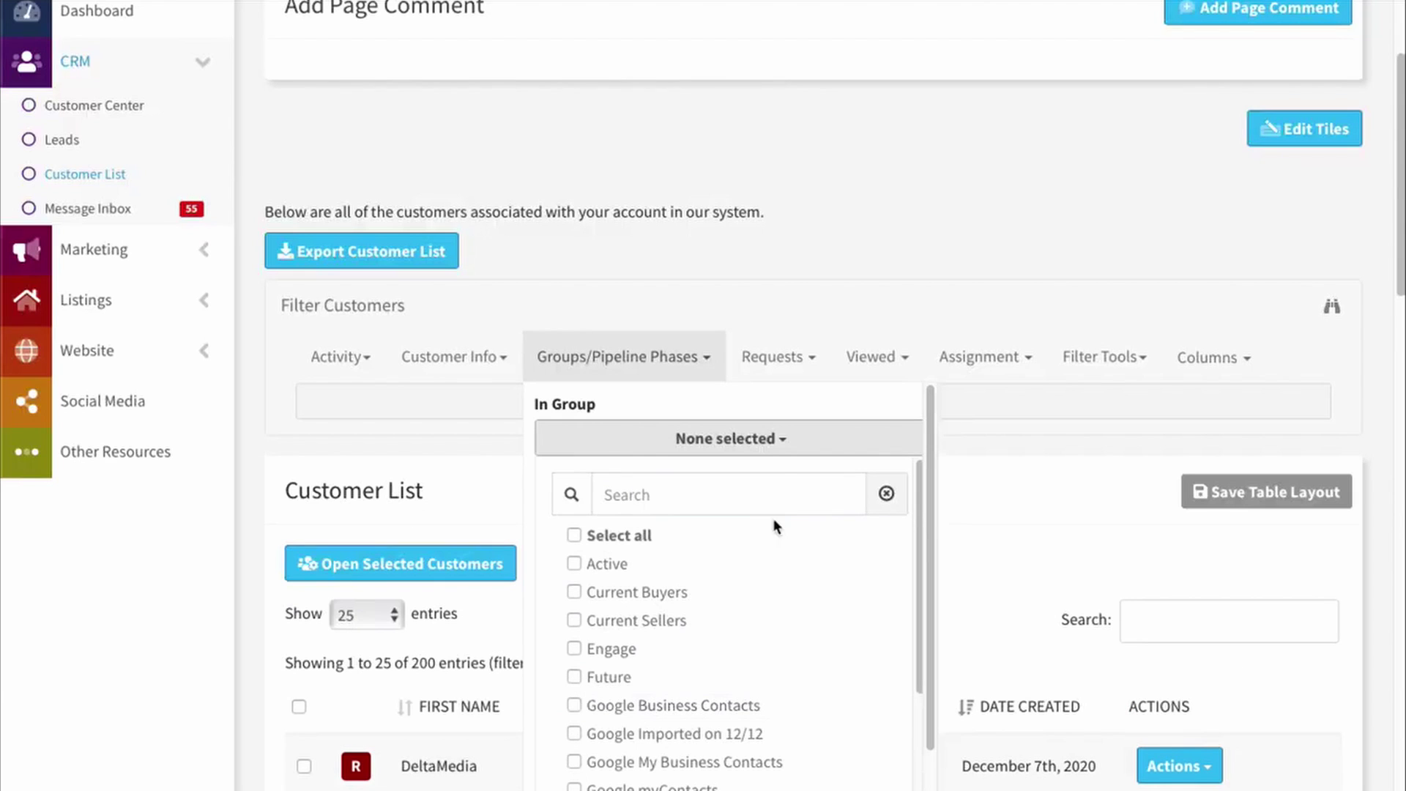
click(777, 443)
click(690, 357)
Step: Review the Requests filters, including request type, sources, platform and lead referral source, and close them
click(785, 359)
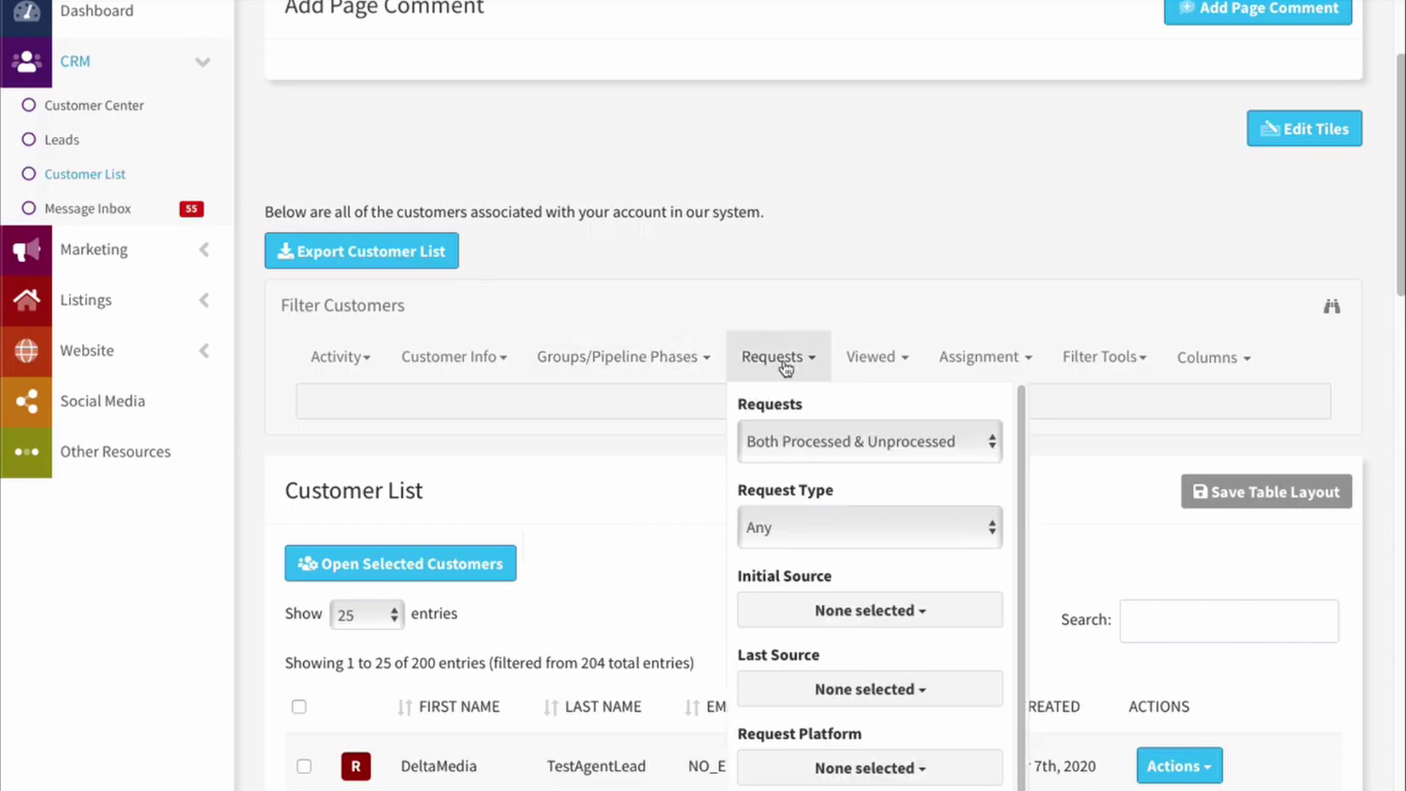
scroll(787, 337, down, 2)
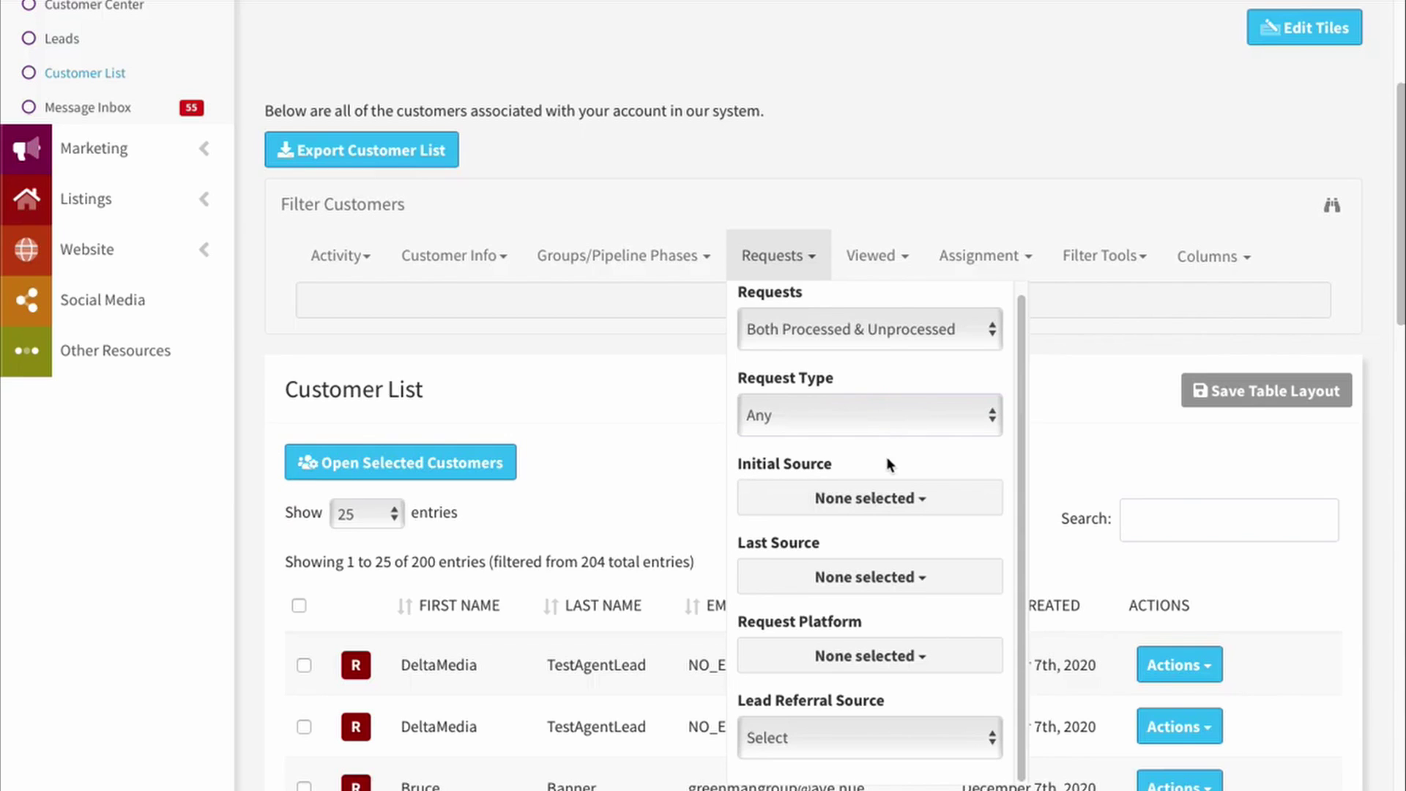
click(803, 275)
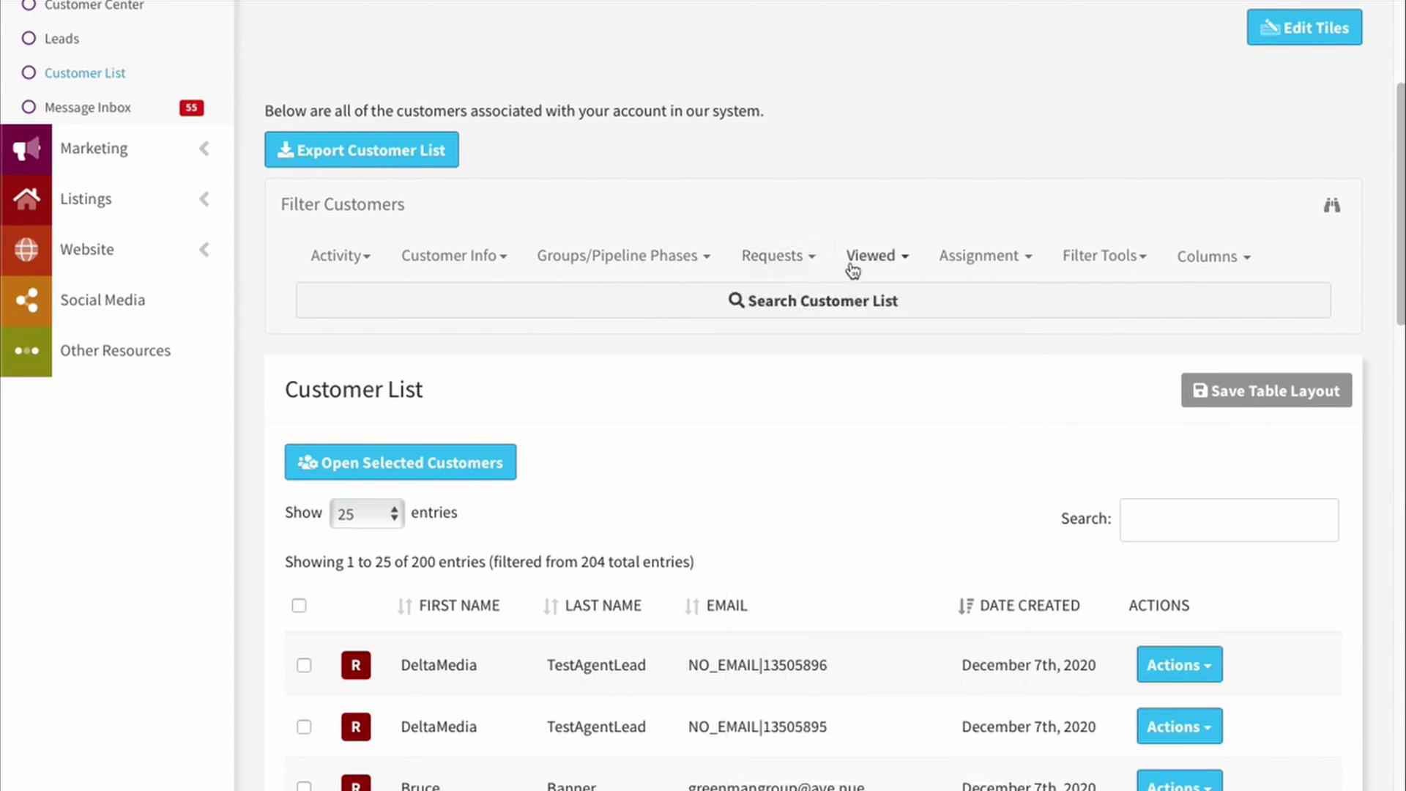
Step: Review the Viewed filters, including location, price, bedrooms, bathrooms and home size, and close them
click(907, 261)
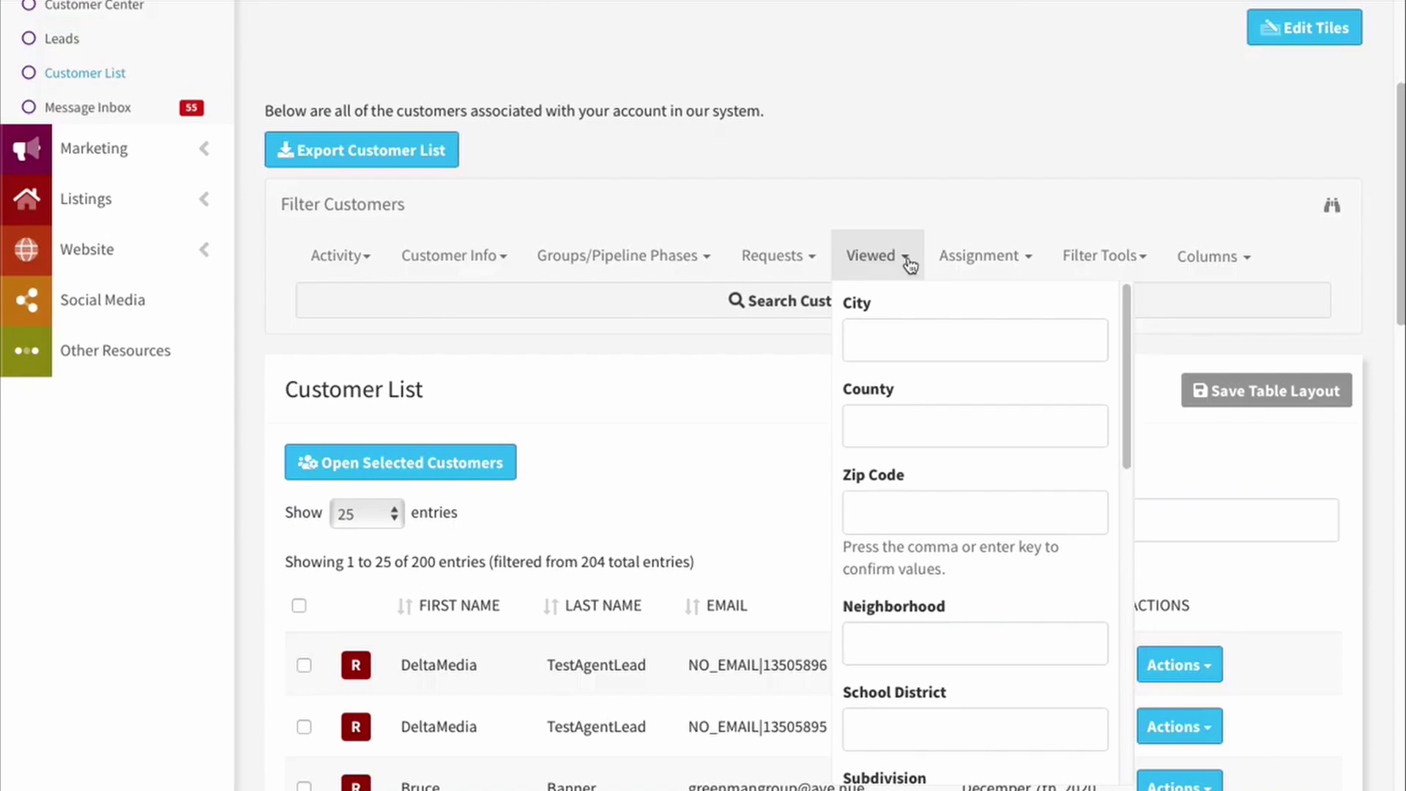
scroll(955, 406, down, 6)
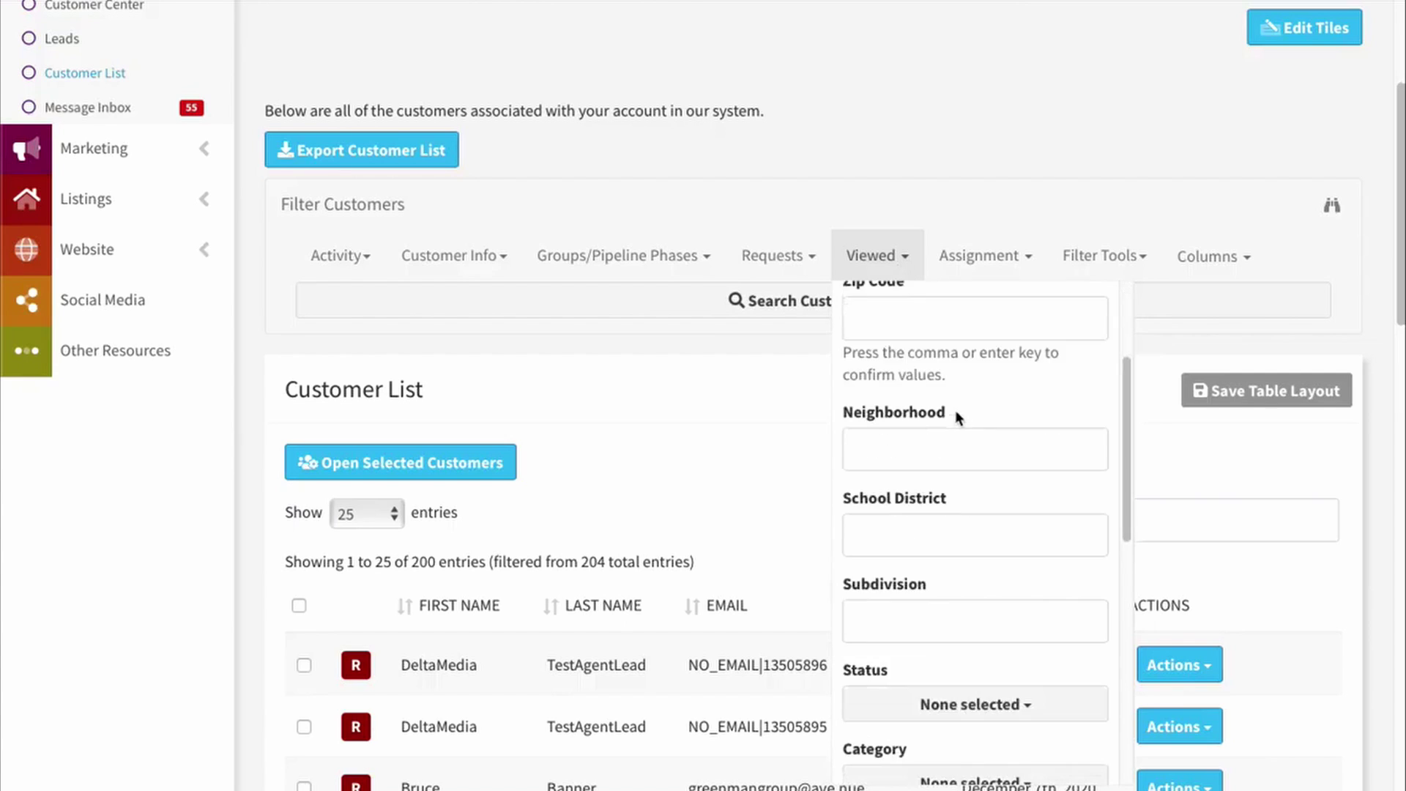
scroll(971, 424, down, 10)
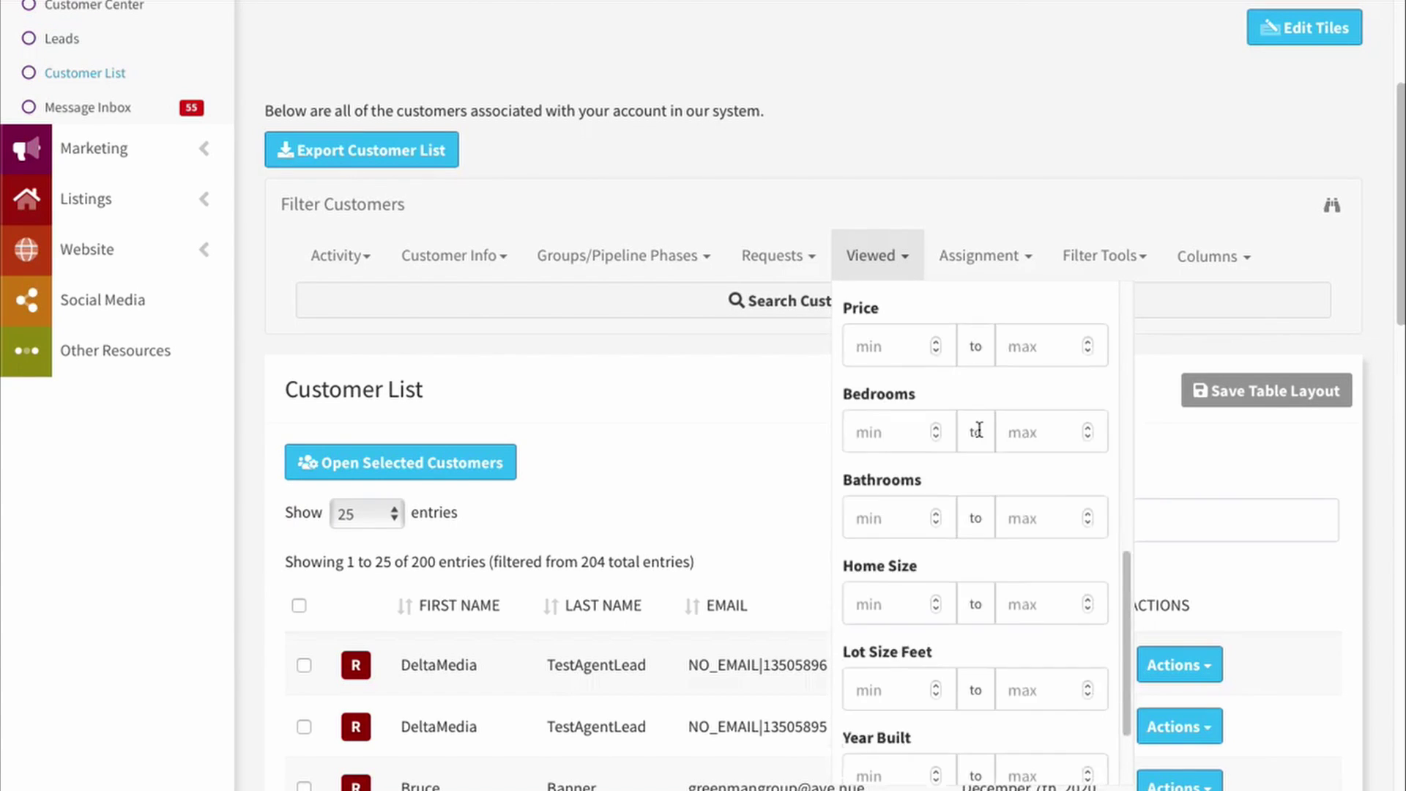
scroll(983, 443, up, 15)
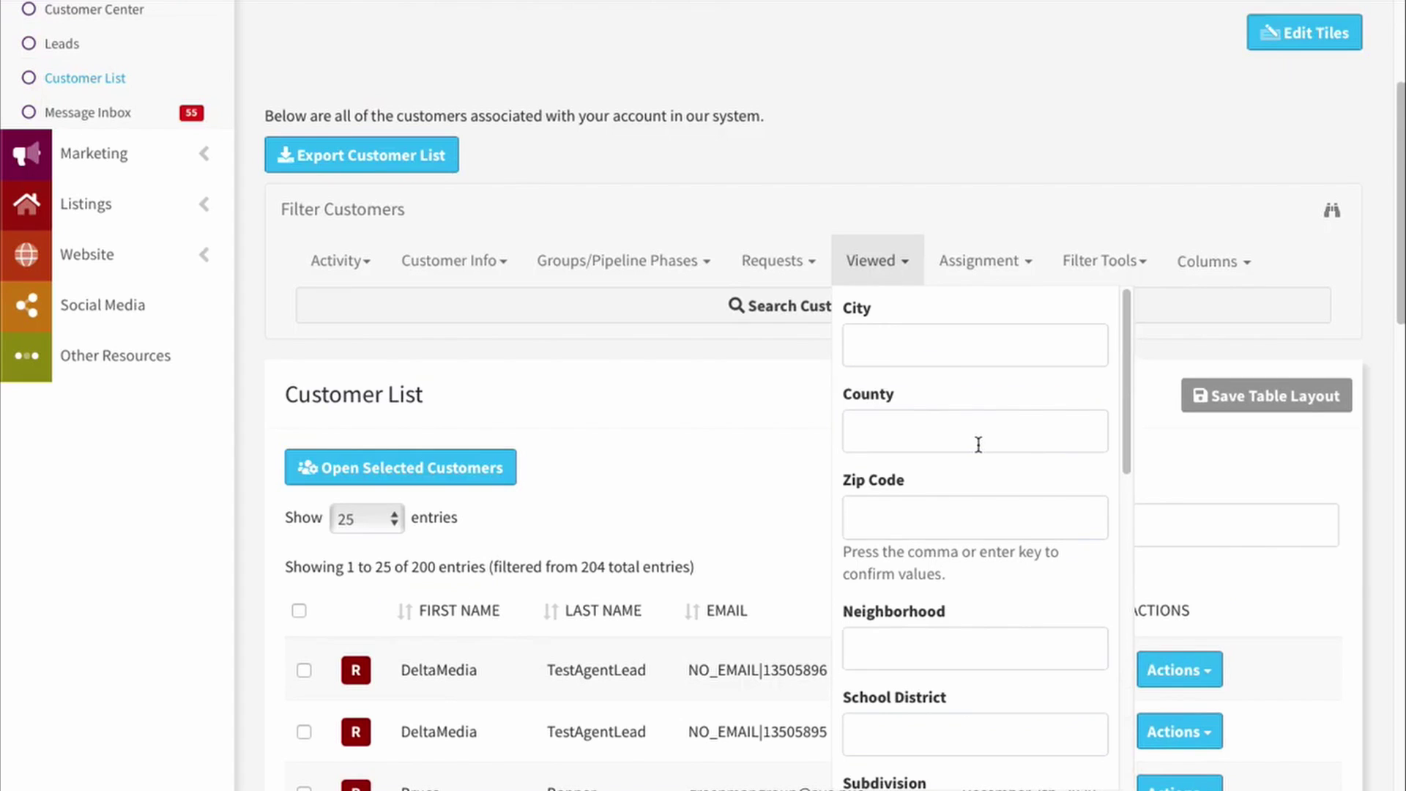
click(893, 256)
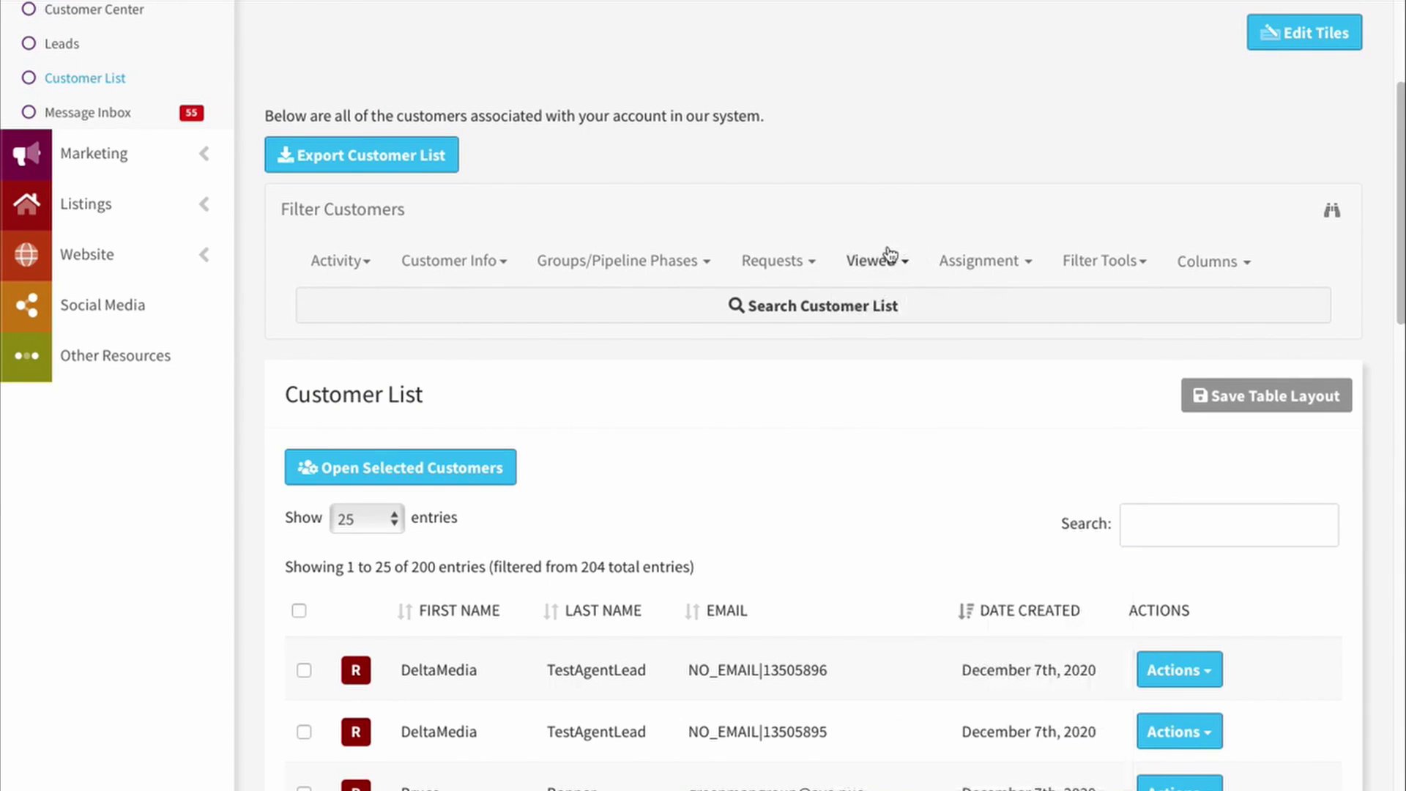
Step: Review the Assignment filters for delegation and fee type, and close them
click(1013, 271)
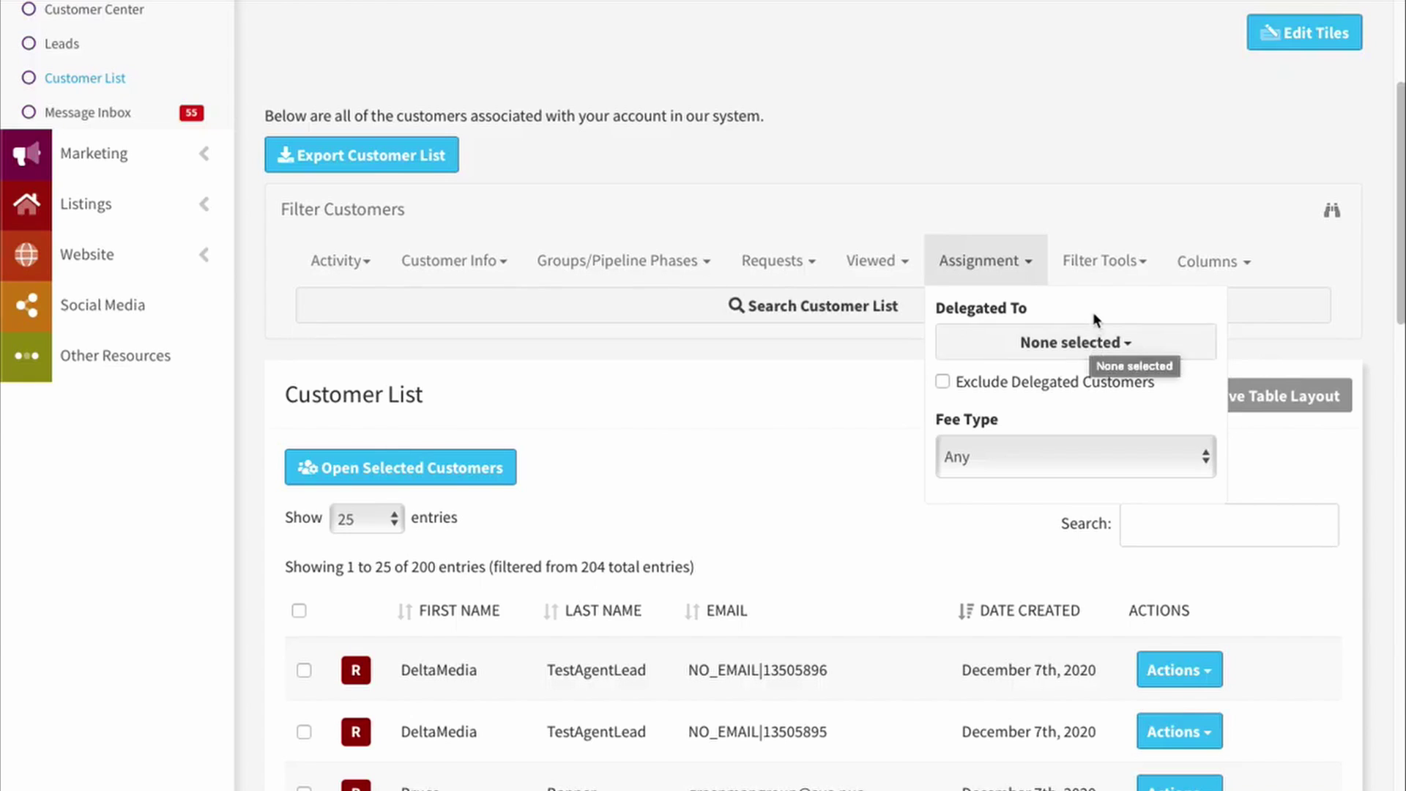
click(1027, 260)
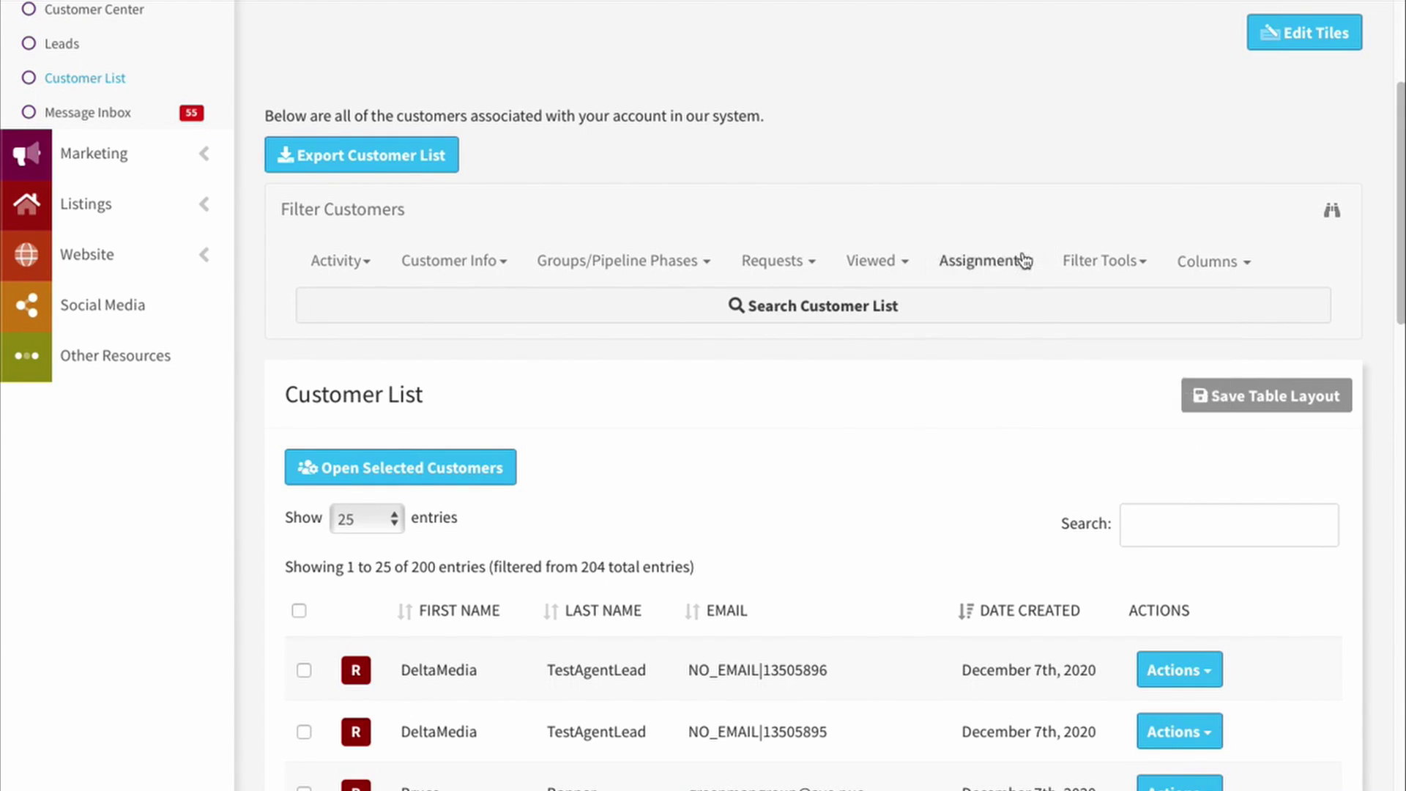
Step: Load the saved filter "recent showing requests" for the customer list from the Filter Tools
click(1140, 268)
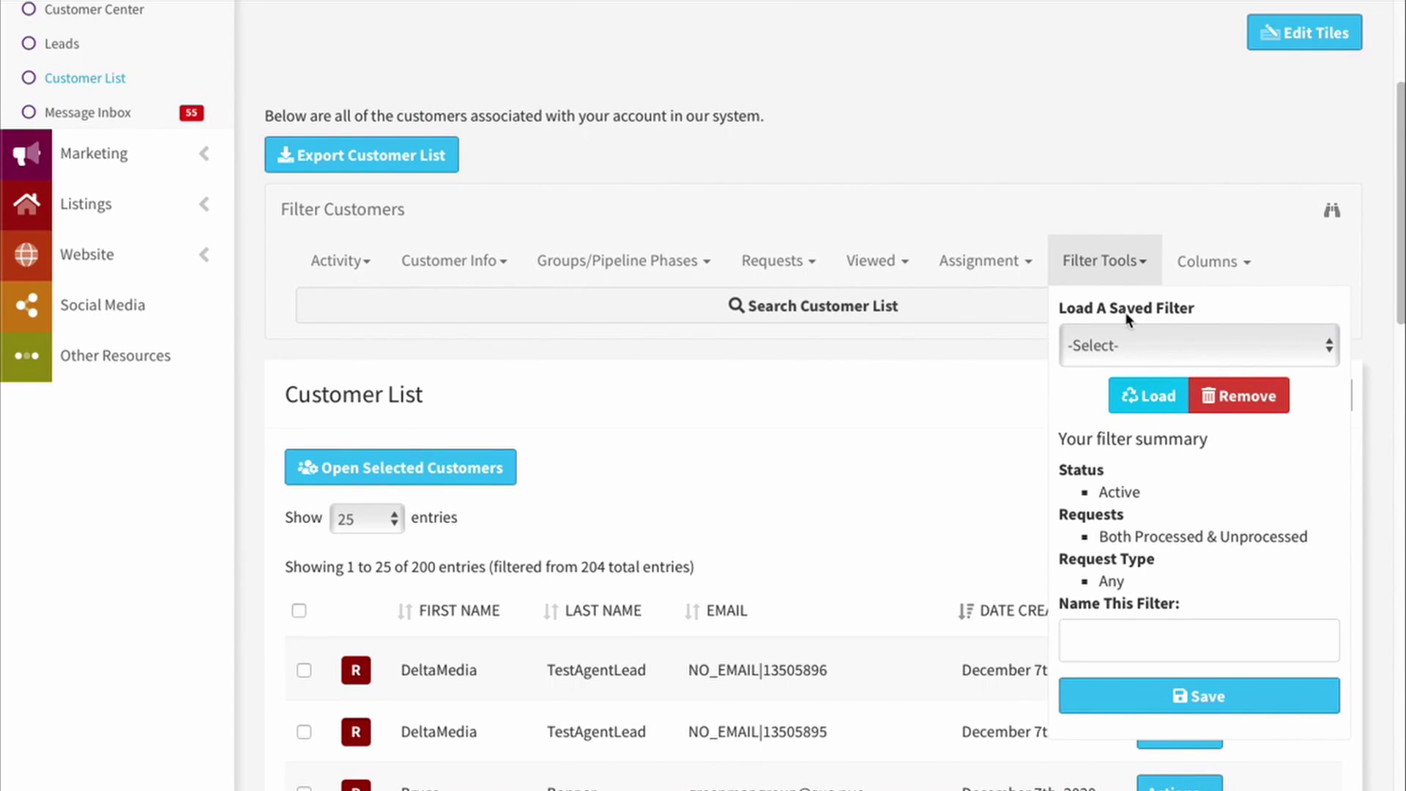
click(1135, 346)
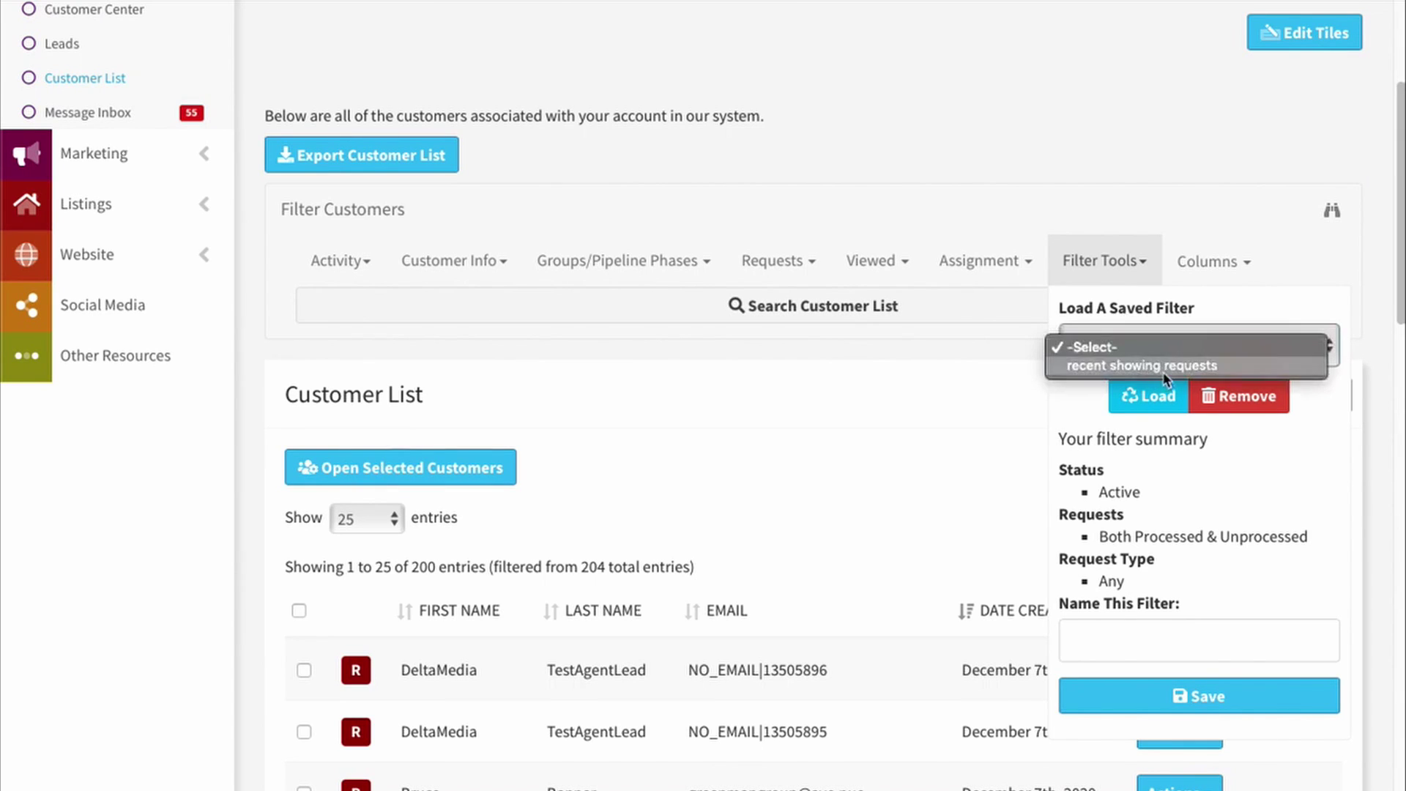
click(1142, 367)
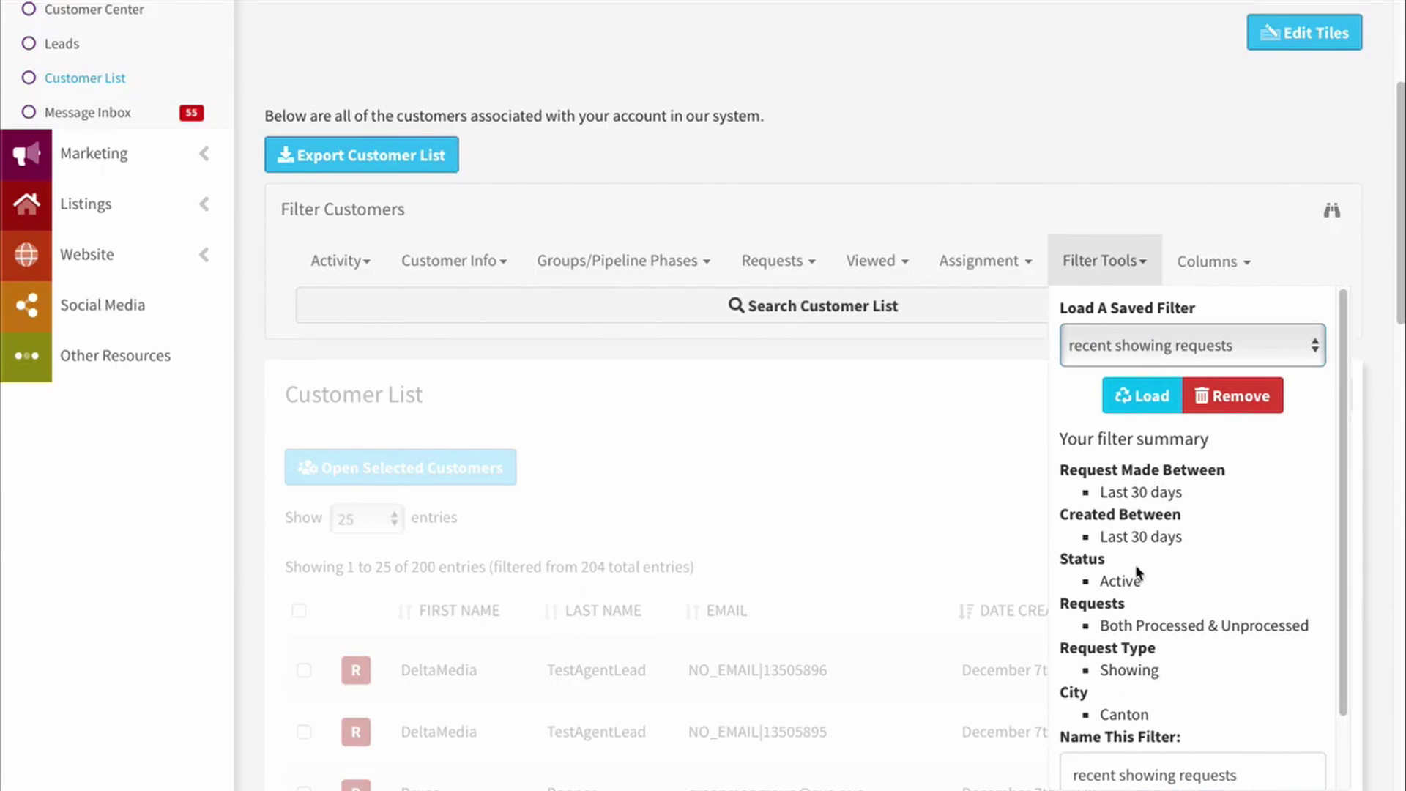
click(1130, 397)
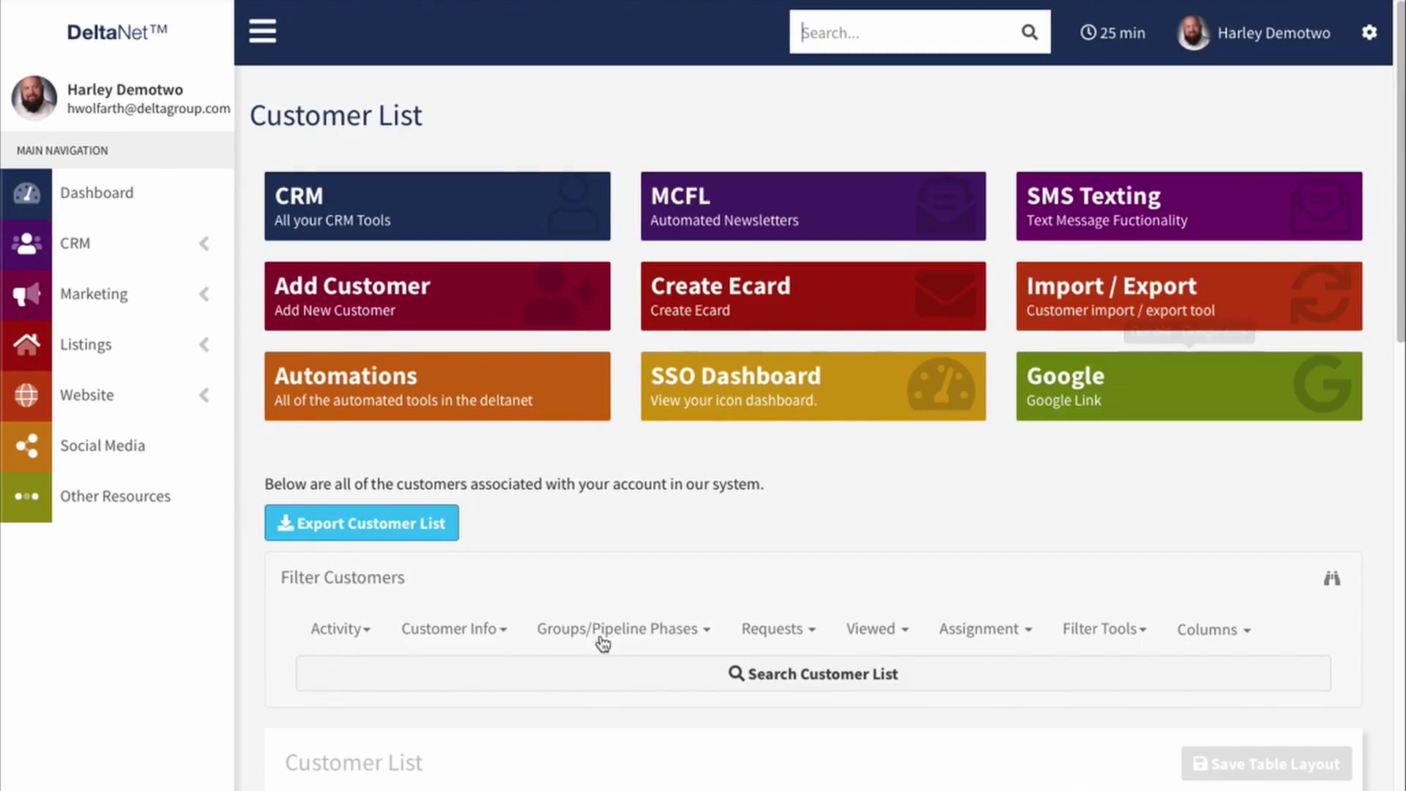
scroll(945, 614, down, 8)
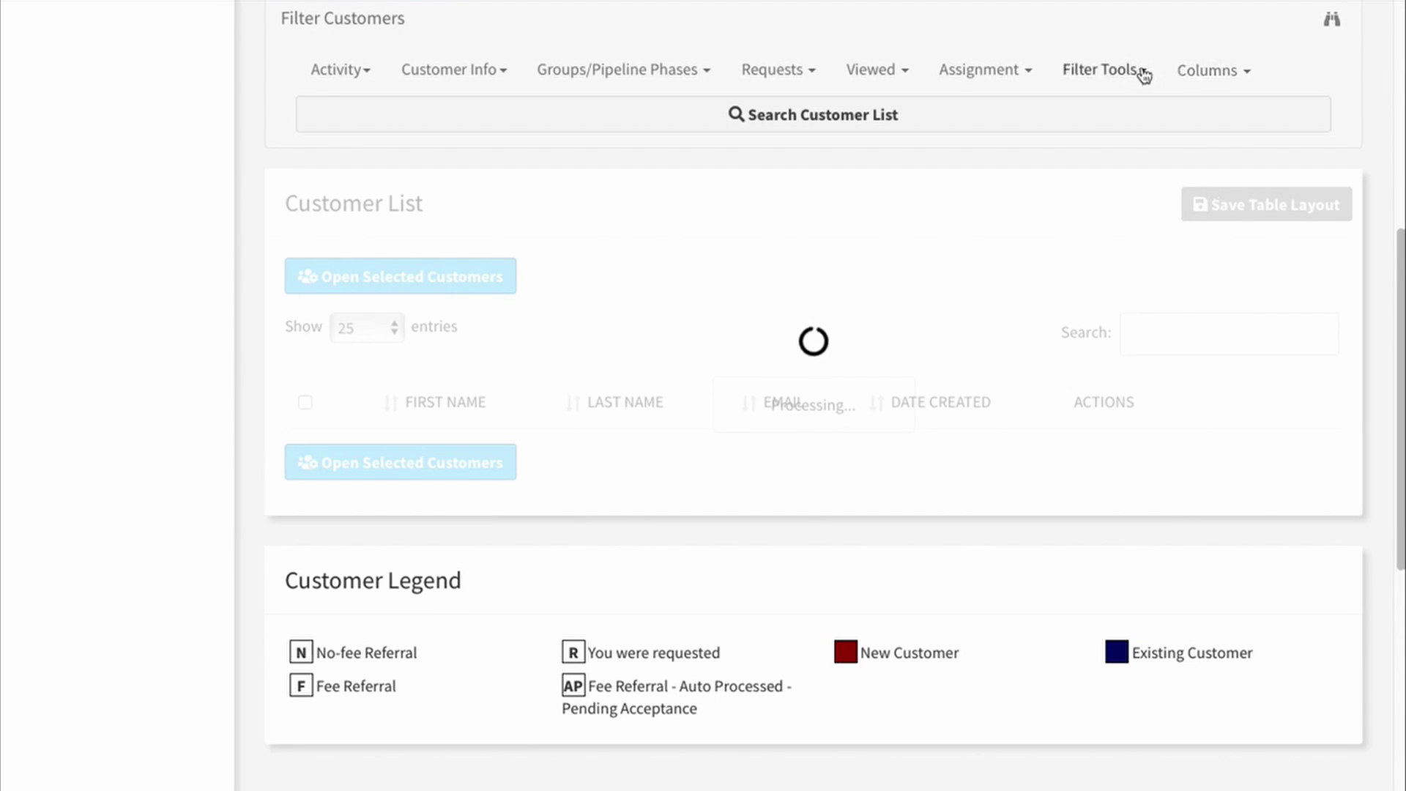
Step: Look over the column options for the customer table and close them
click(1244, 77)
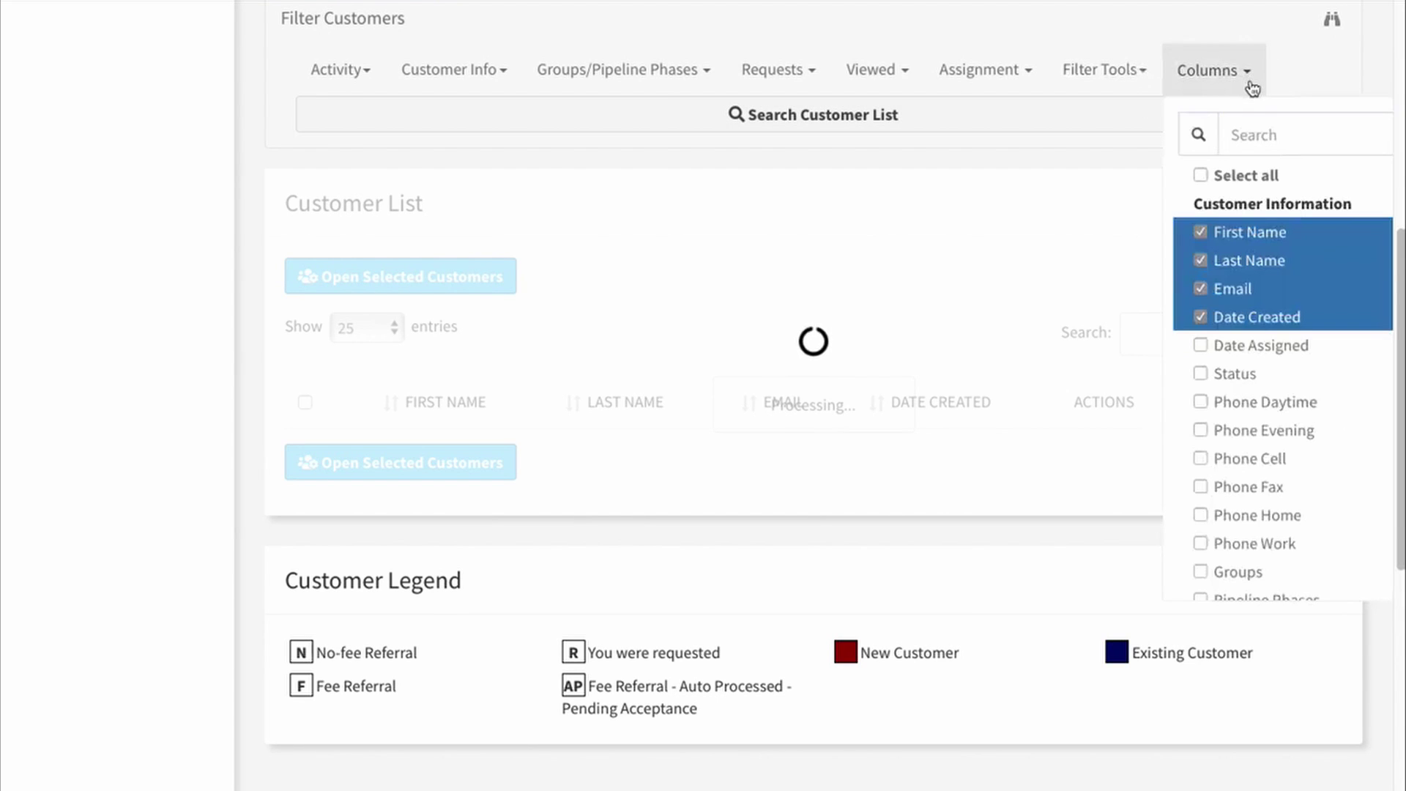
click(1250, 77)
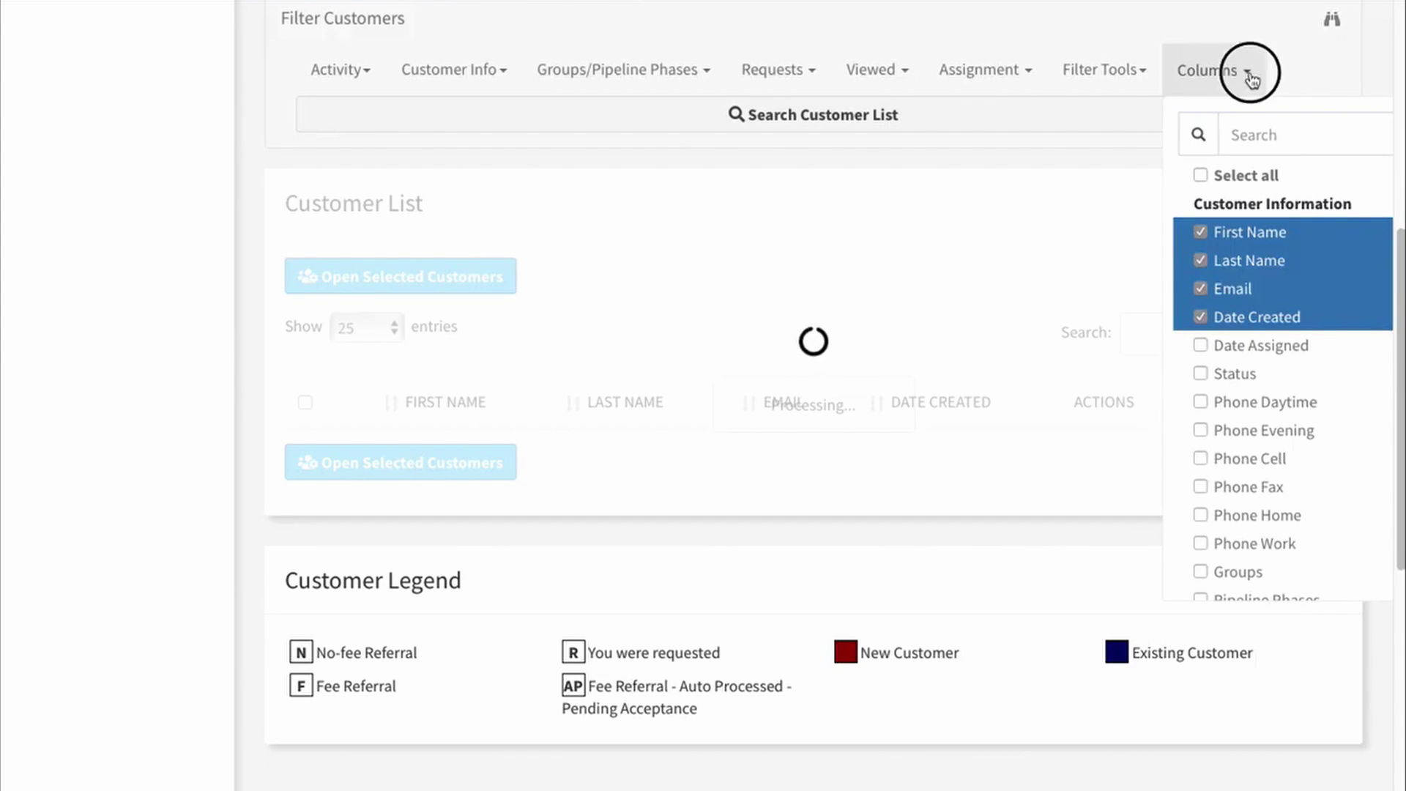
click(982, 69)
Step: Try to remove the loaded filter in the Filter Tools and reload the customer list page
click(1088, 73)
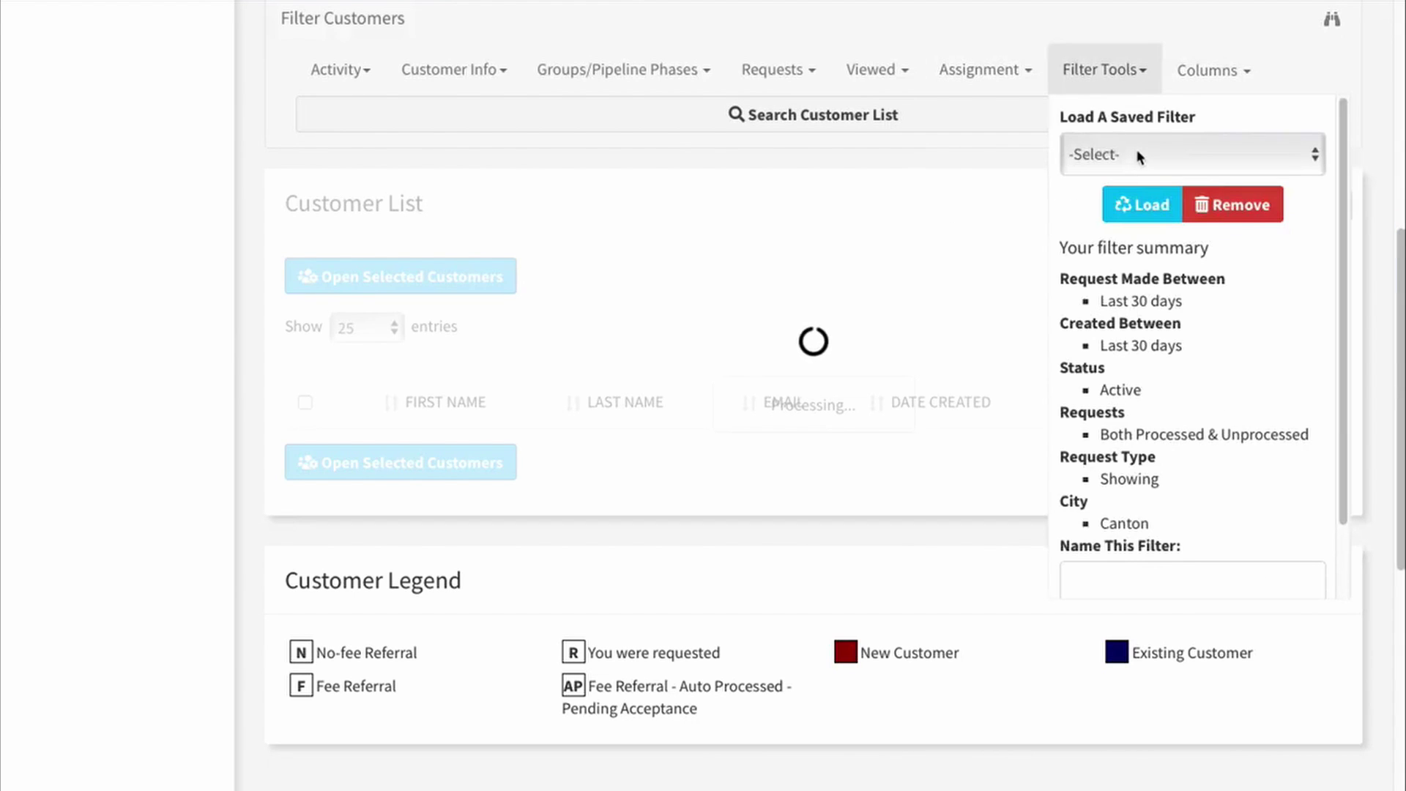
click(1223, 204)
click(892, 435)
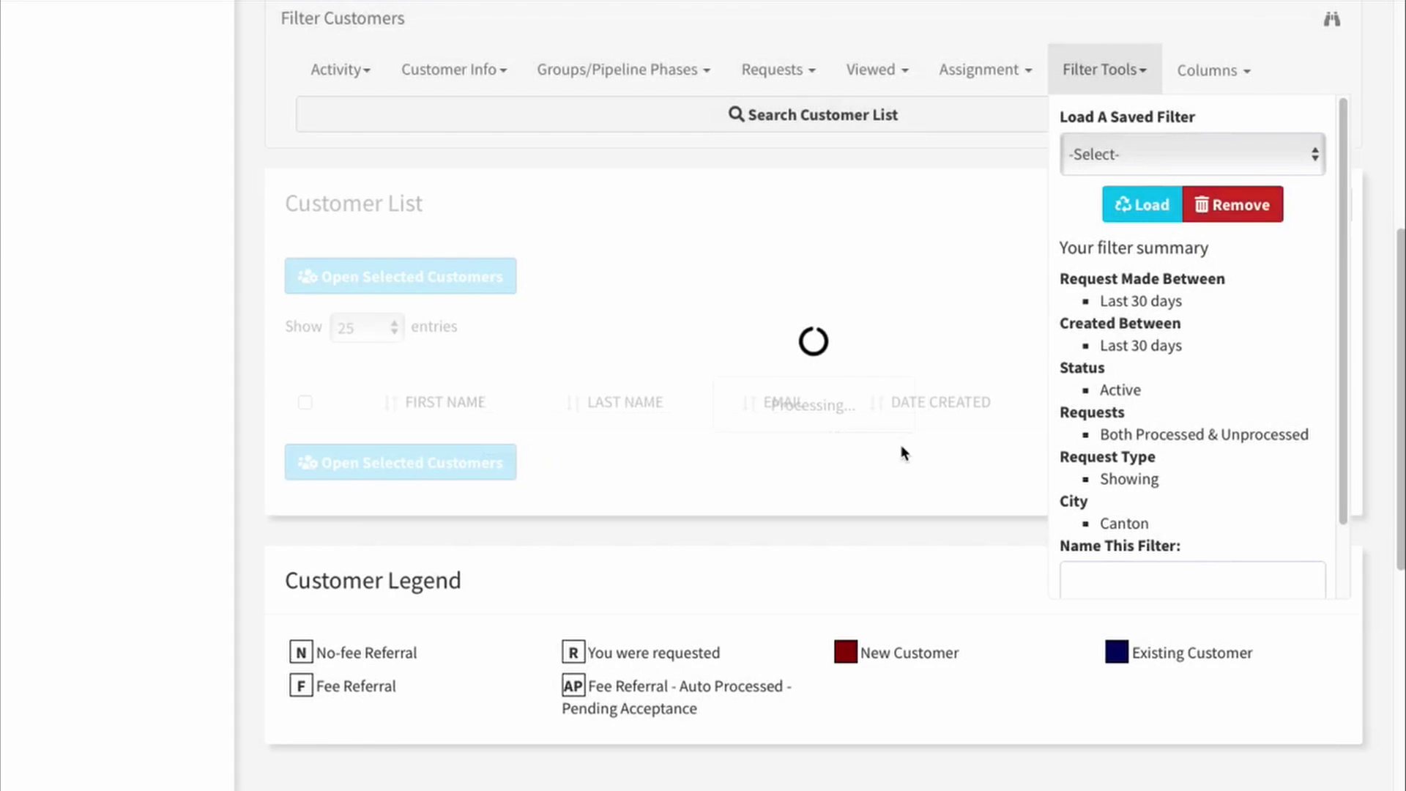
scroll(546, 317, up, 1)
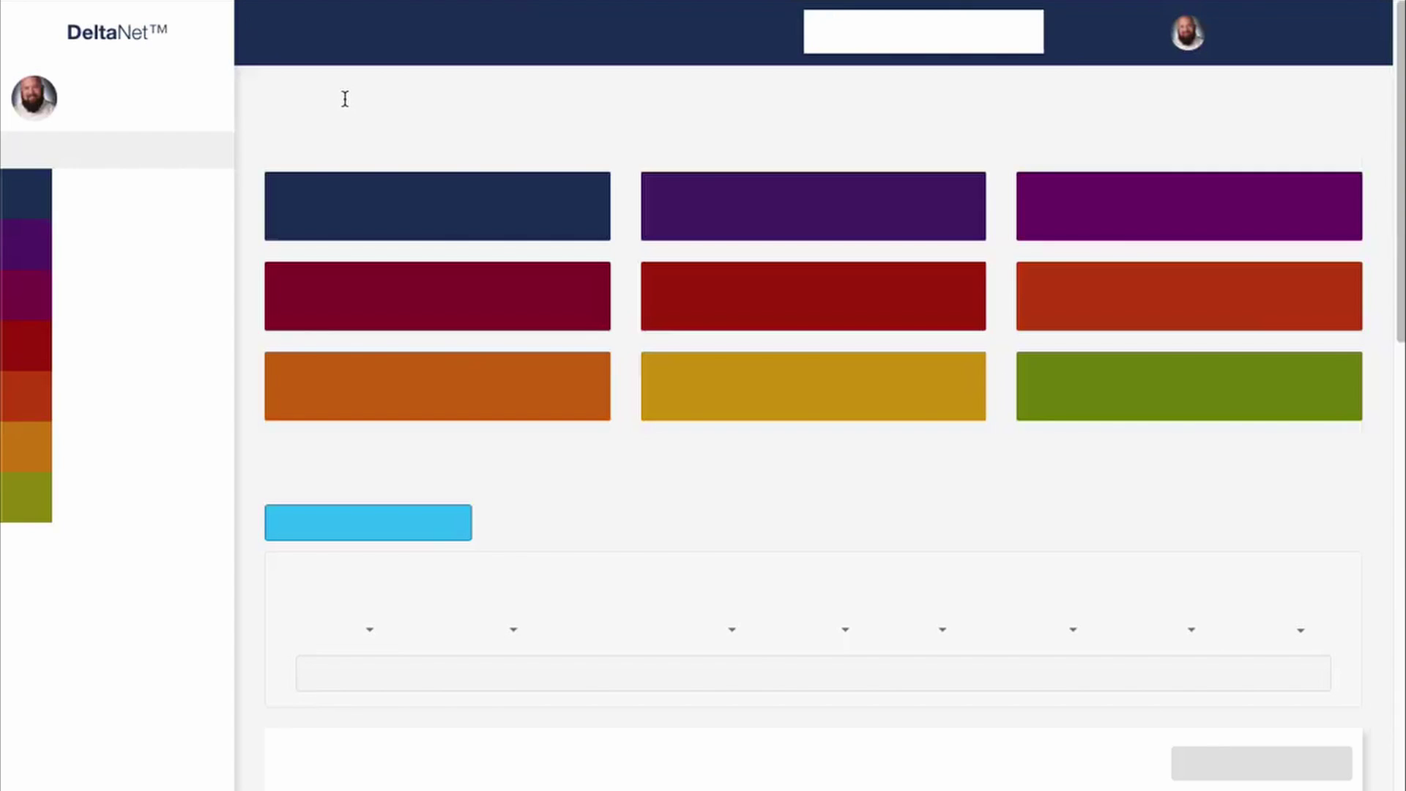
Step: Check the Activity filter settings and rerun the customer list search with them
scroll(490, 414, down, 2)
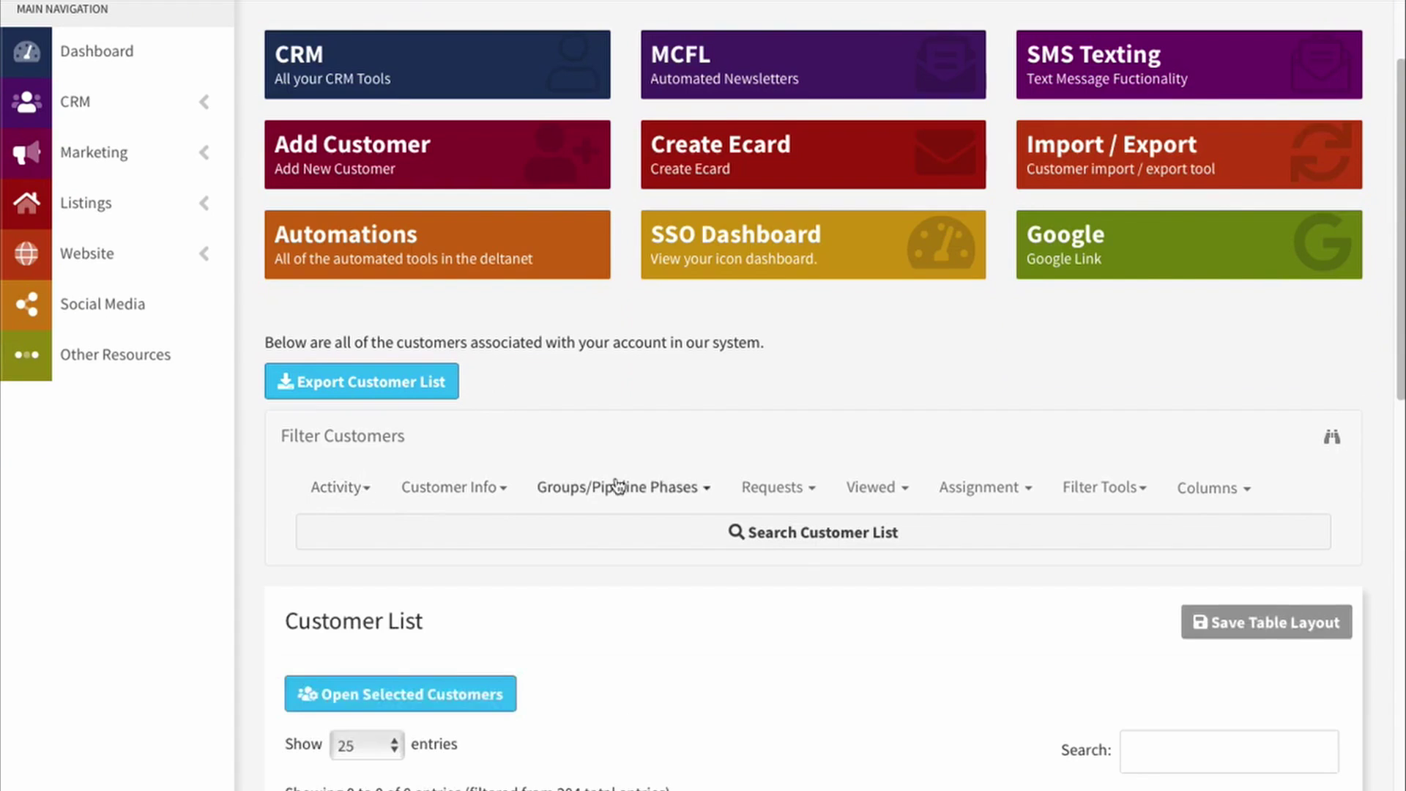
scroll(648, 488, down, 4)
click(338, 211)
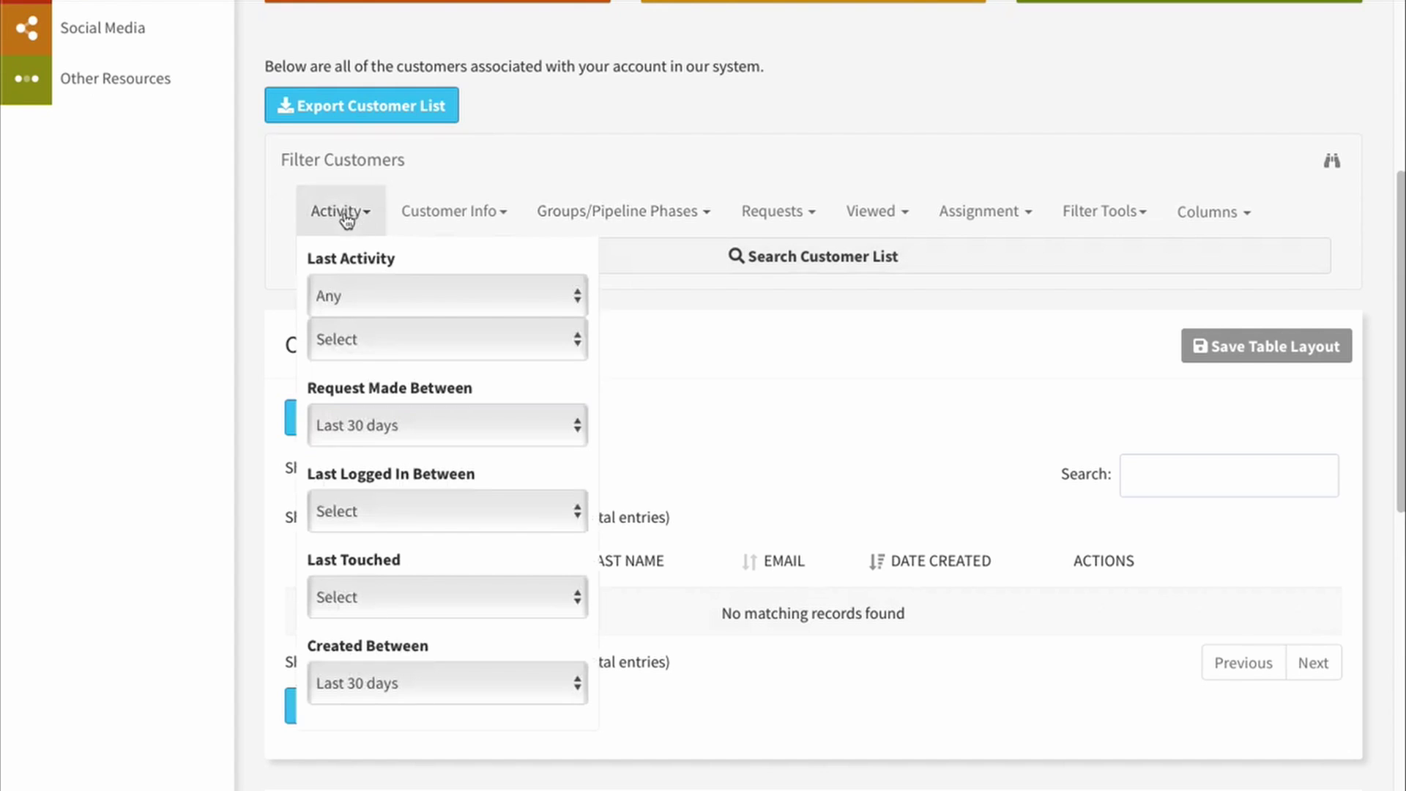
click(706, 271)
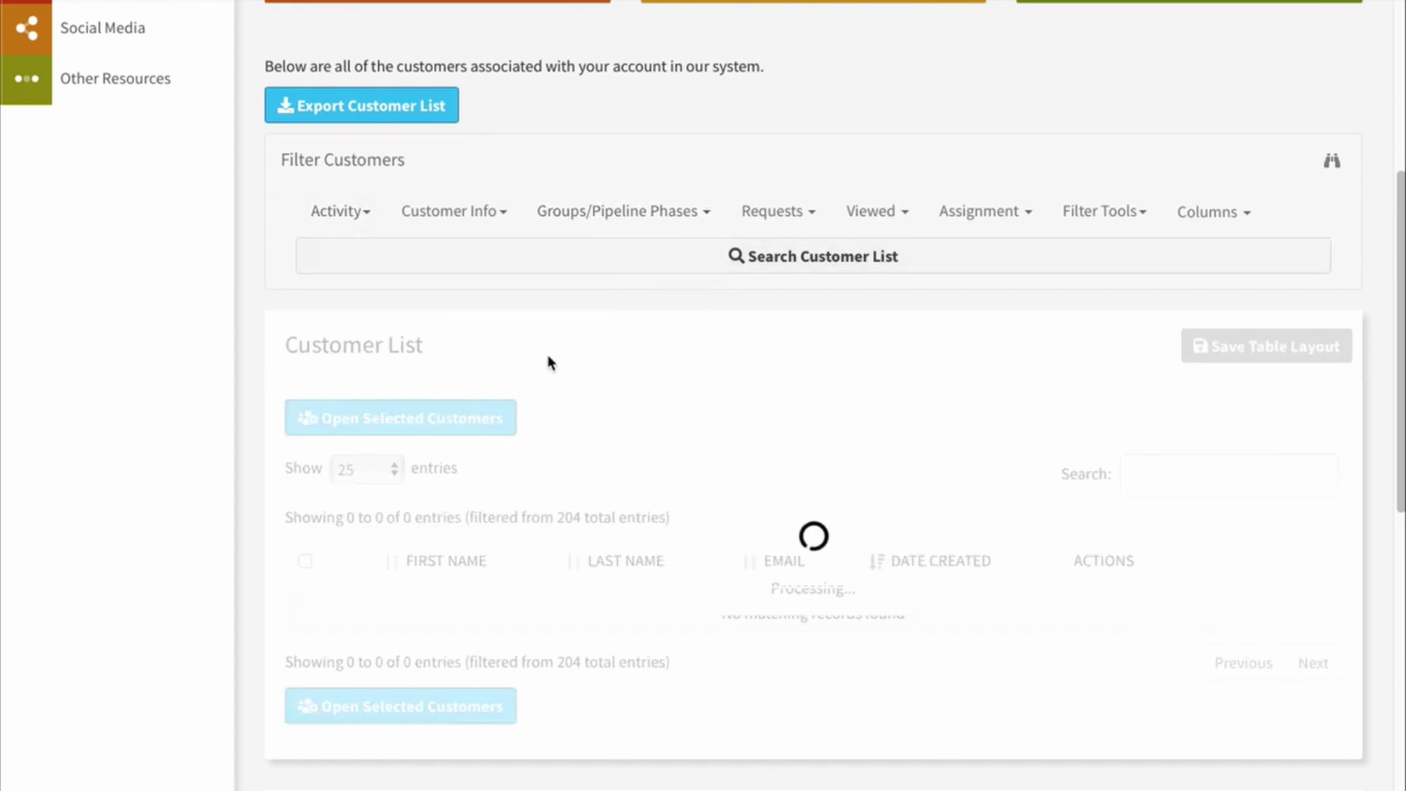
Step: Clear the Request Made Between filter under Activity and search the customer list again
click(362, 212)
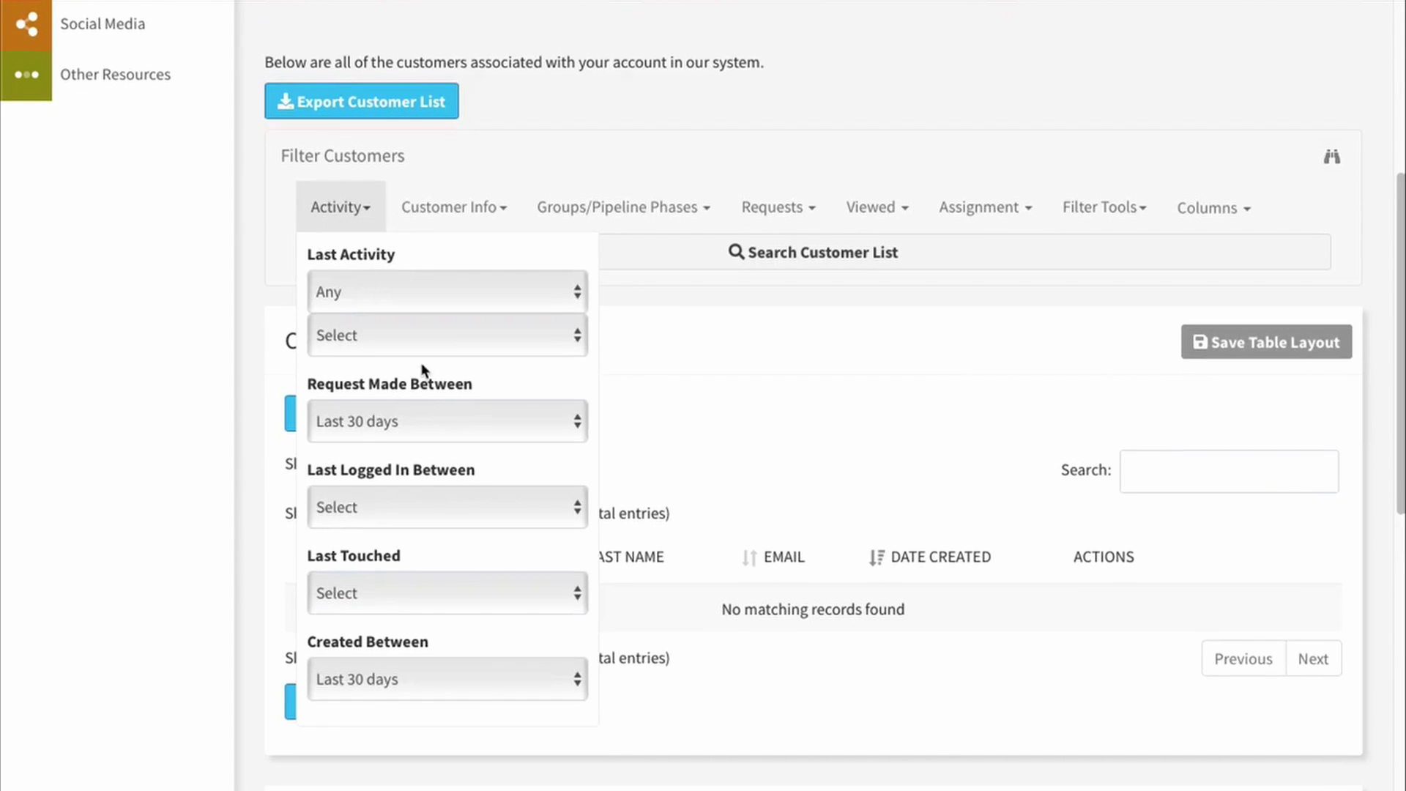
click(448, 410)
click(410, 380)
click(359, 204)
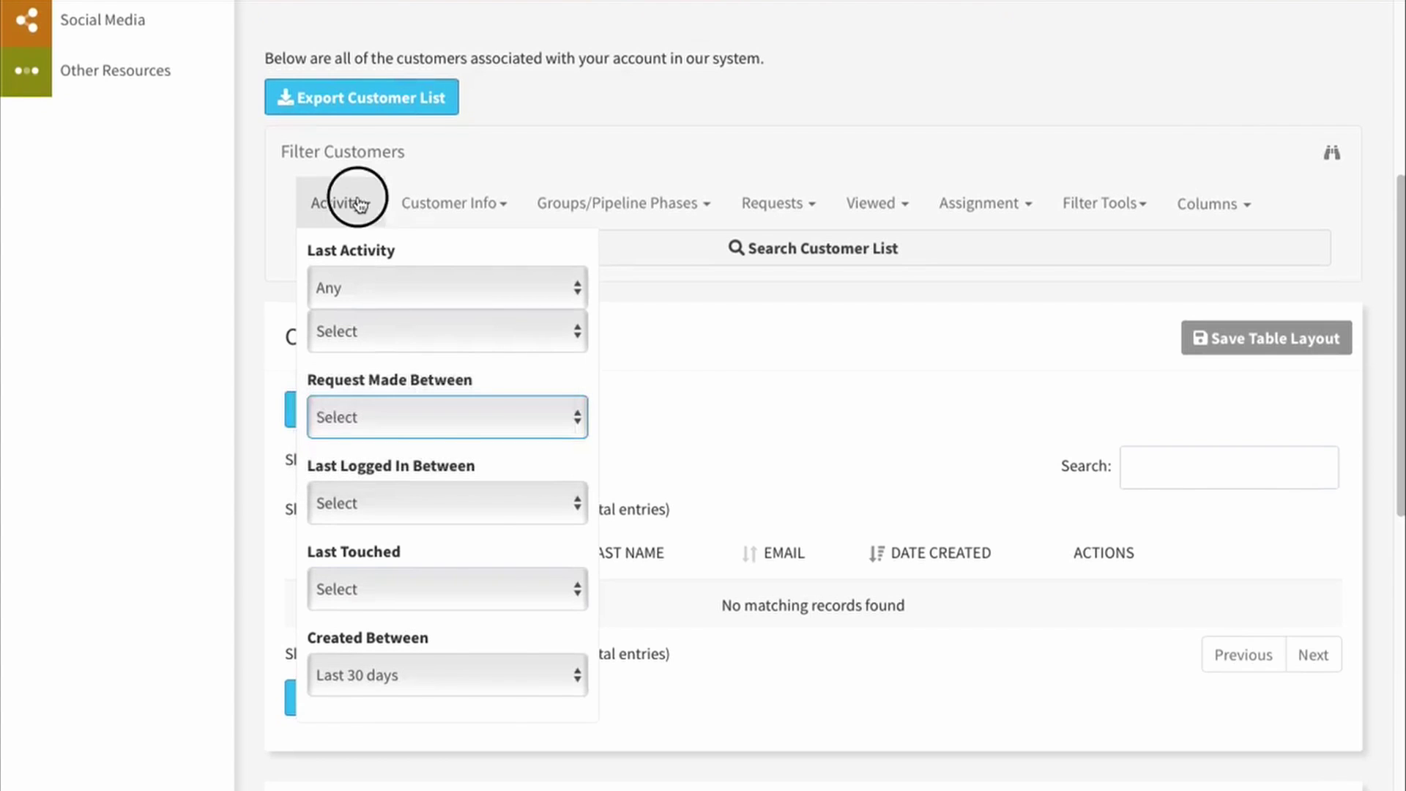
click(703, 259)
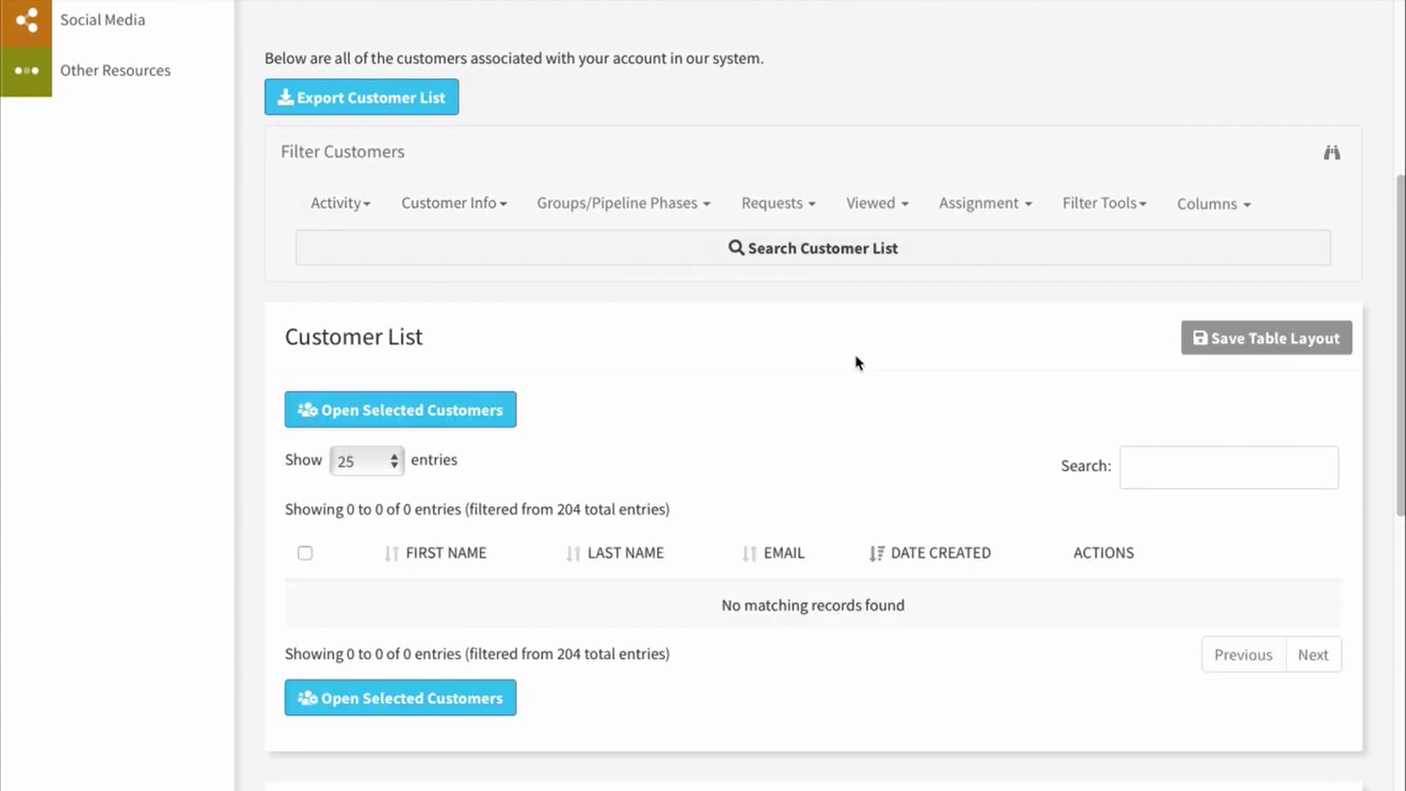
Step: Clear the Created Between filter under Activity and search the customer list again
click(343, 202)
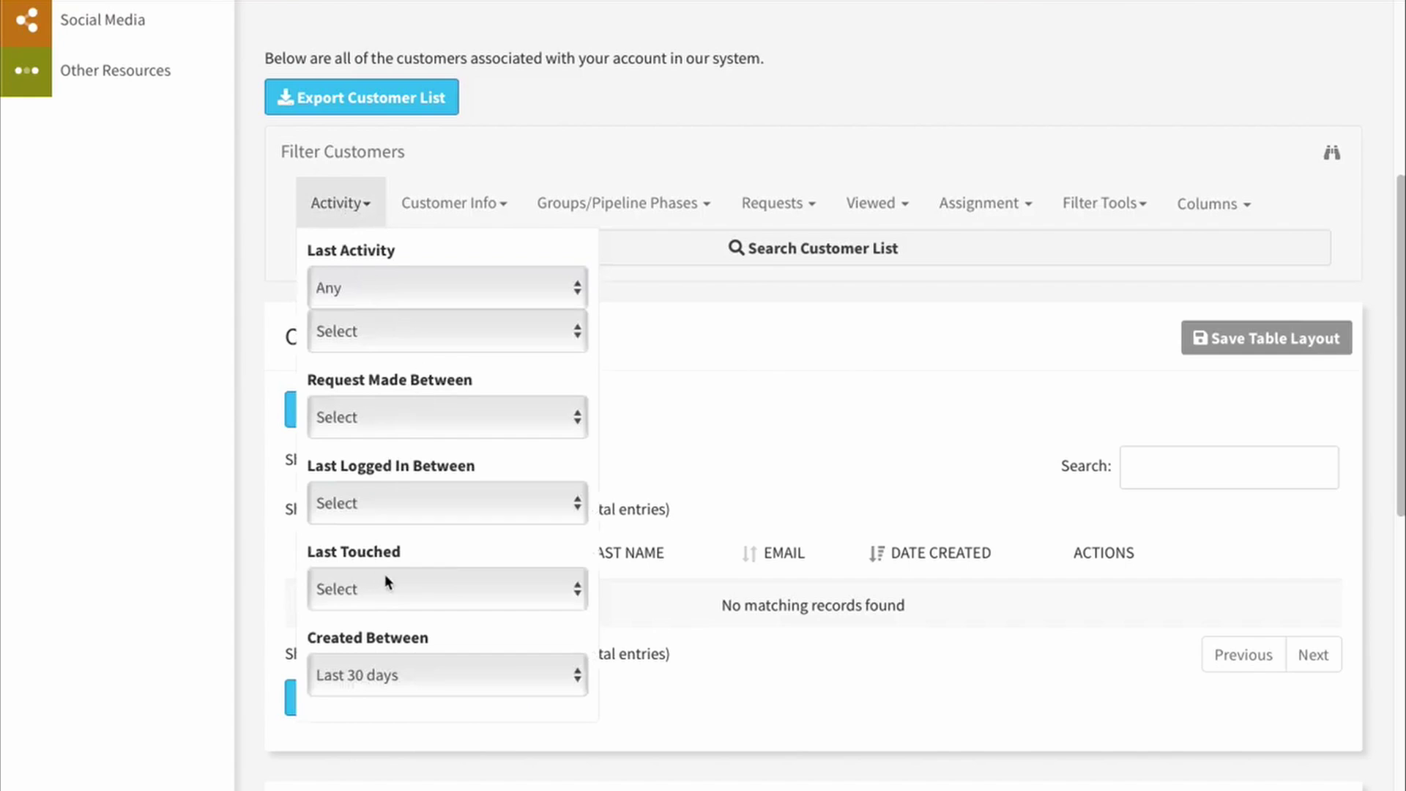
click(390, 674)
click(376, 636)
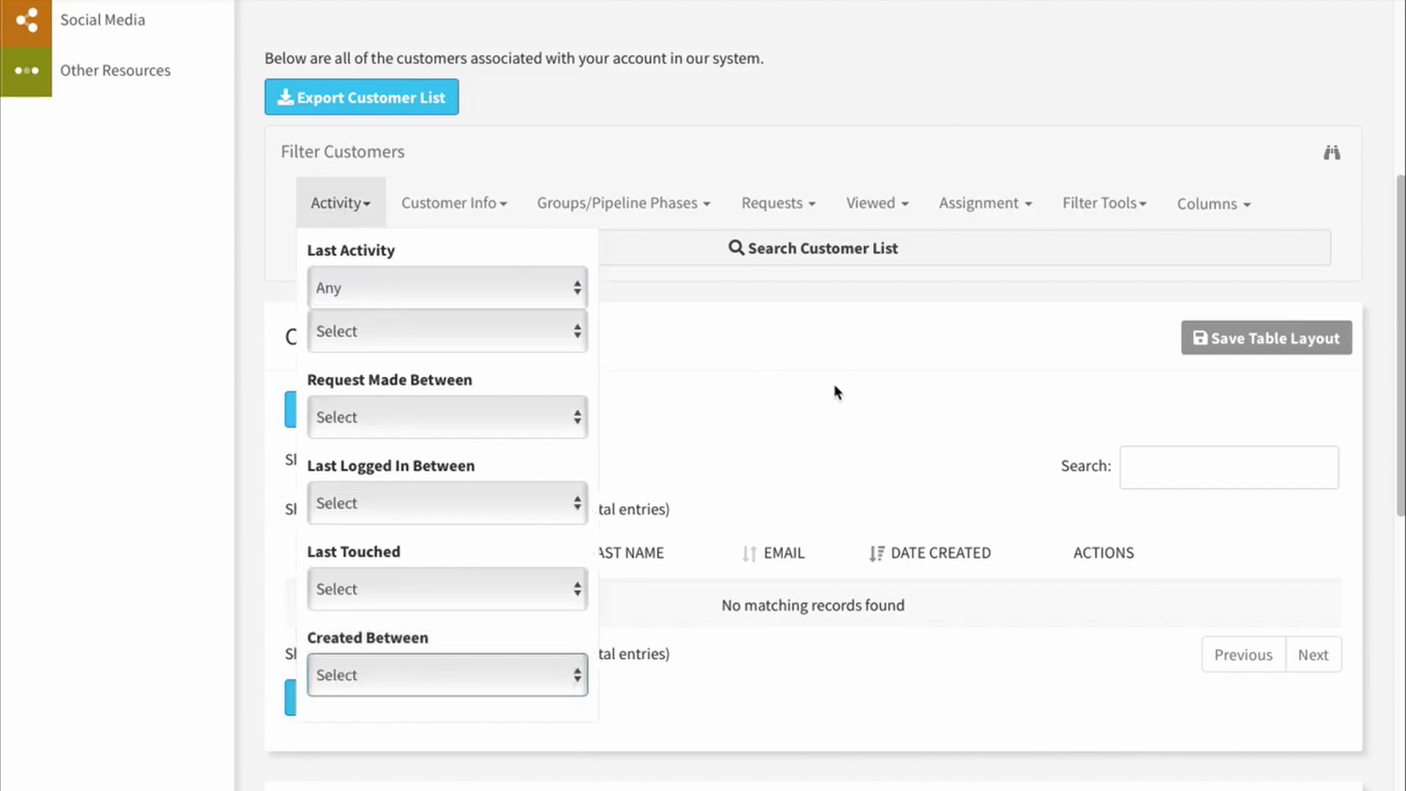
click(359, 212)
click(787, 252)
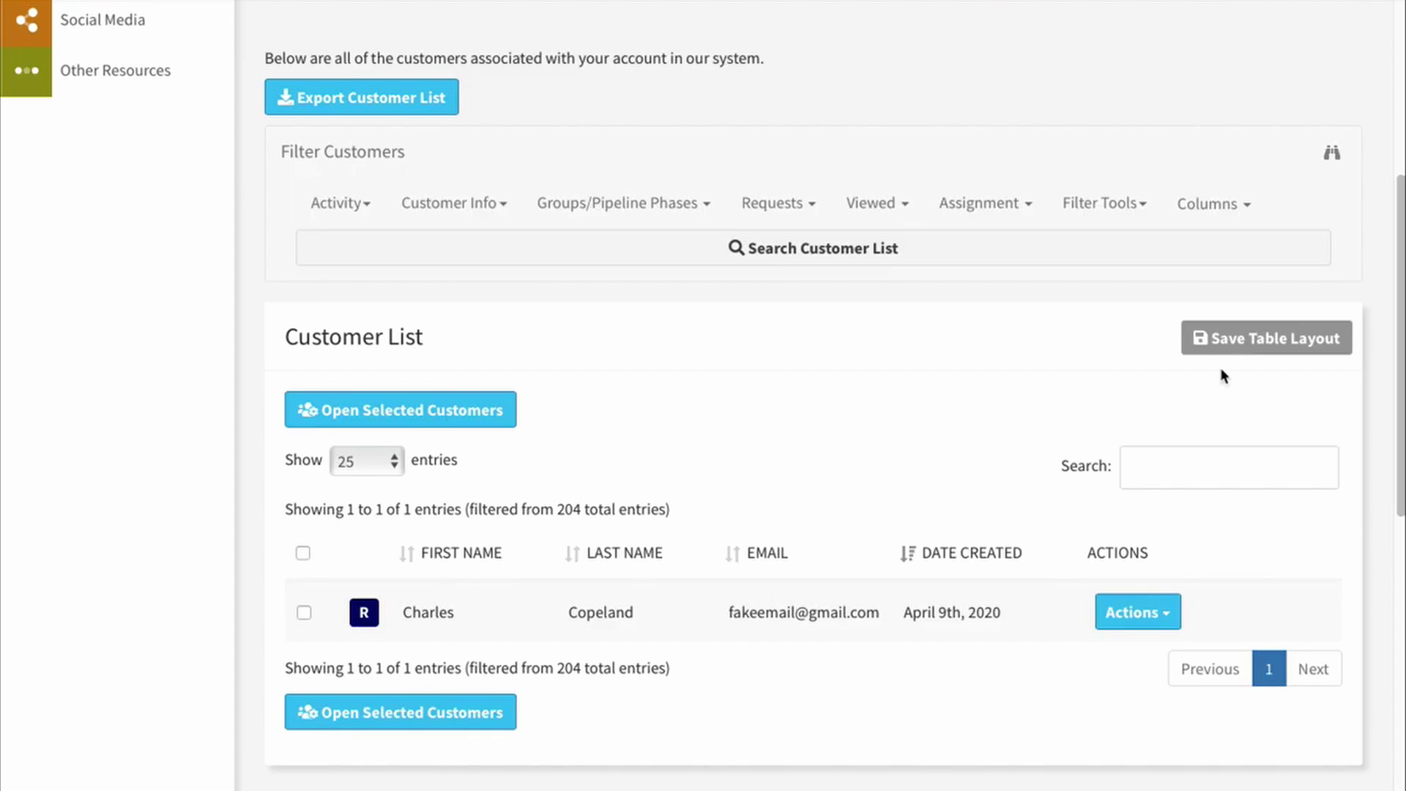
Step: Add the Phone Cell column to the customer list table
click(1239, 205)
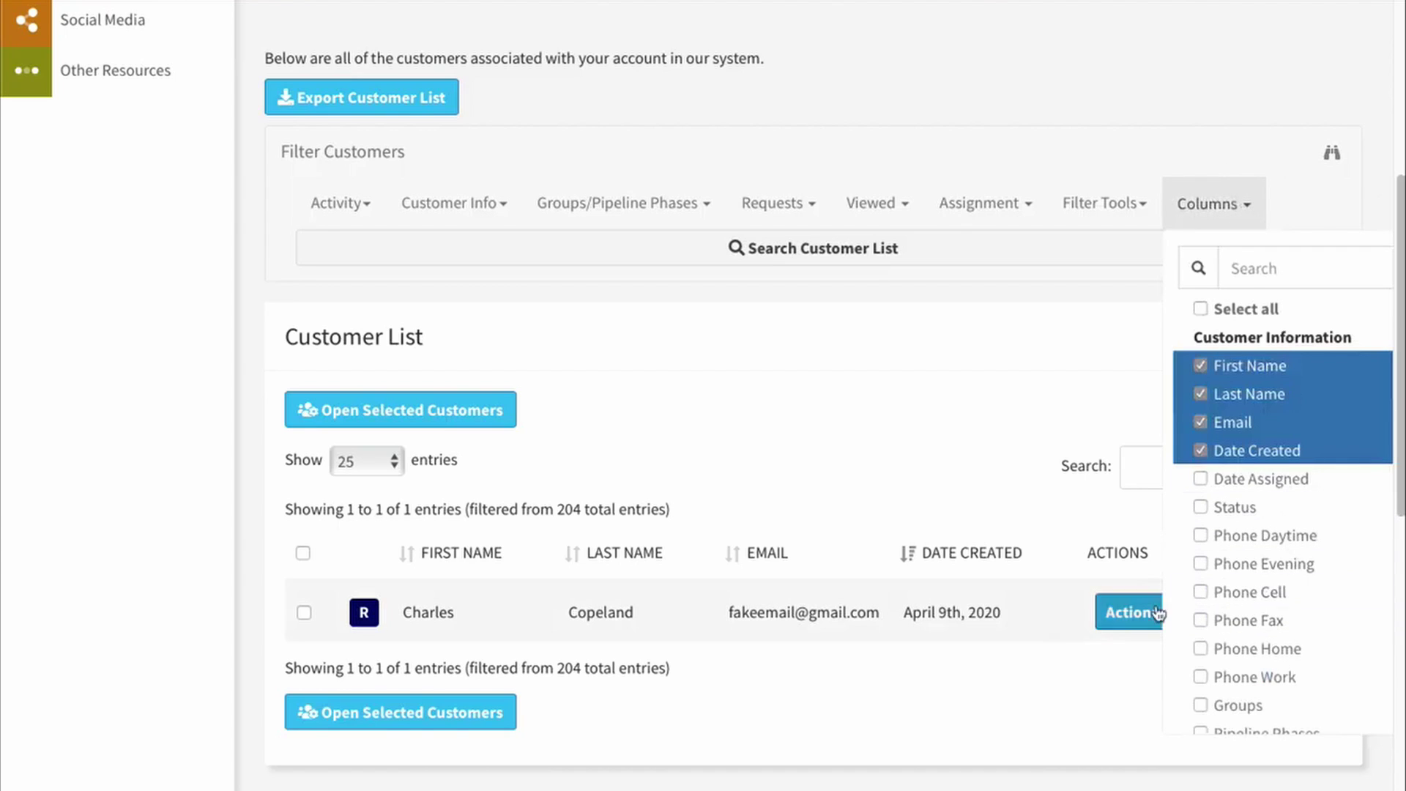
click(1200, 593)
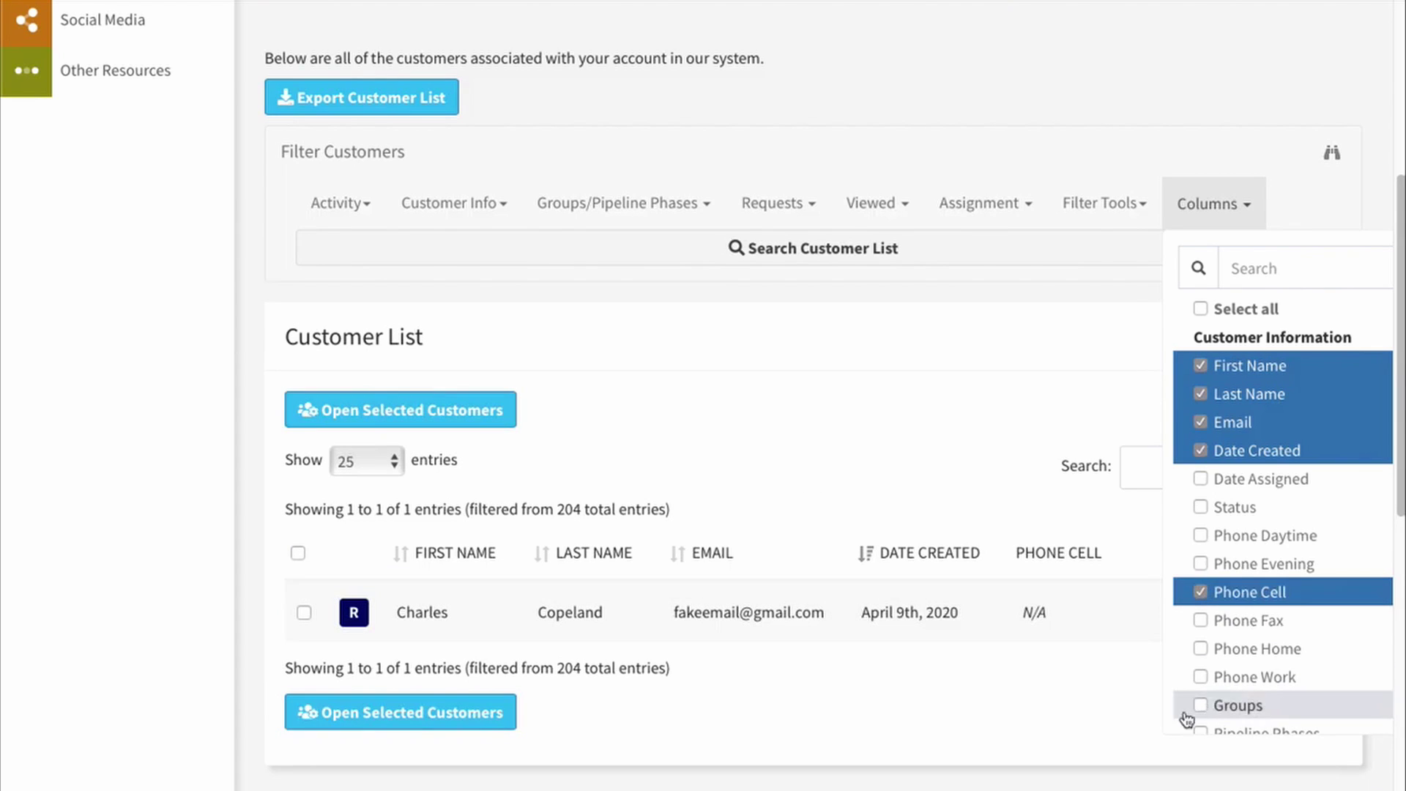
Step: Browse the available table columns across Customer Information, Customer Engagement and Call Logging
click(1268, 270)
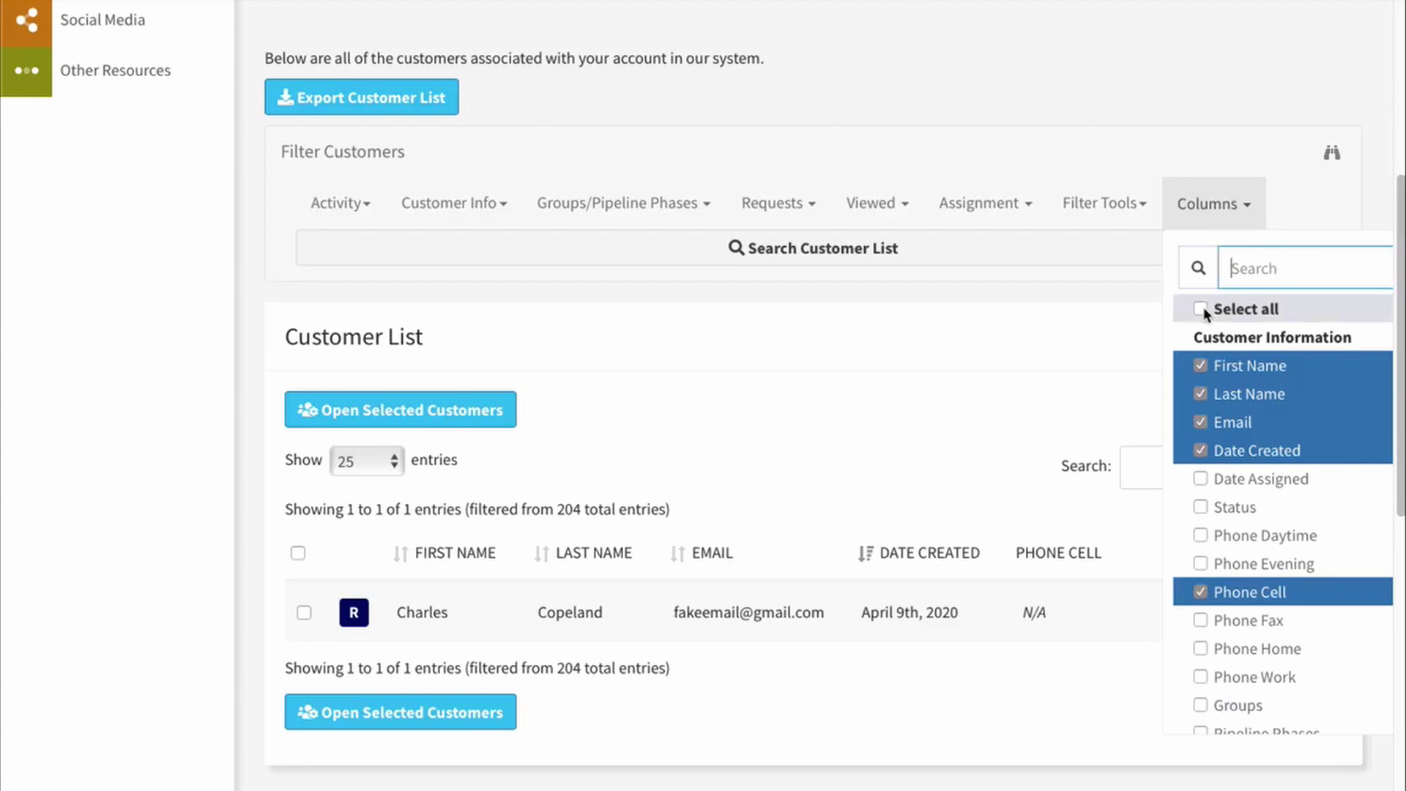
scroll(1256, 599, down, 3)
scroll(1258, 599, down, 10)
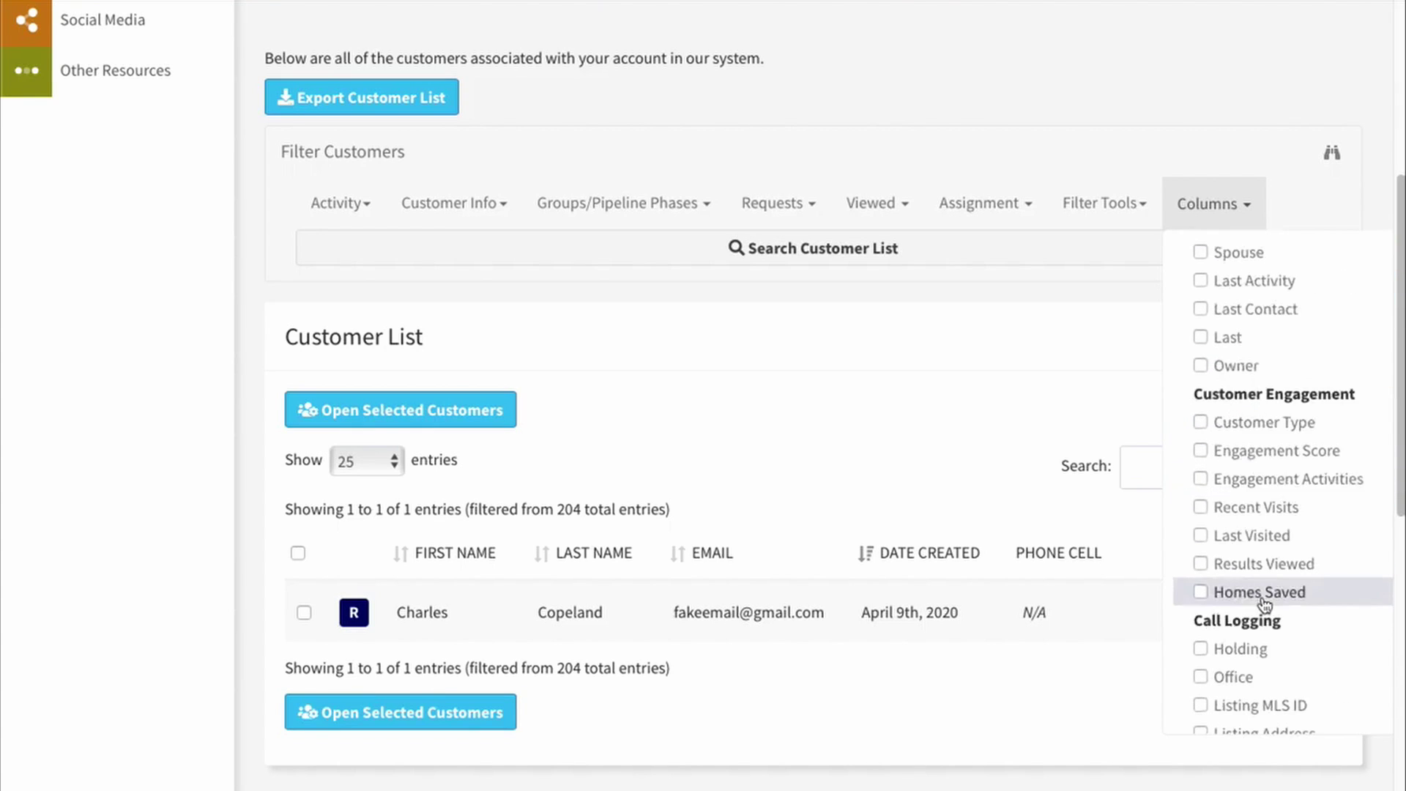
scroll(1272, 605, up, 6)
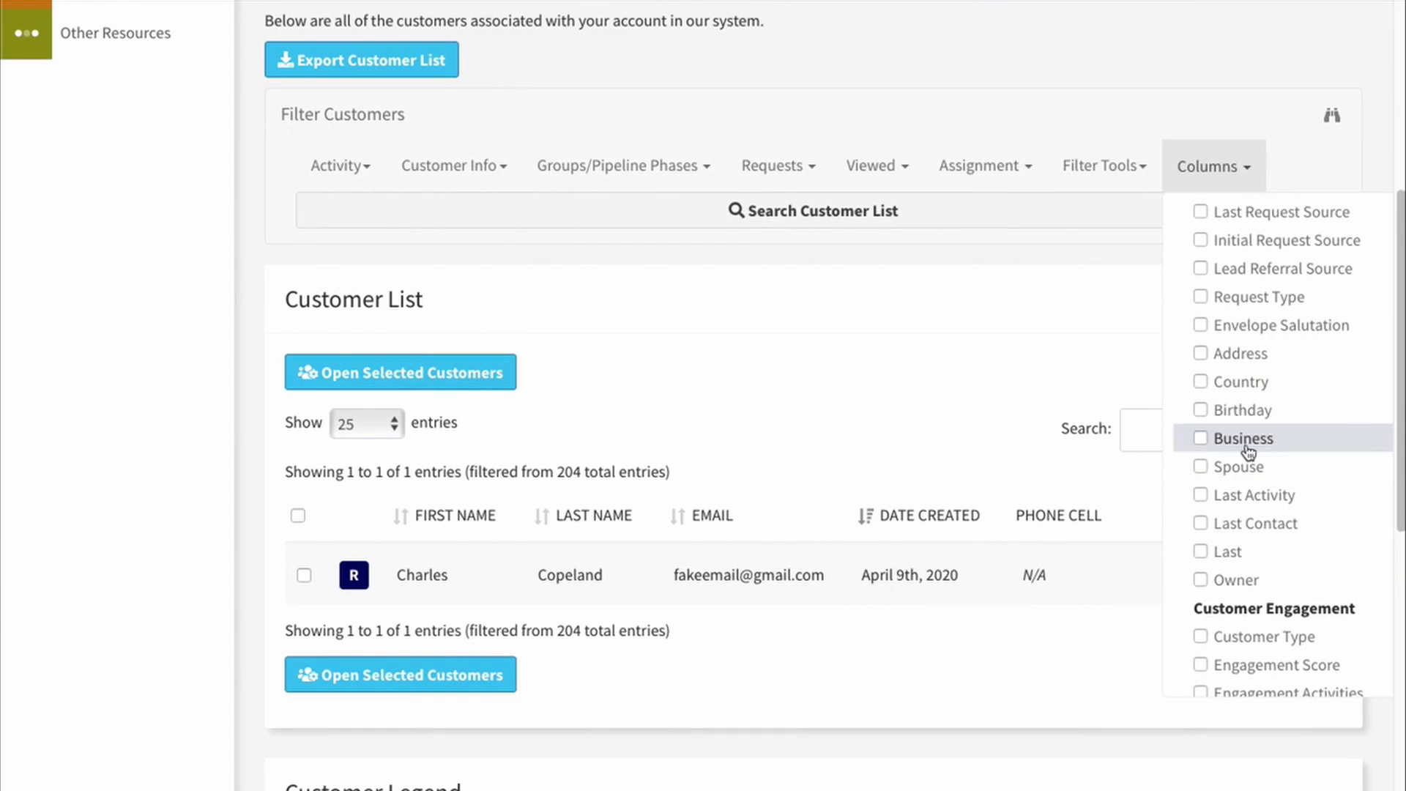
scroll(1281, 541, up, 9)
scroll(1281, 544, up, 2)
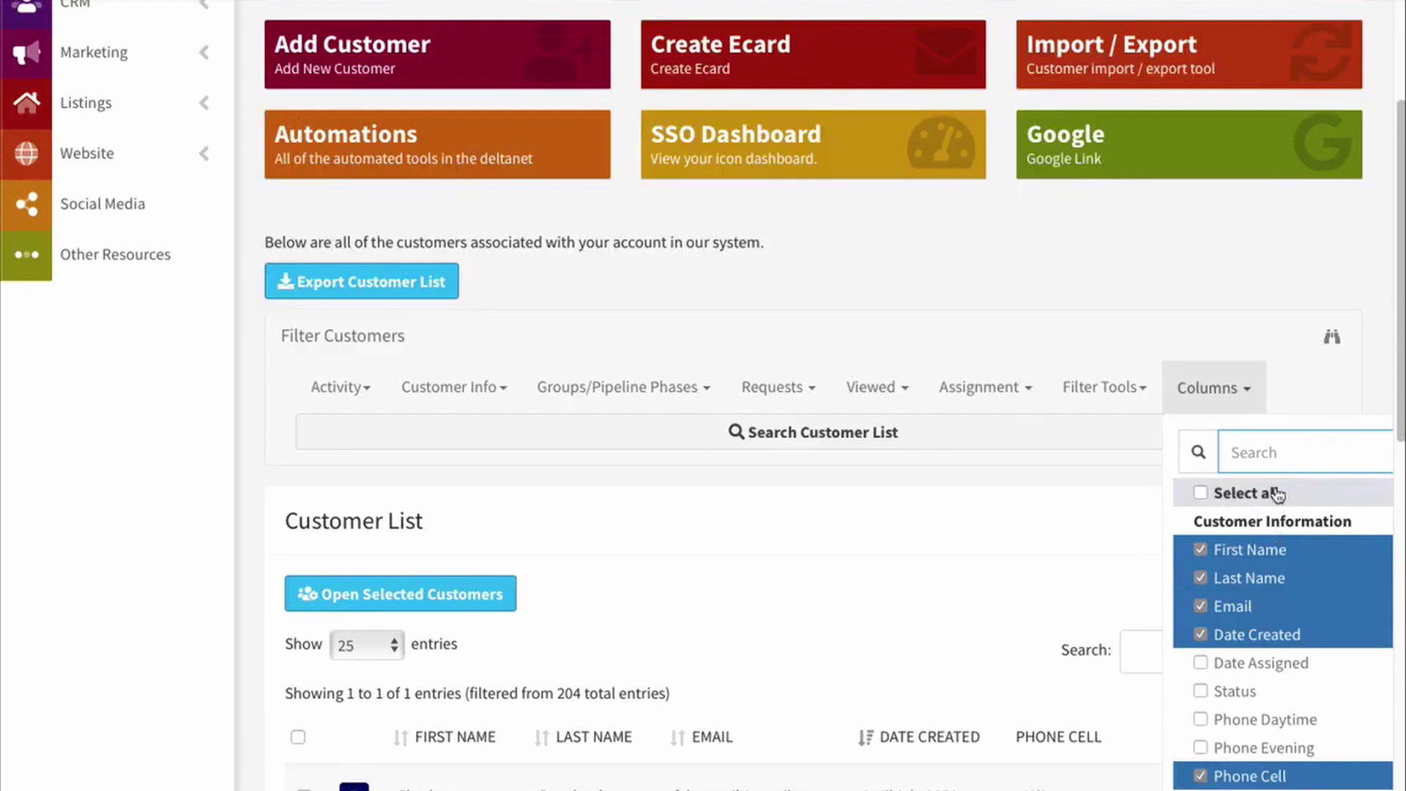
Step: Select all available columns for the customer list table and clear the selection again
click(1202, 495)
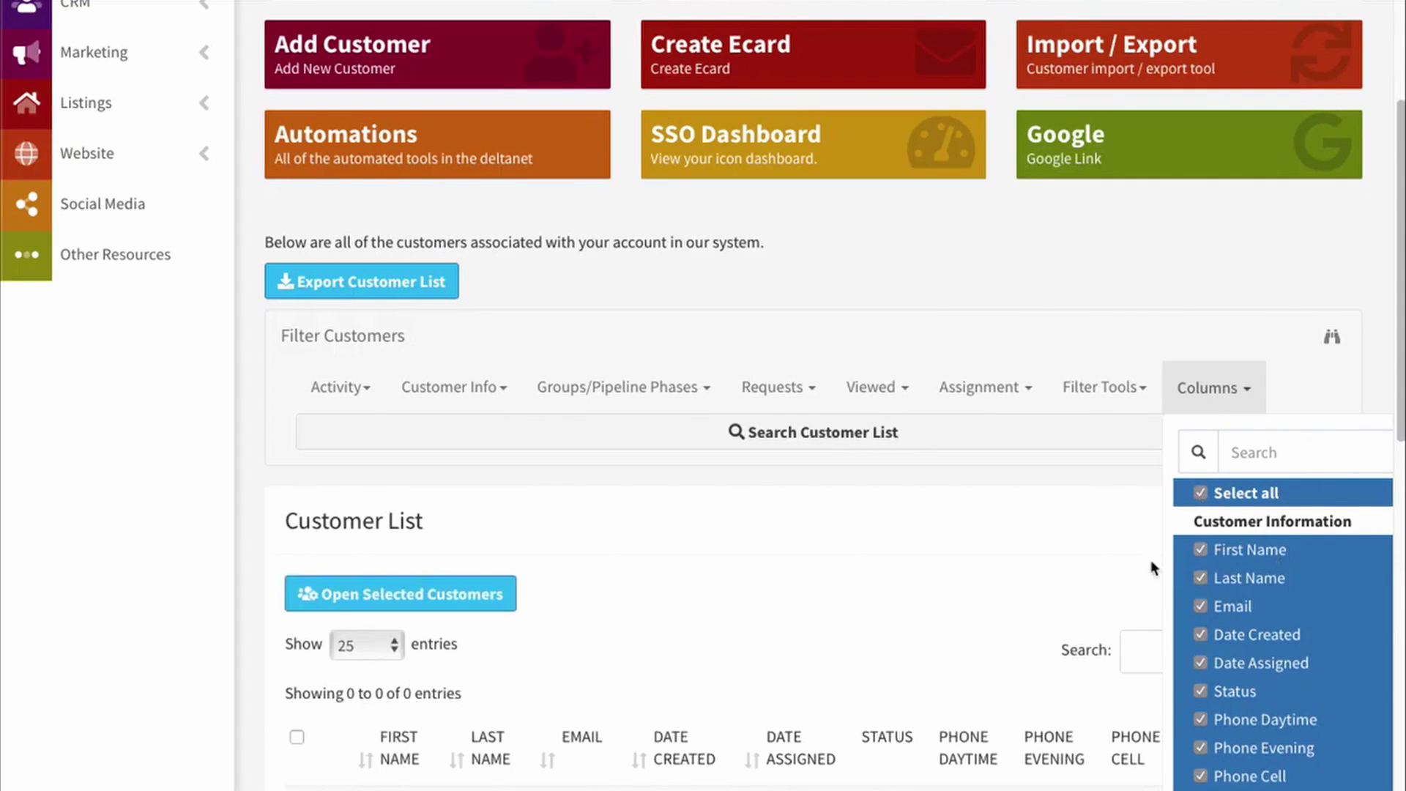
scroll(1149, 560, down, 2)
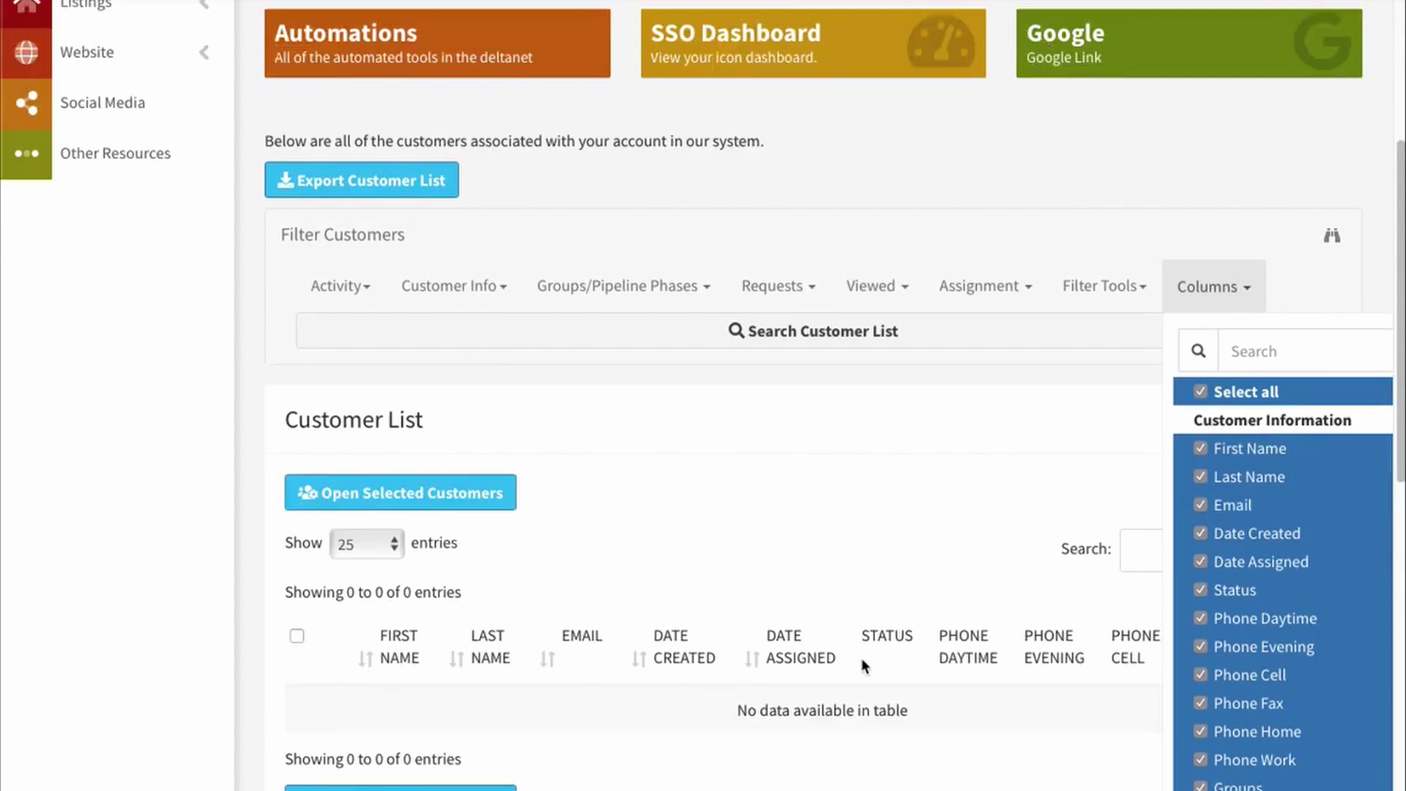
click(1258, 396)
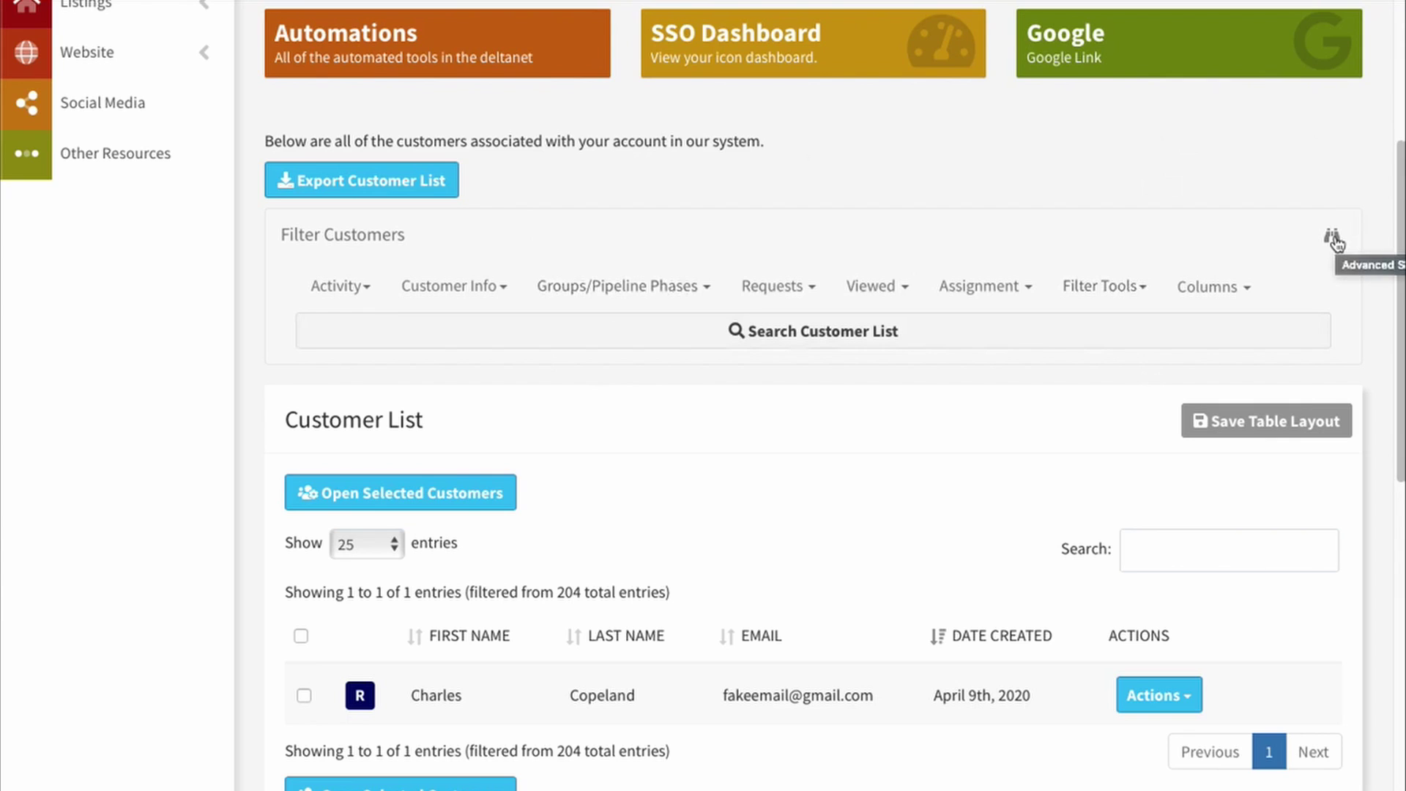
Step: Switch the customer filter to advanced search and set its first rule to Group equal Hot Customers
click(1334, 240)
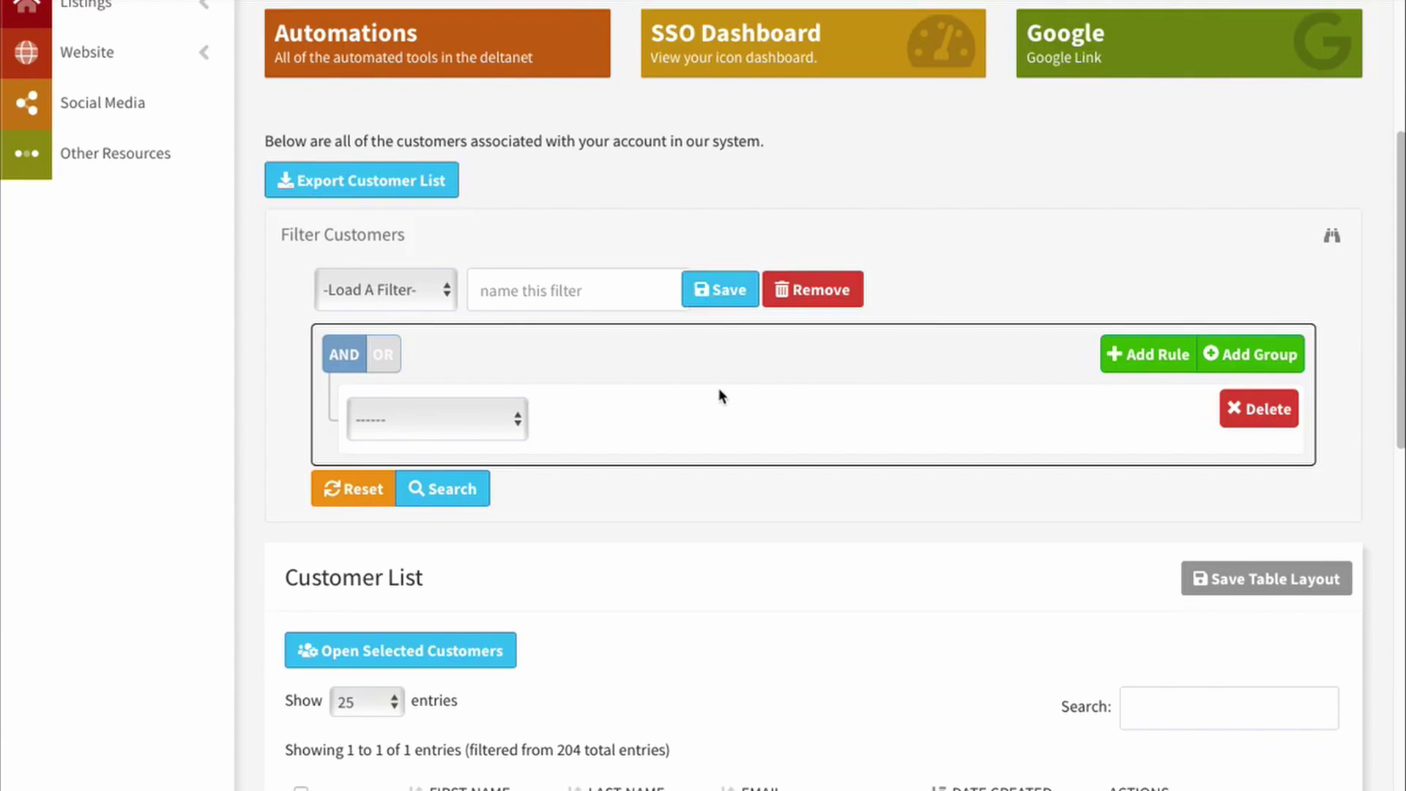
click(517, 421)
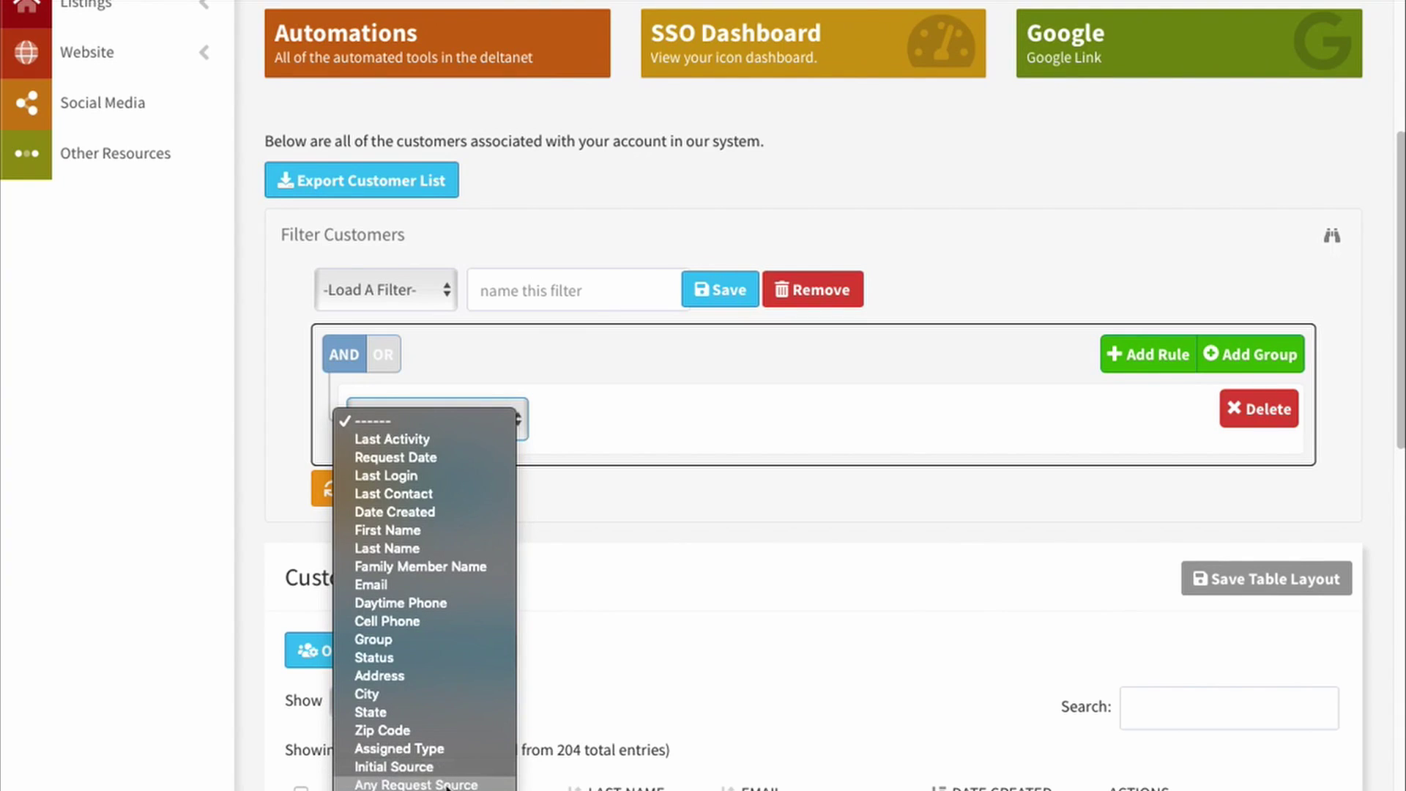
click(407, 647)
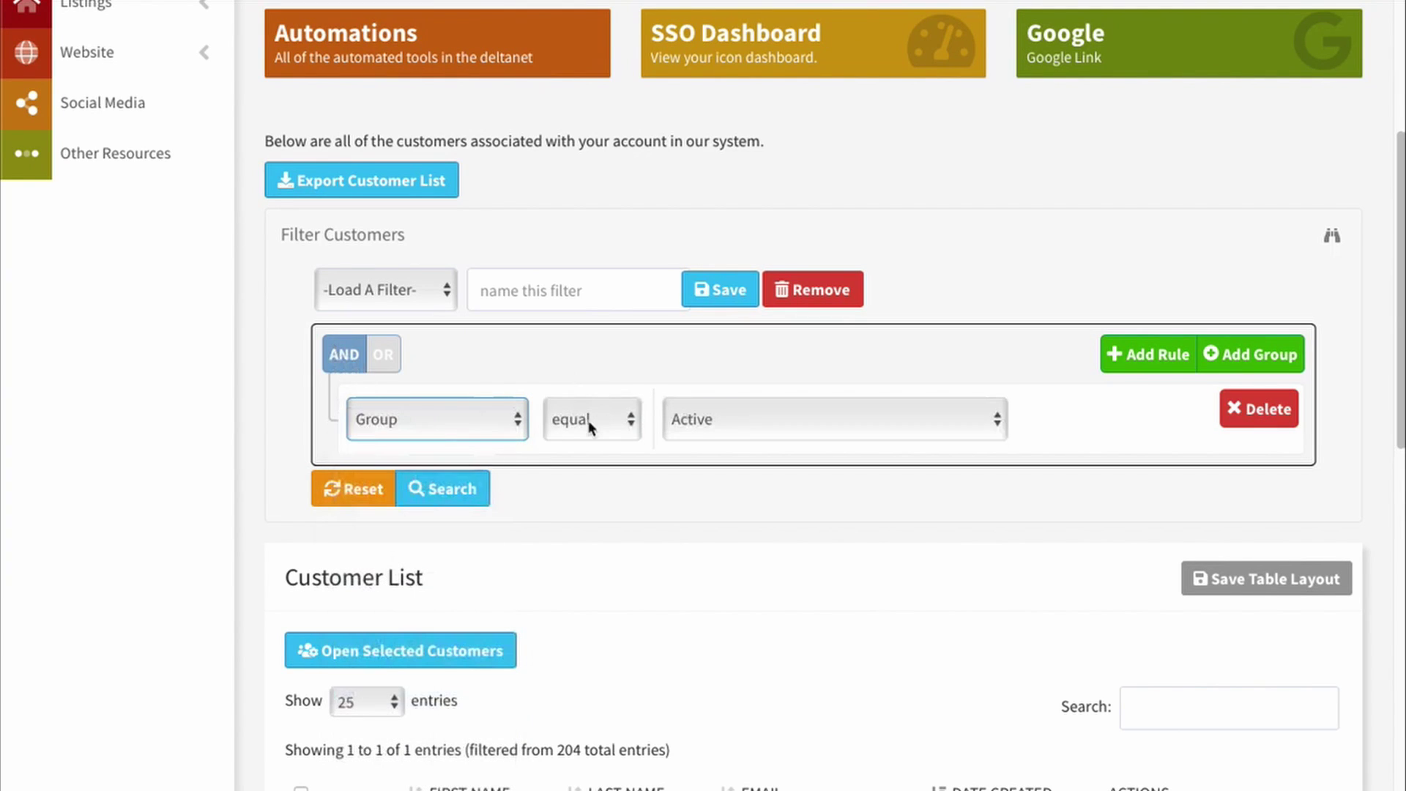
click(728, 420)
click(760, 411)
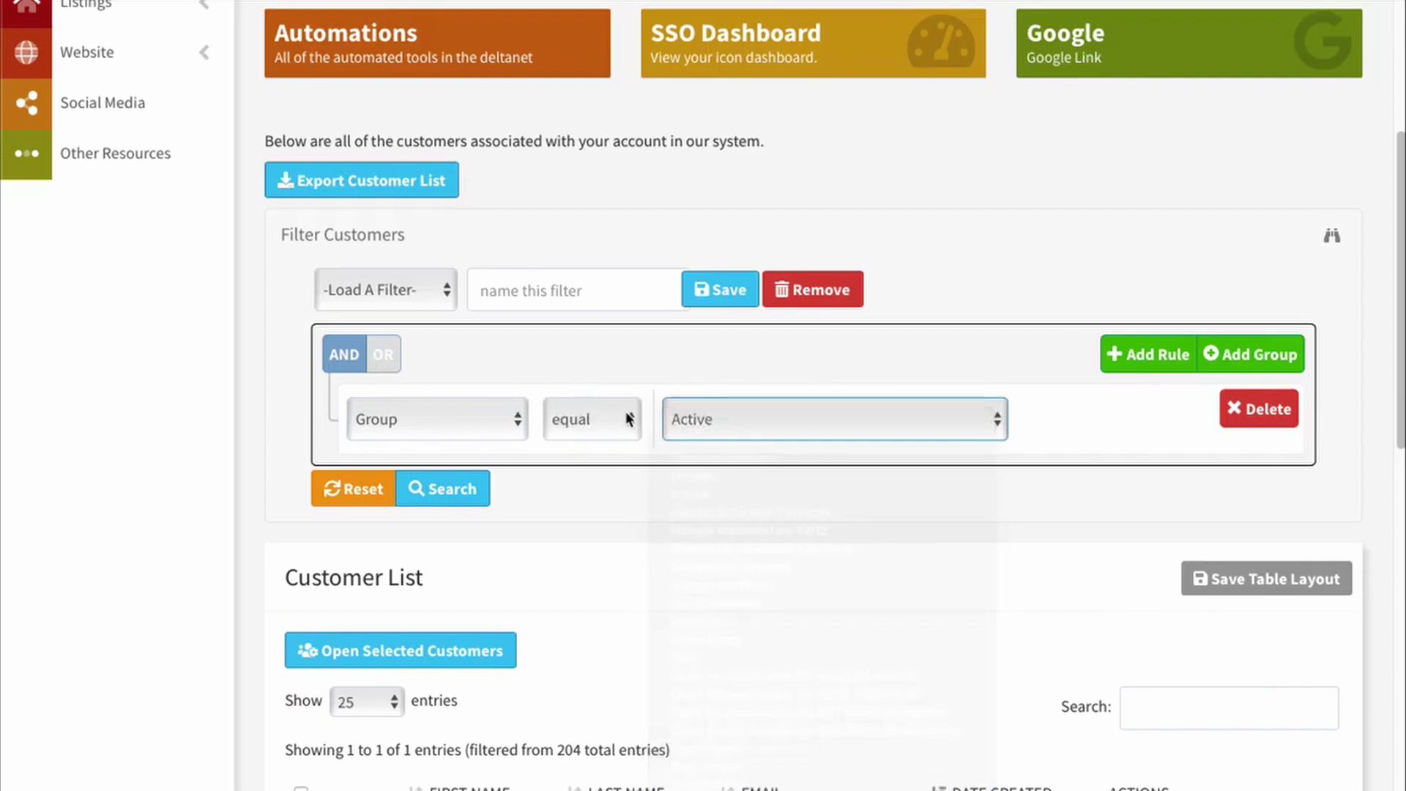
click(629, 414)
click(694, 421)
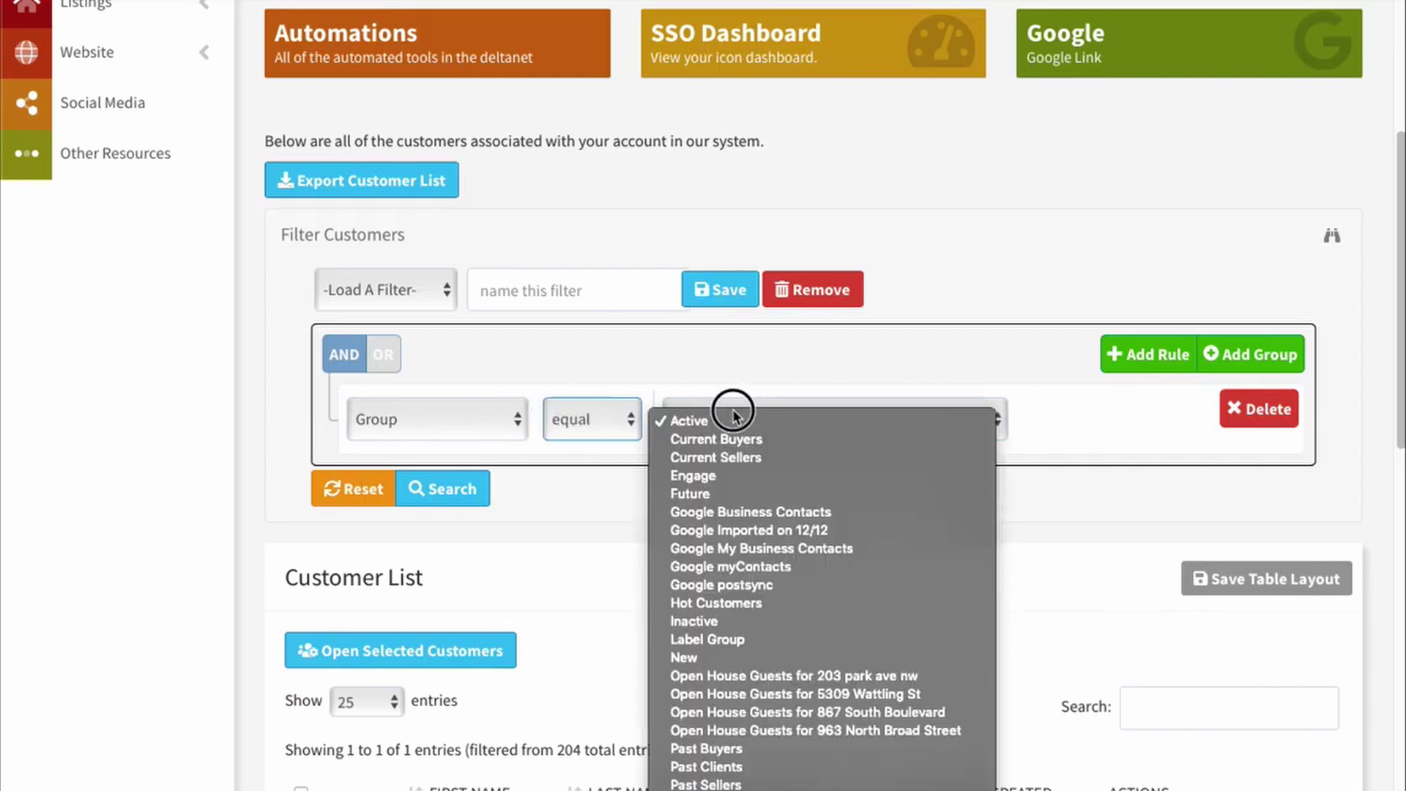
click(739, 604)
Step: Add a second rule to the AND group that requires Group not equal New
click(344, 354)
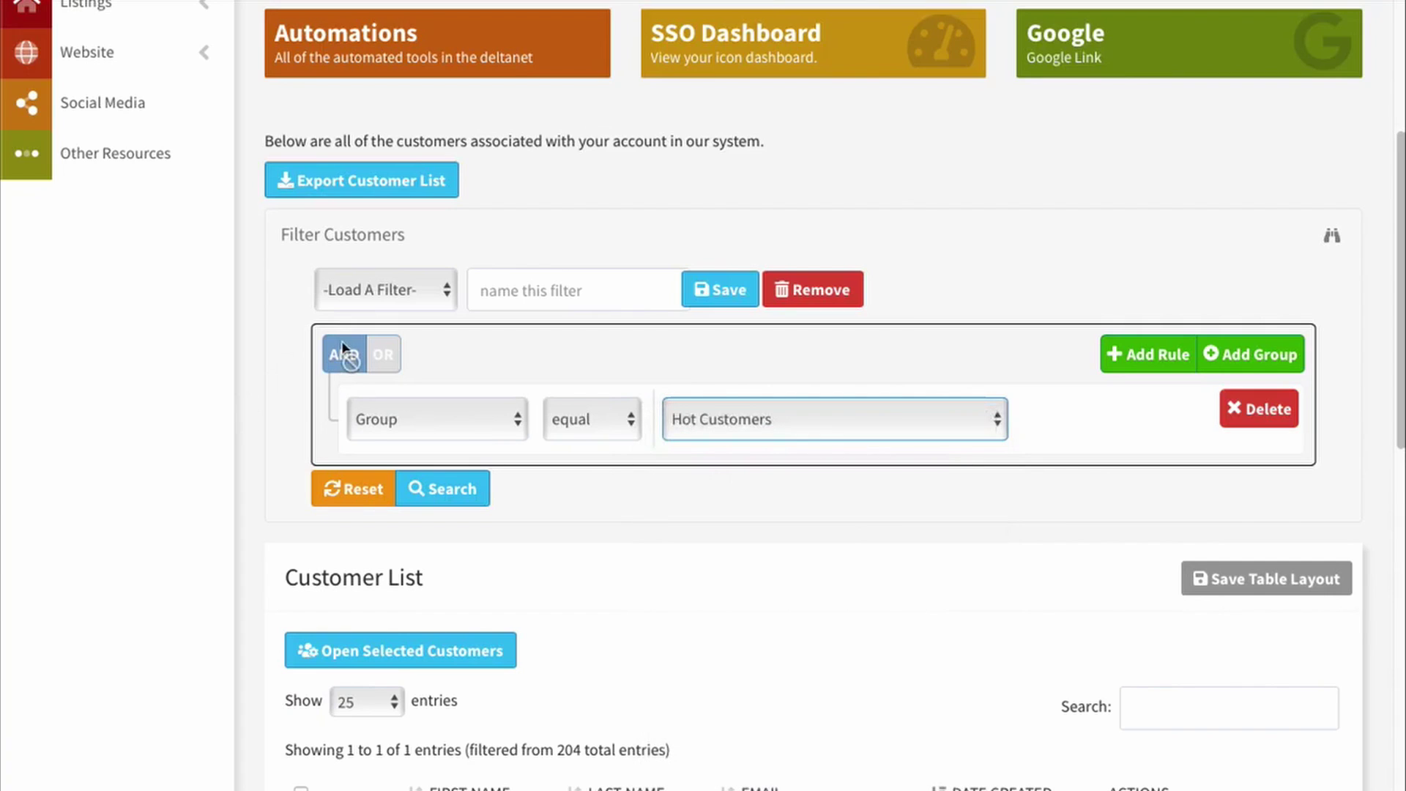
click(1165, 355)
click(438, 495)
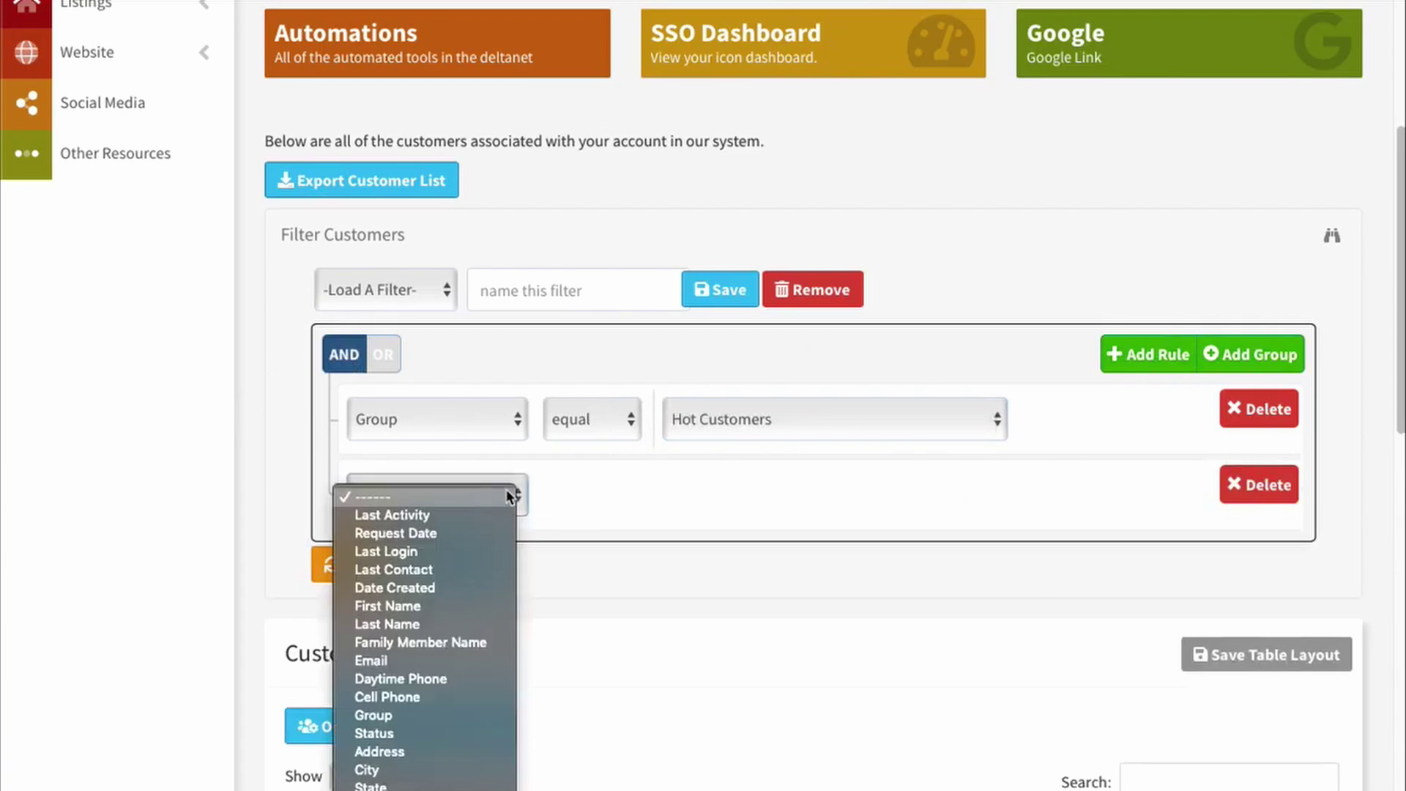
click(416, 718)
click(629, 501)
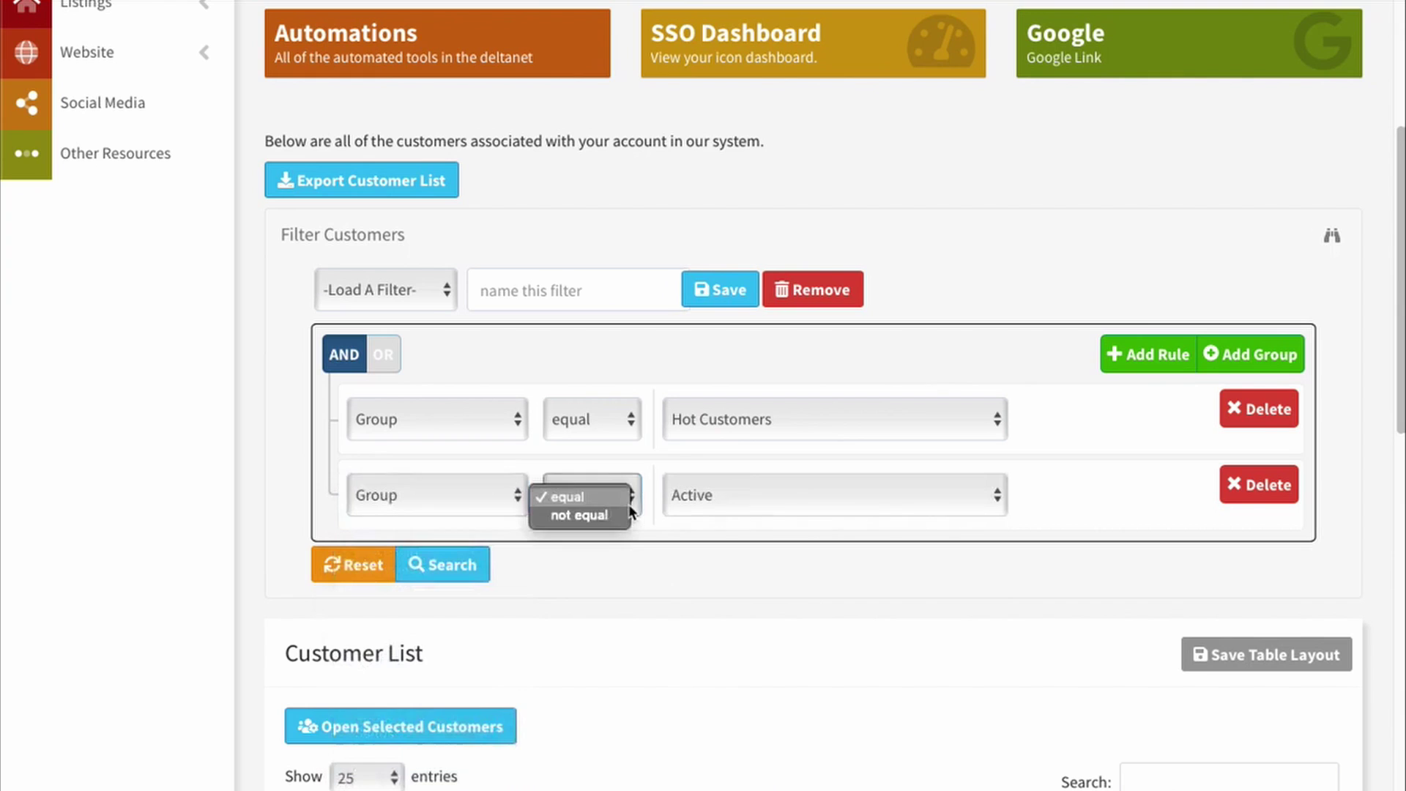
click(582, 511)
click(877, 505)
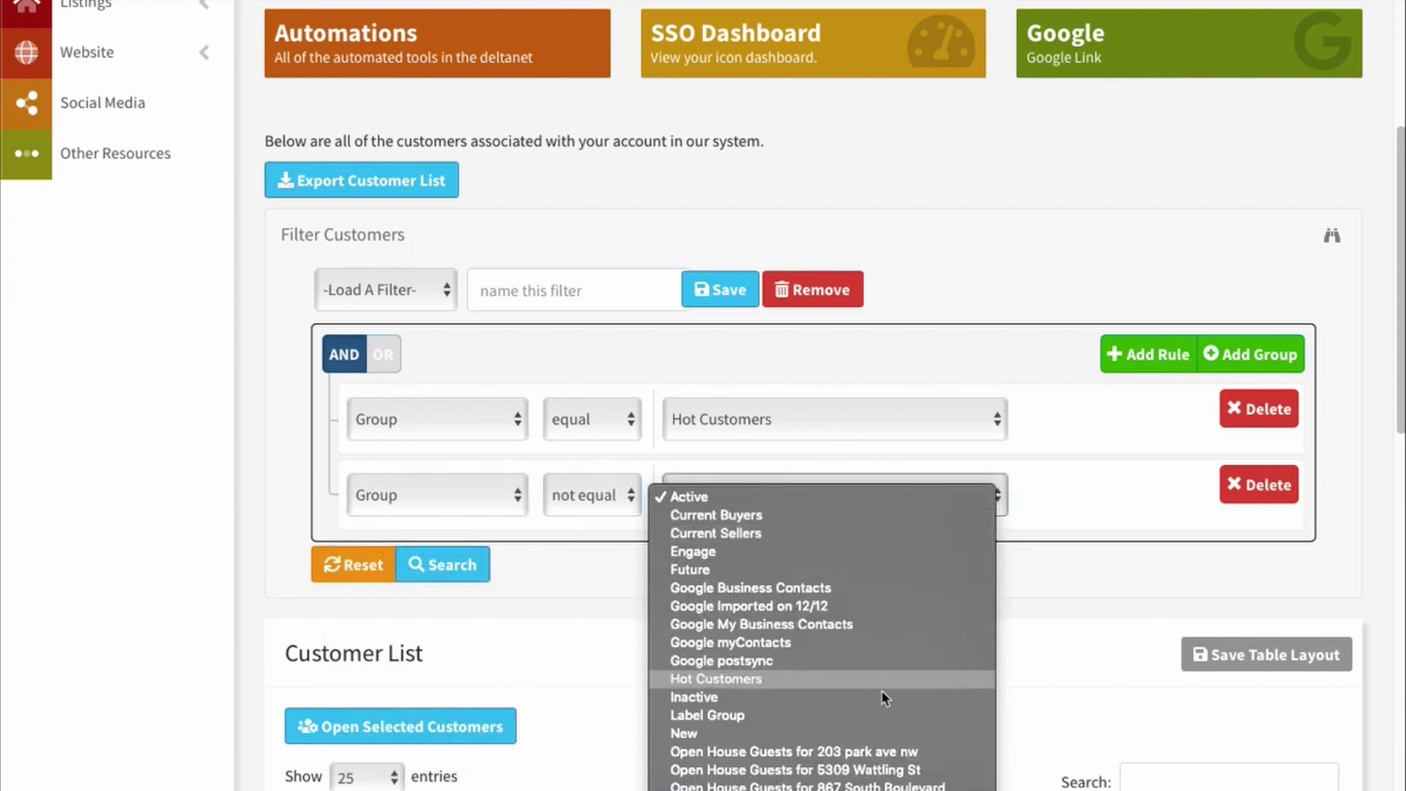
click(825, 733)
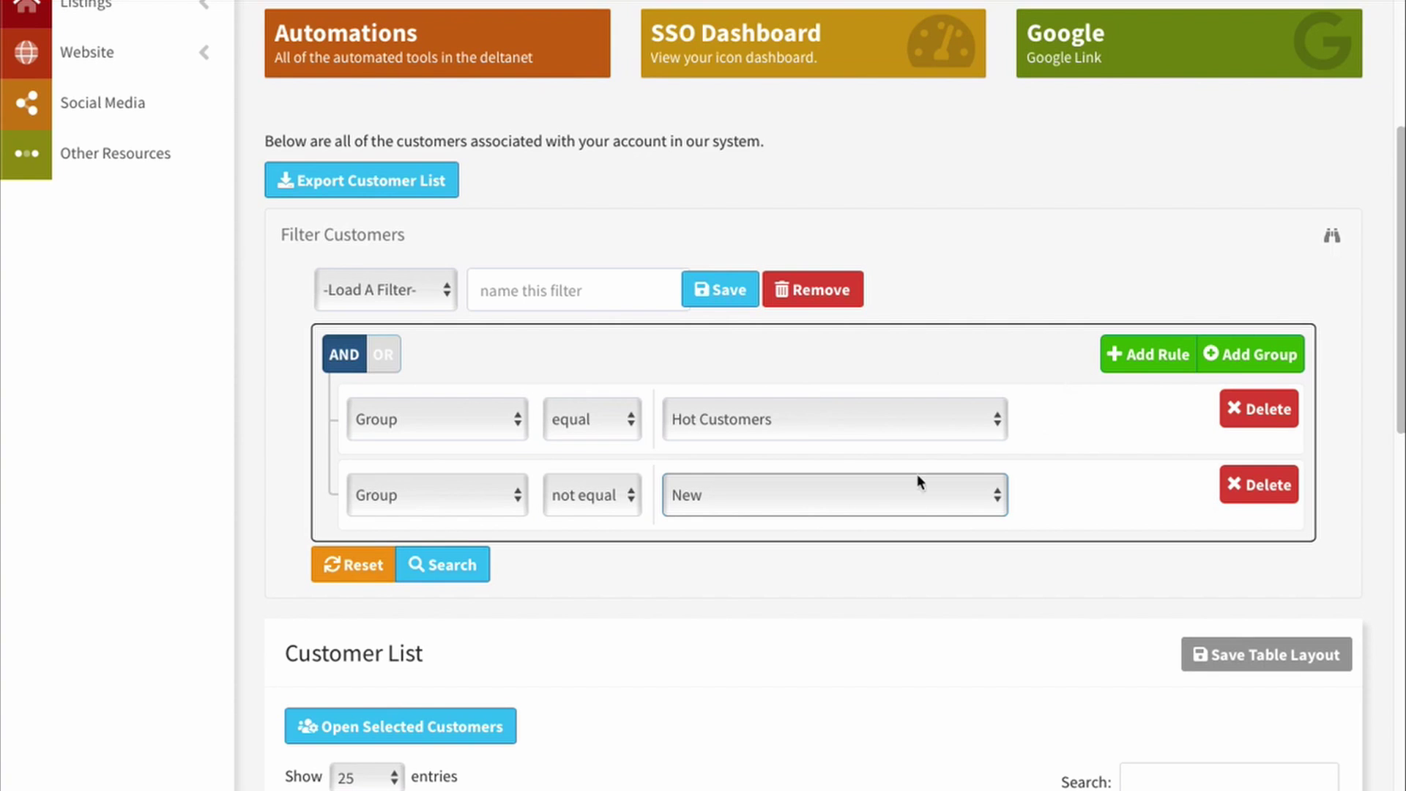
Step: Reopen the CRM Customer List without the advanced filter rules
scroll(229, 513, up, 5)
click(207, 299)
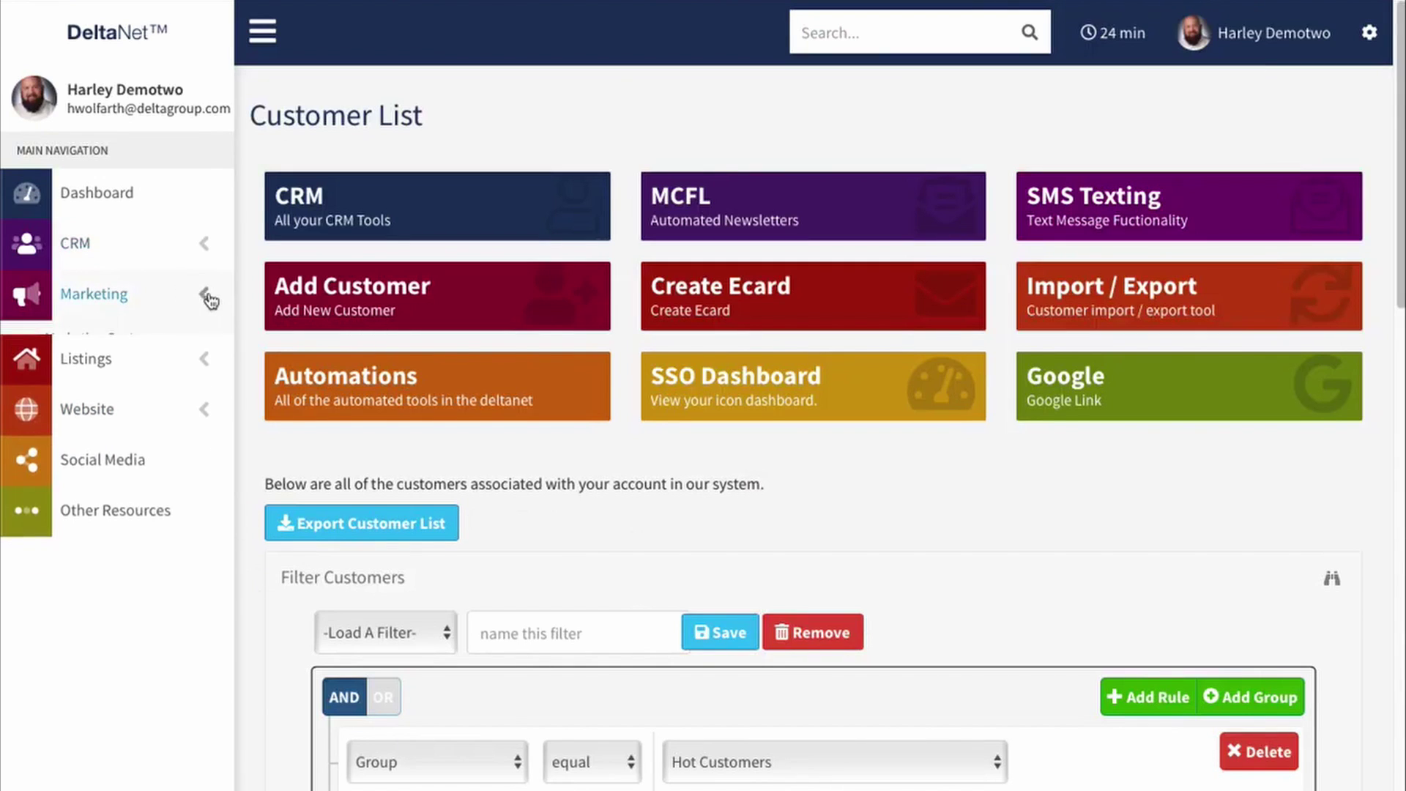
click(196, 239)
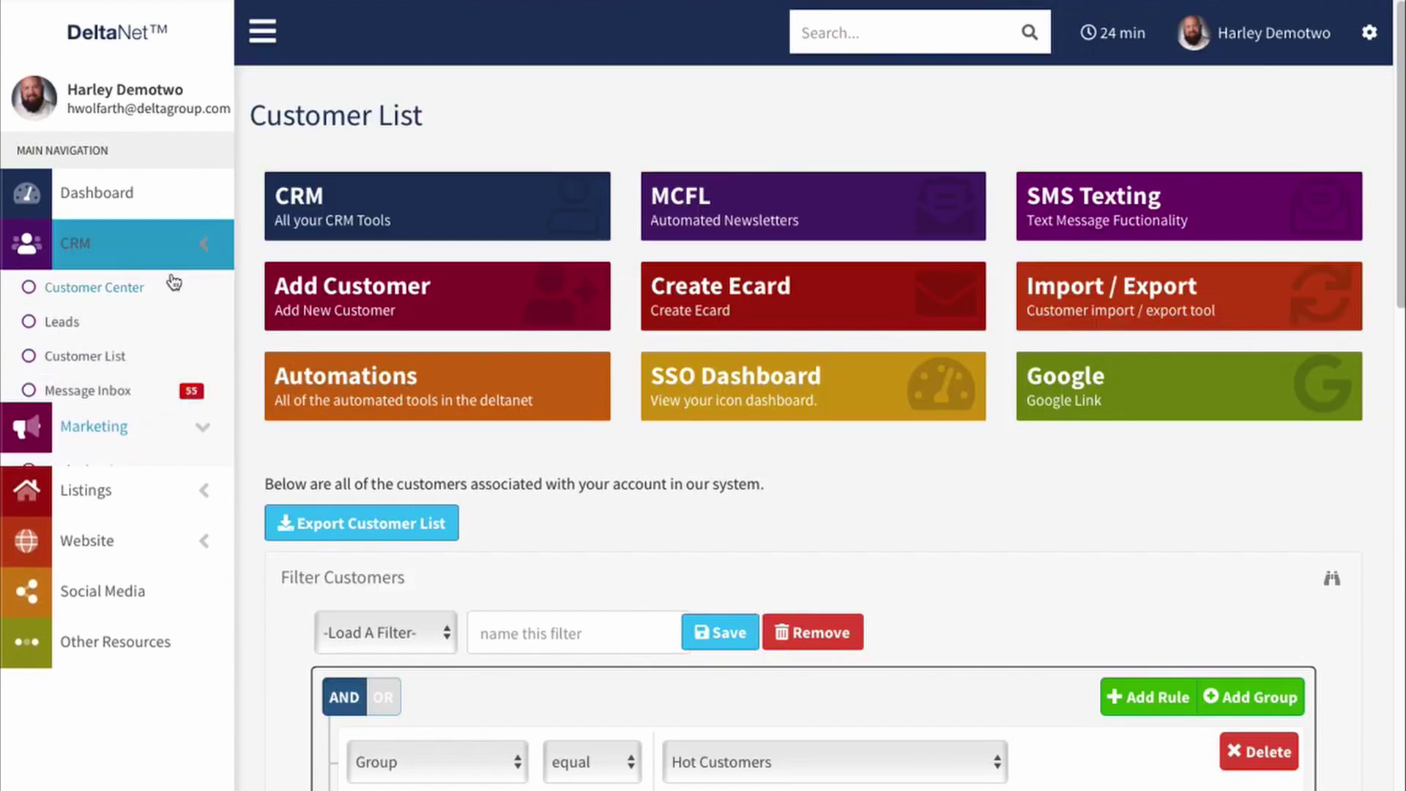
click(112, 357)
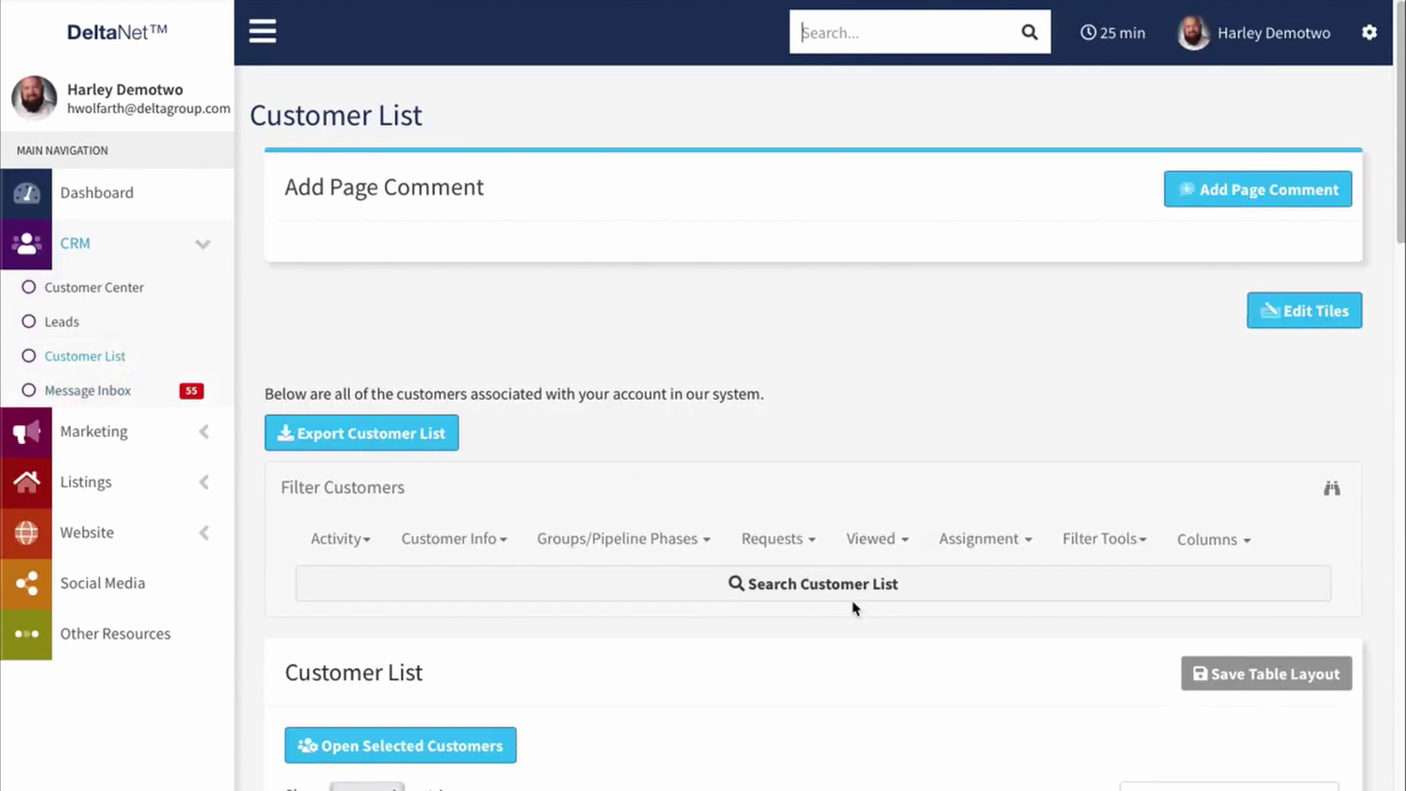
Step: Select the first four customers in the customer list individually
scroll(853, 600, down, 5)
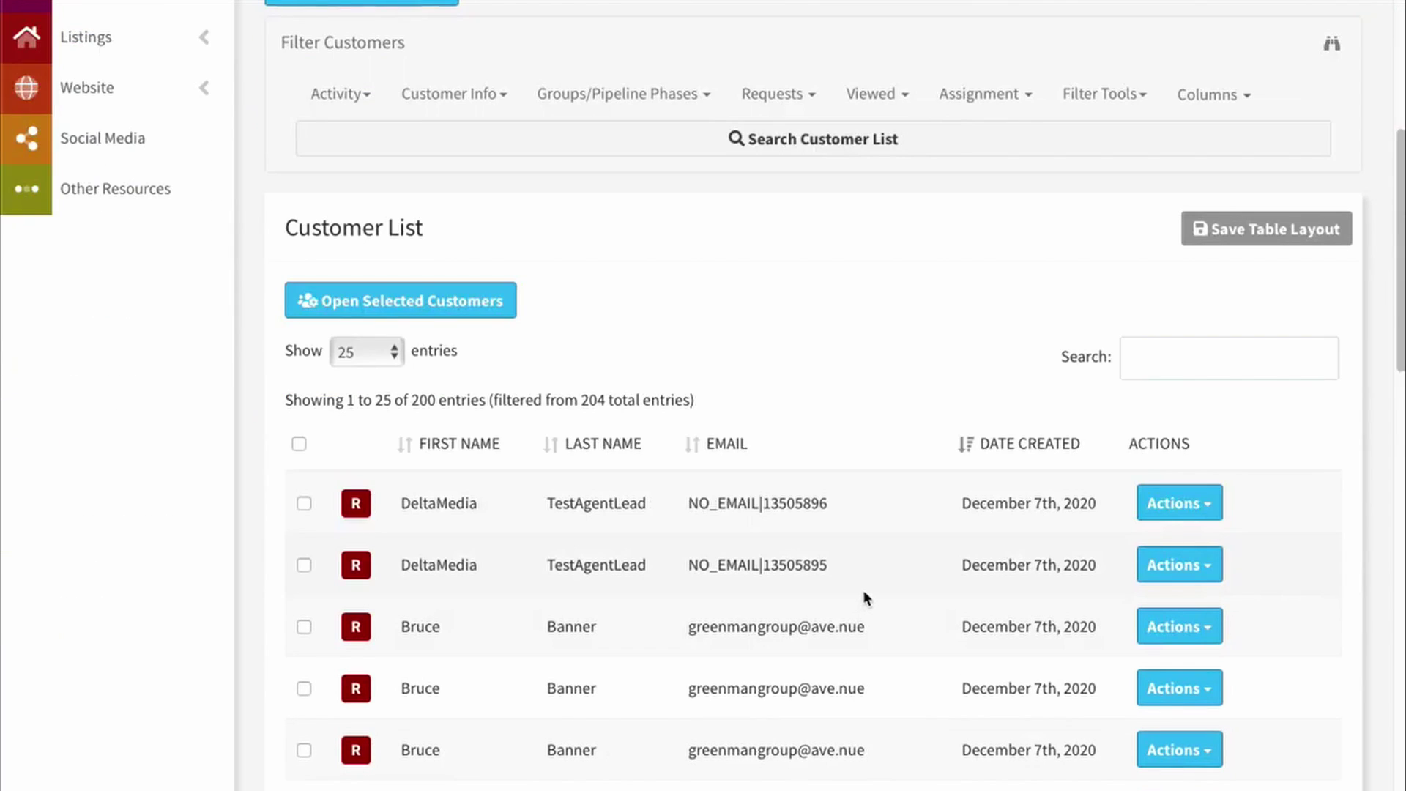
scroll(485, 599, down, 1)
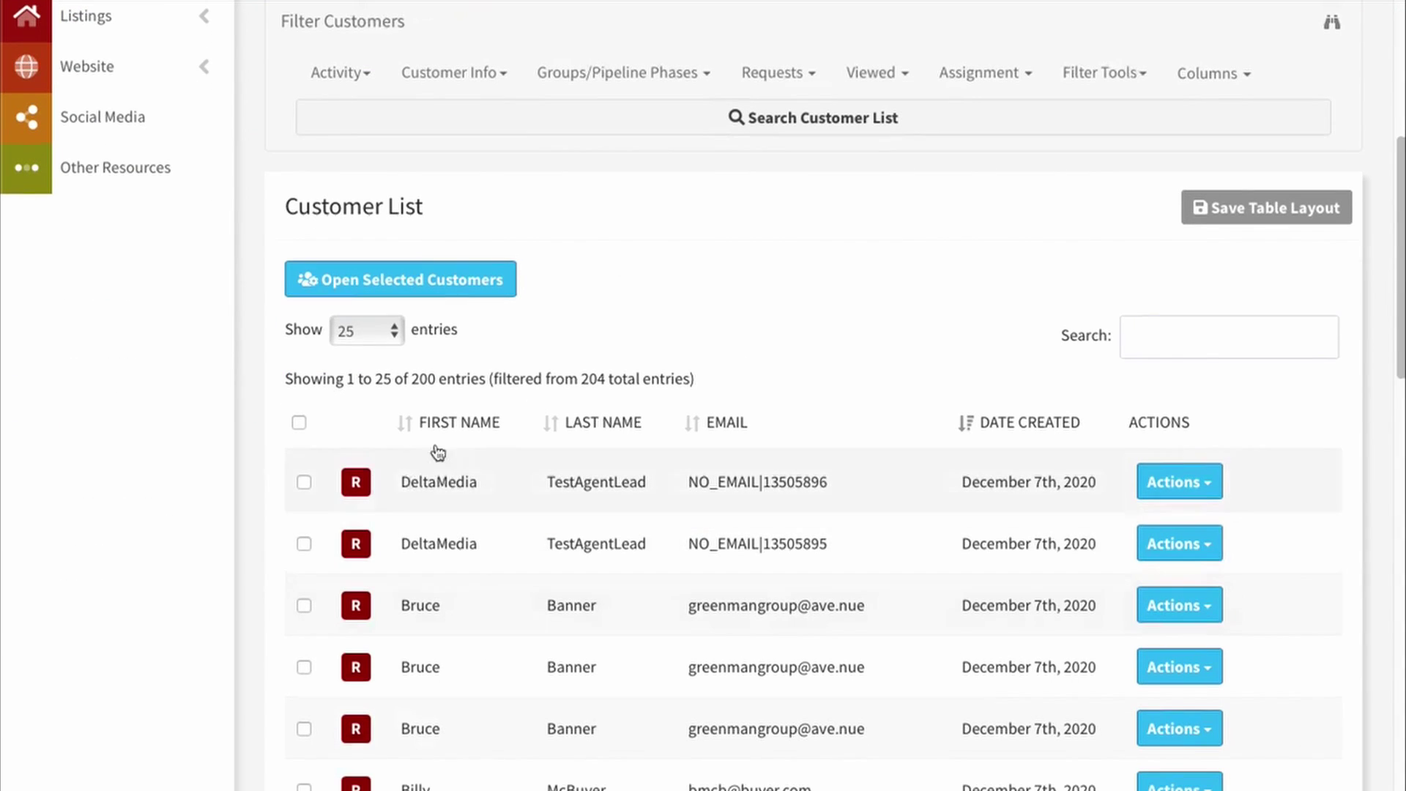
click(304, 482)
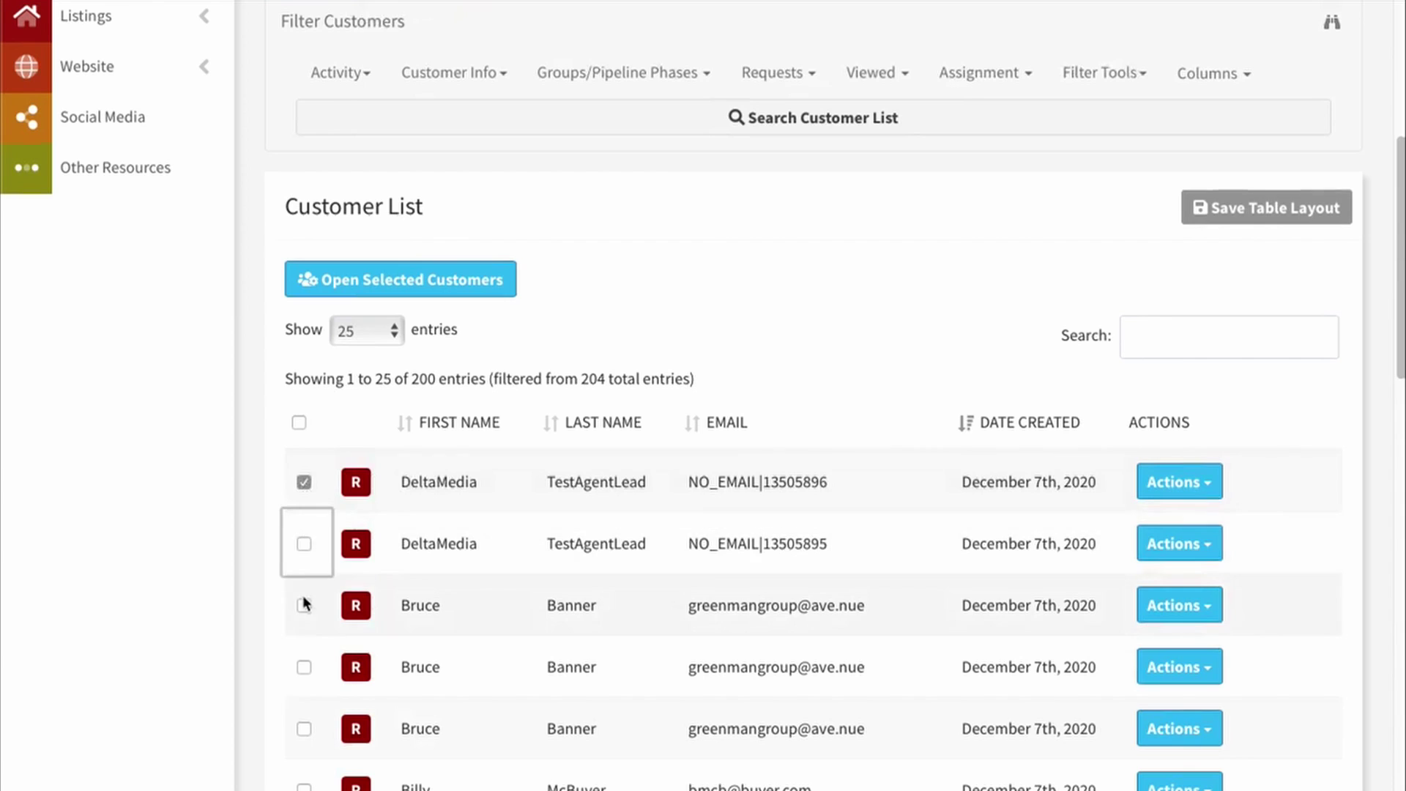
click(303, 543)
click(303, 608)
click(303, 667)
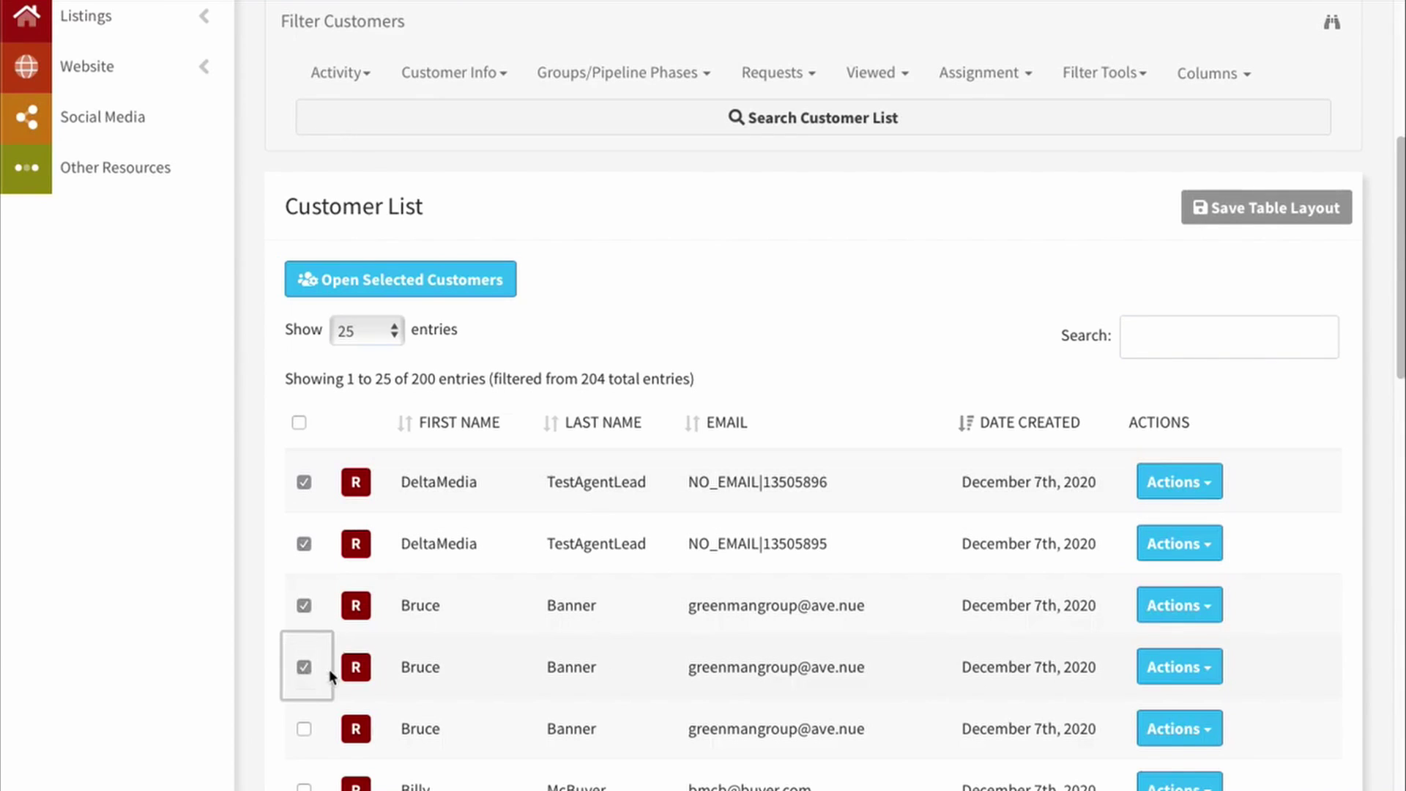
click(301, 723)
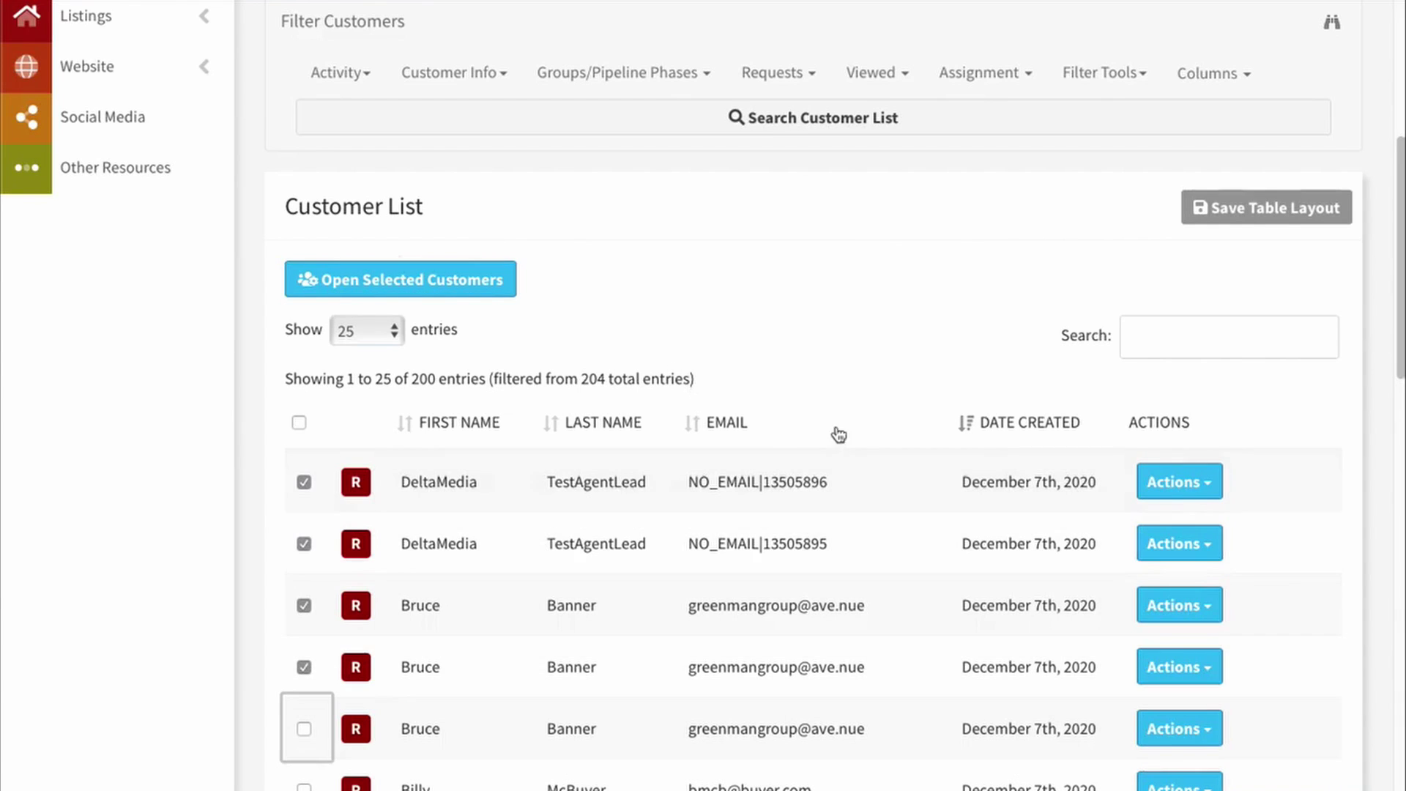
Step: Clear the individual selection of the first four customers
click(298, 485)
click(304, 543)
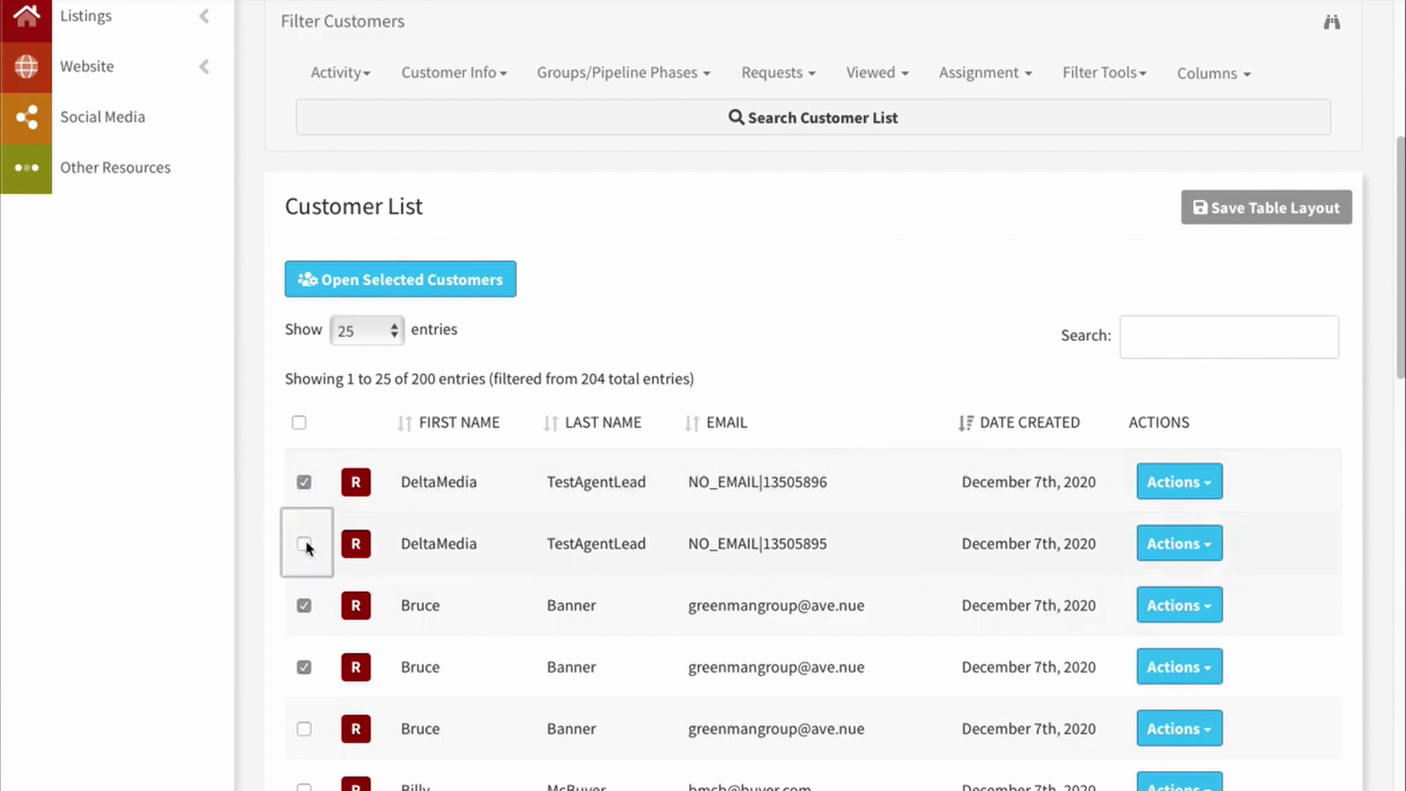
click(304, 604)
click(304, 666)
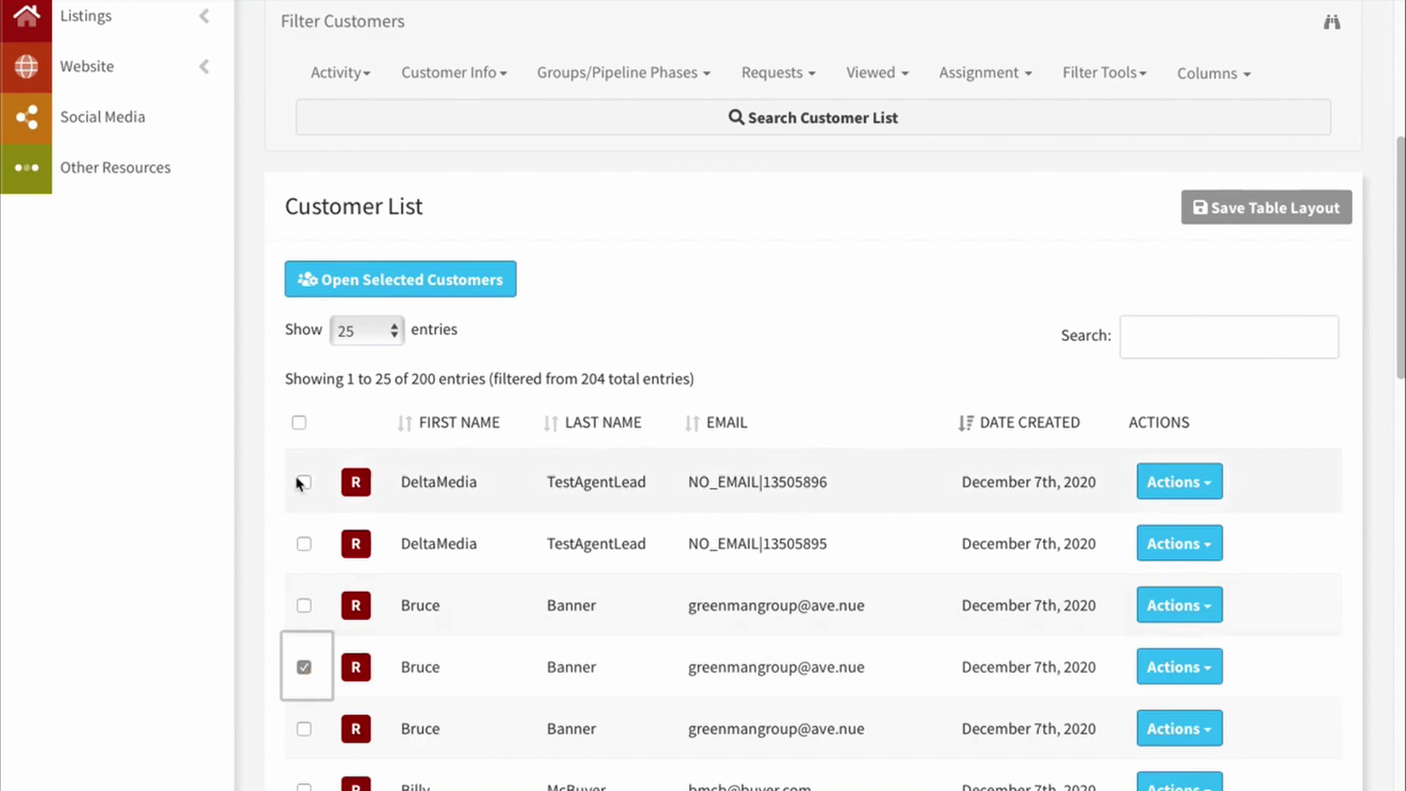
Step: Select all customers across the entire list and open the selected customers for bulk management
click(298, 423)
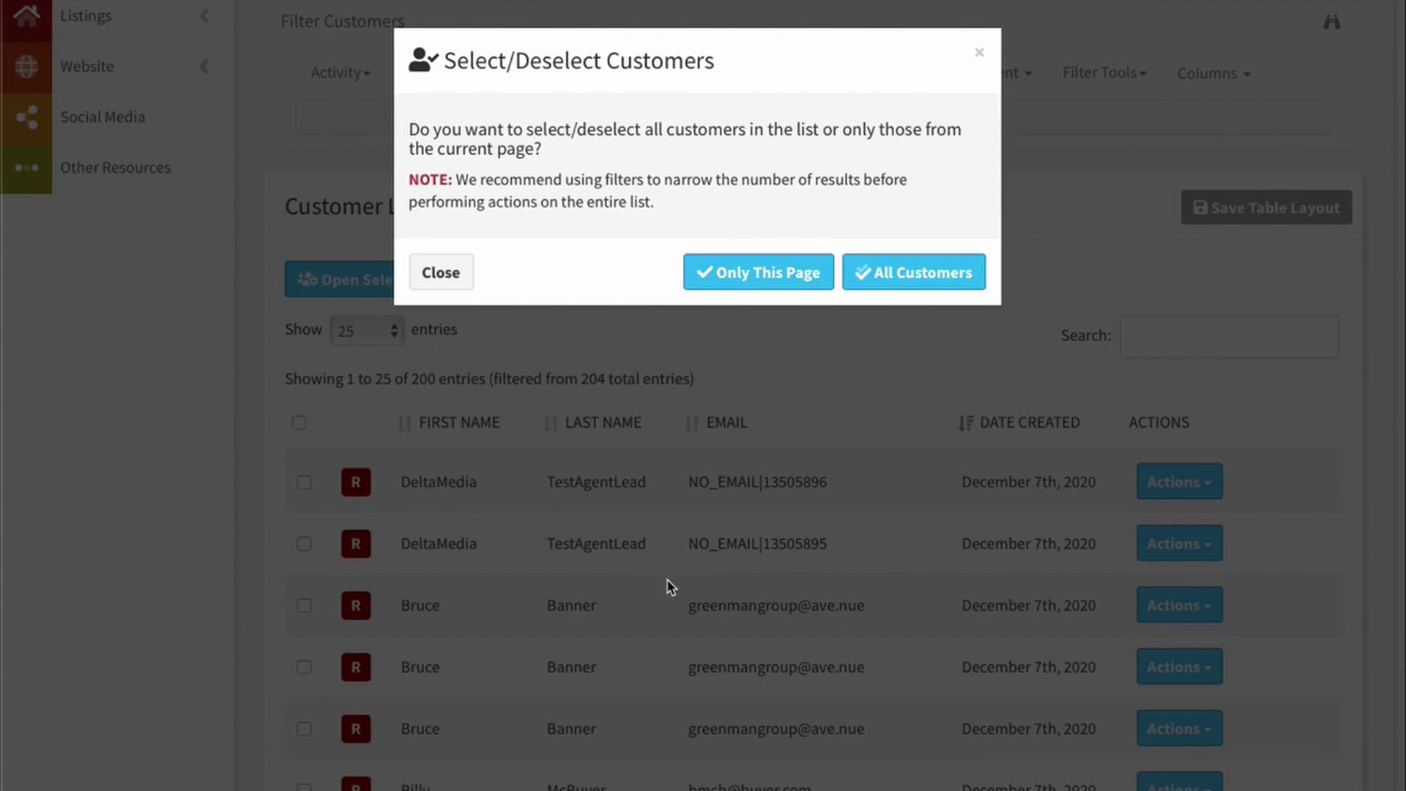
click(902, 271)
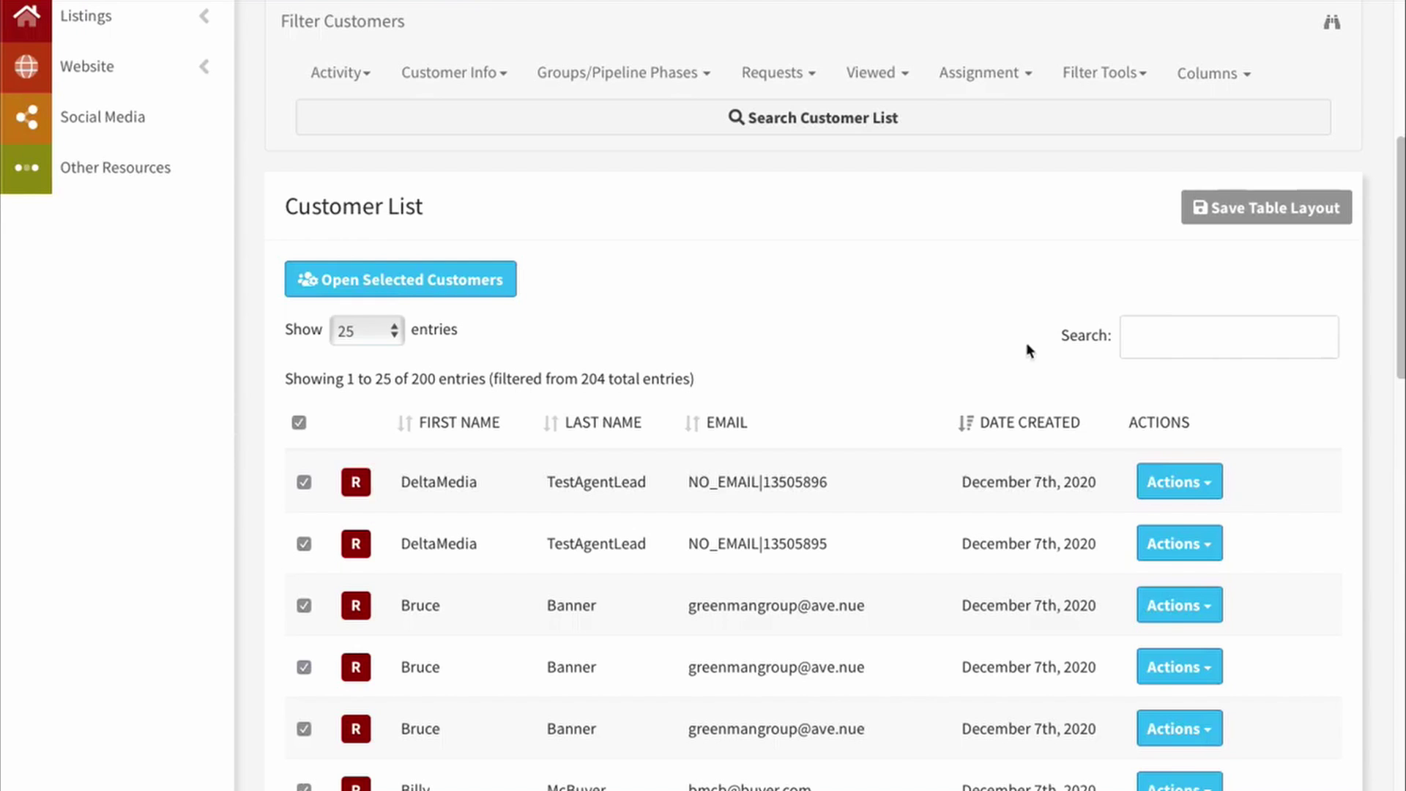
scroll(513, 556, down, 20)
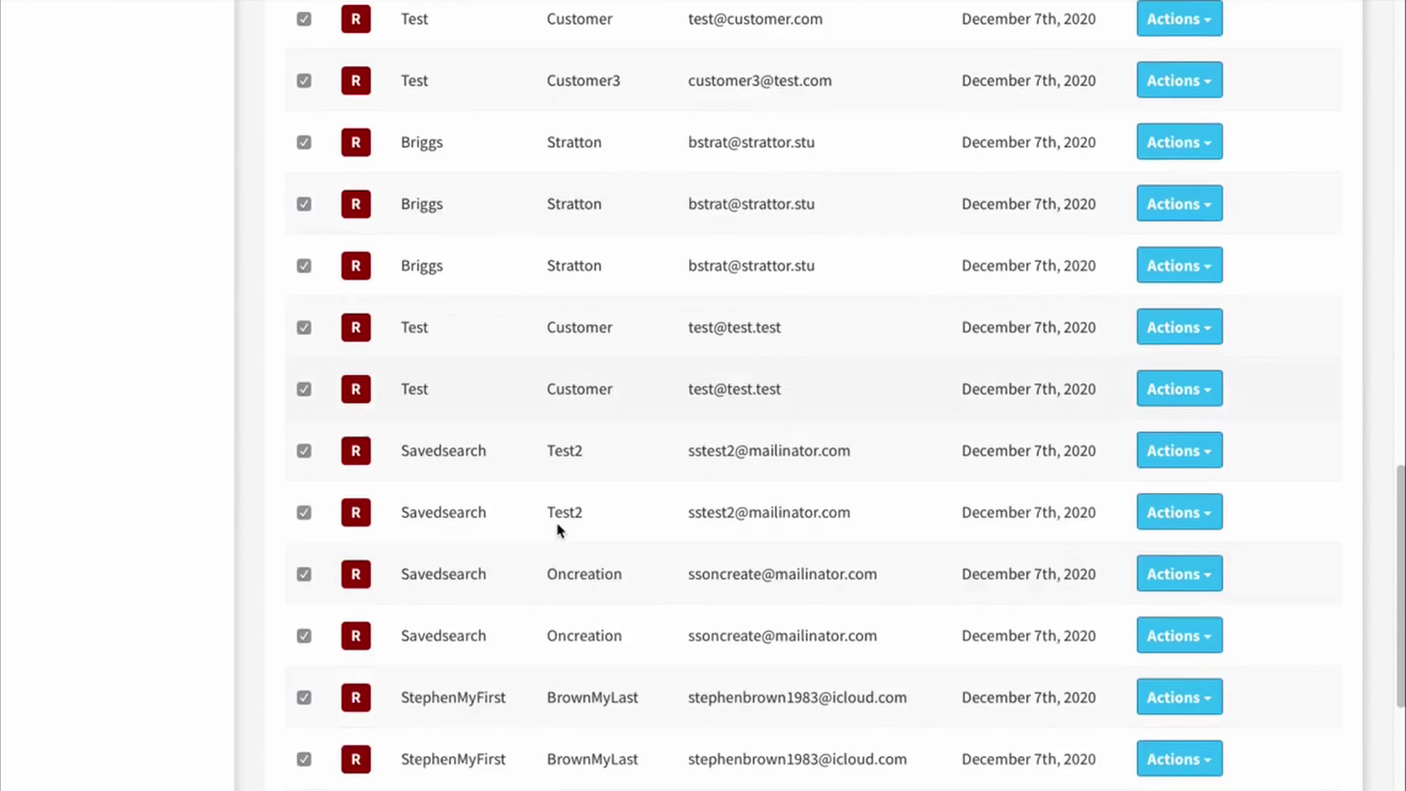
scroll(414, 550, up, 20)
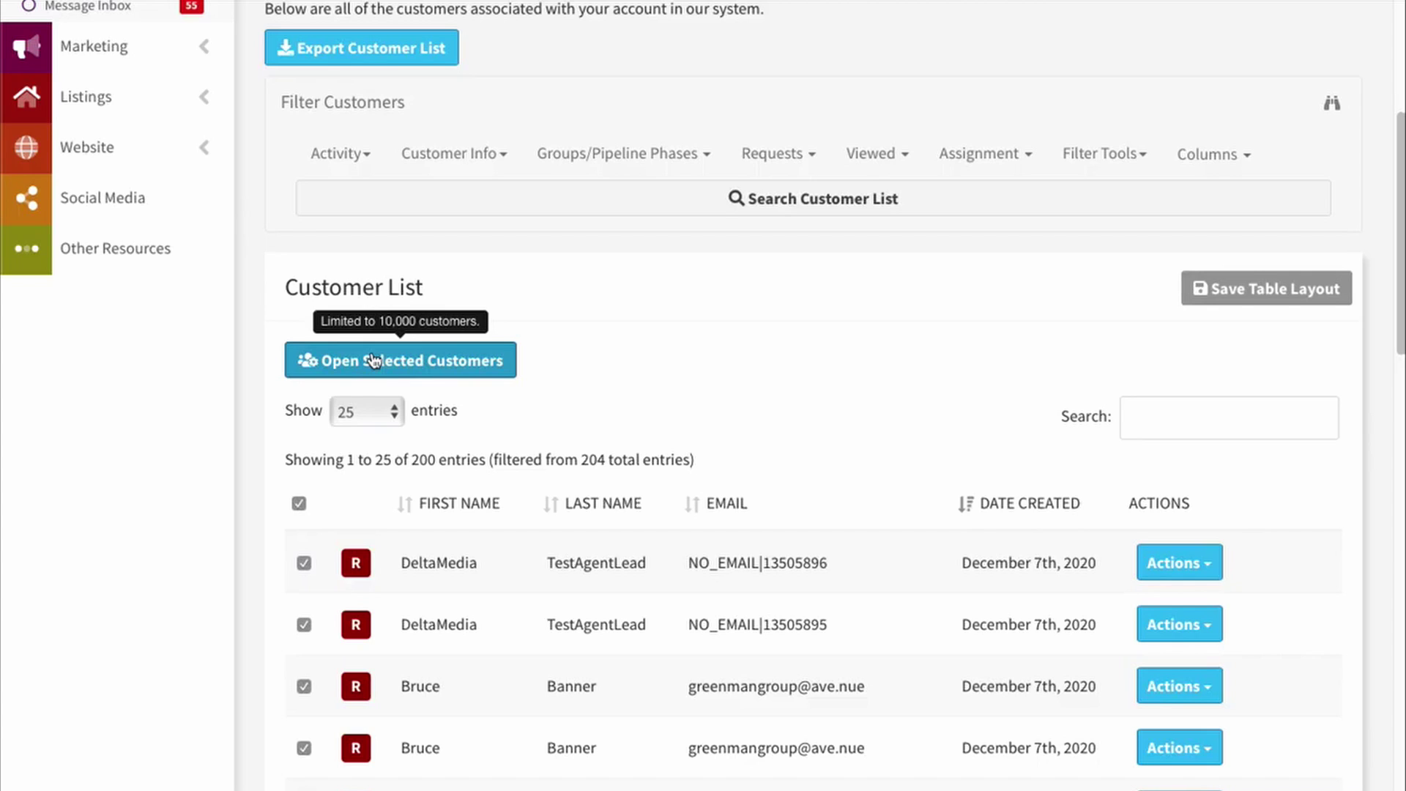
click(378, 361)
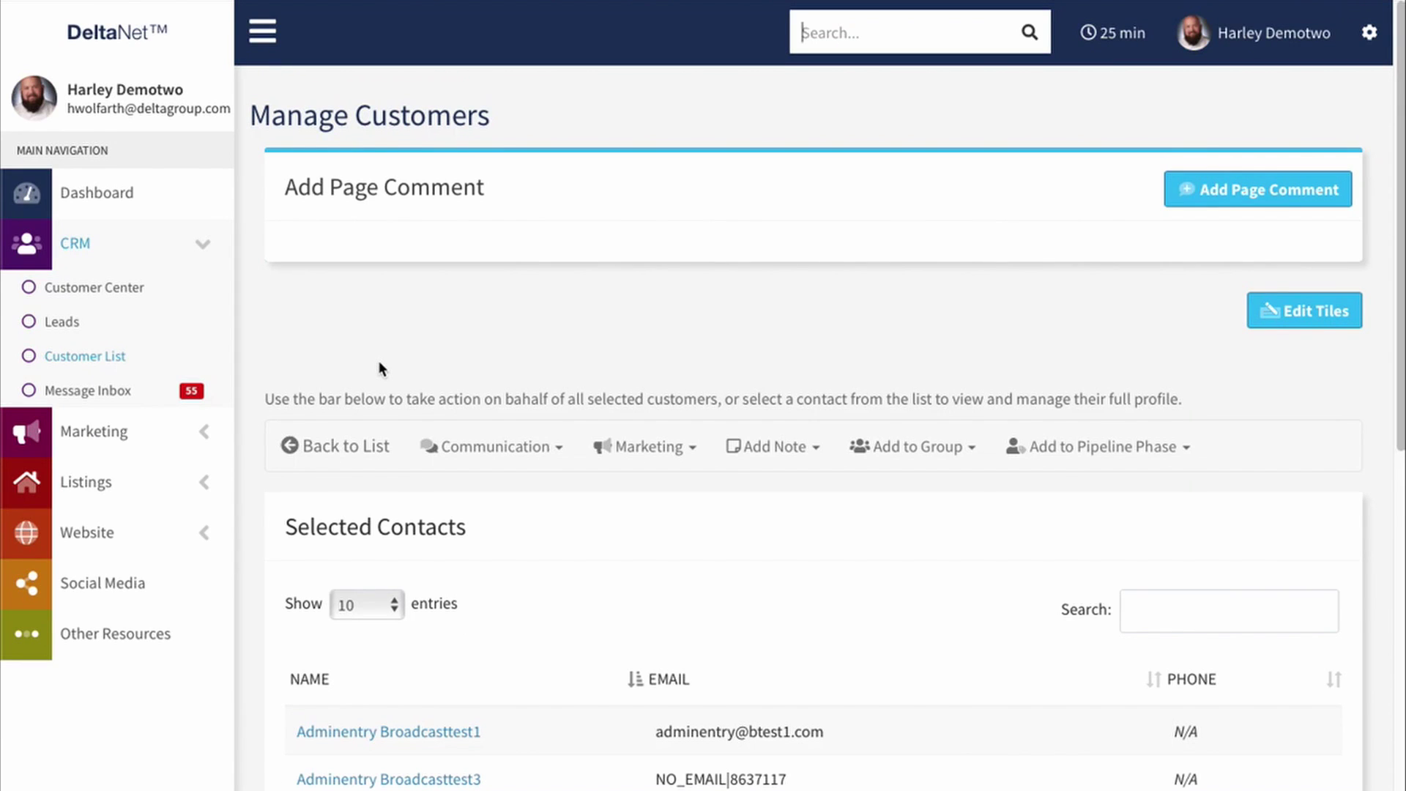
Step: Review the Manage Customers page and view the customer profiles of the first and fourth selected contacts
scroll(649, 479, down, 2)
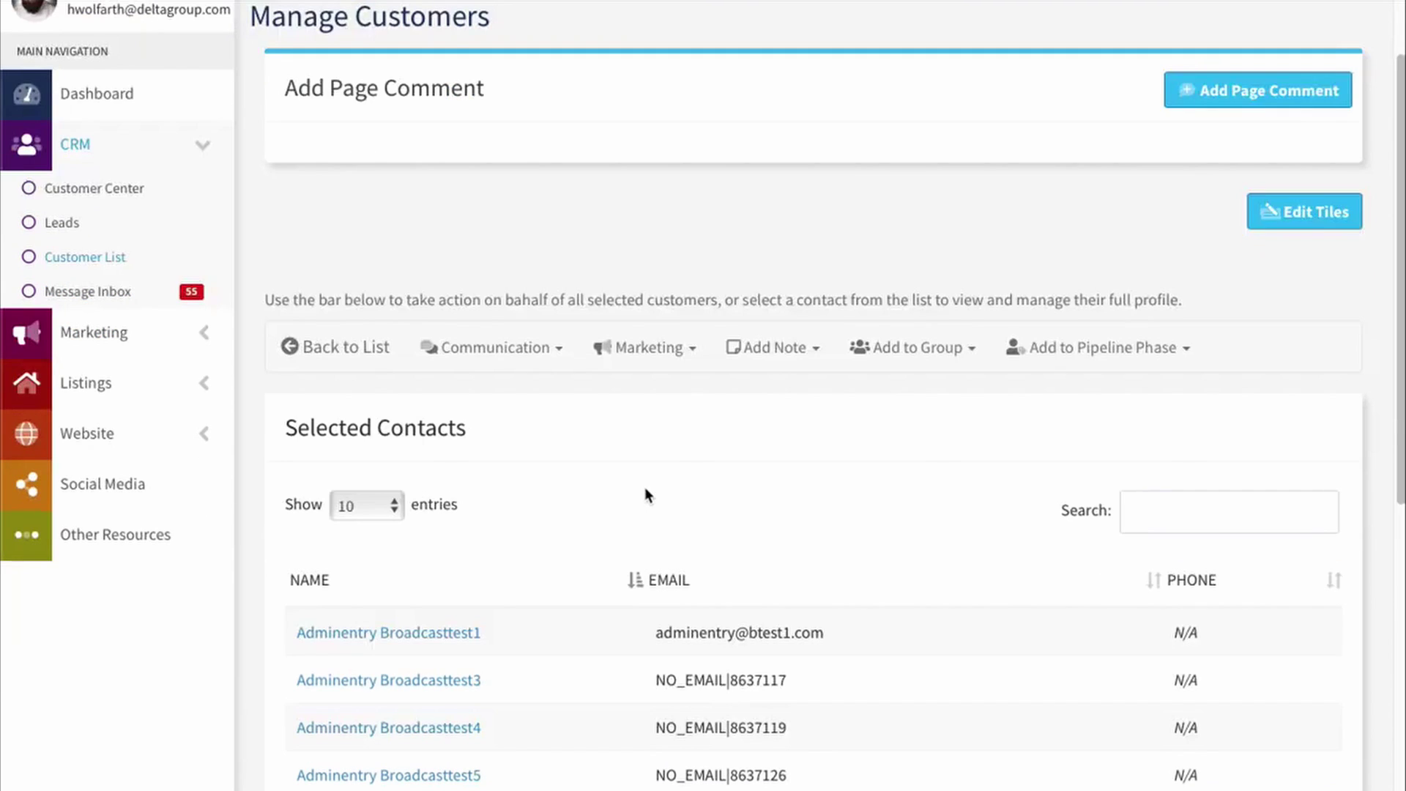
scroll(646, 492, down, 5)
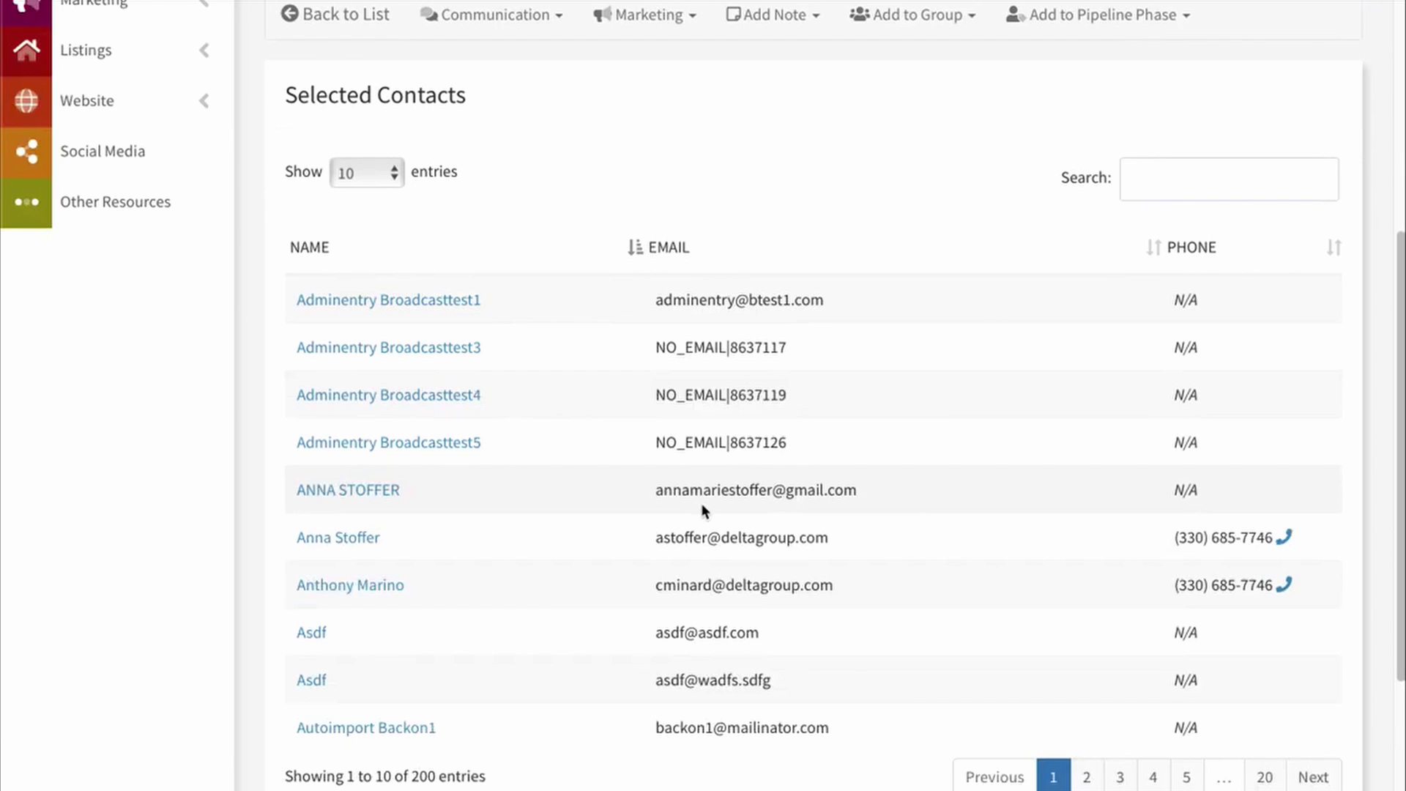
scroll(708, 533, up, 6)
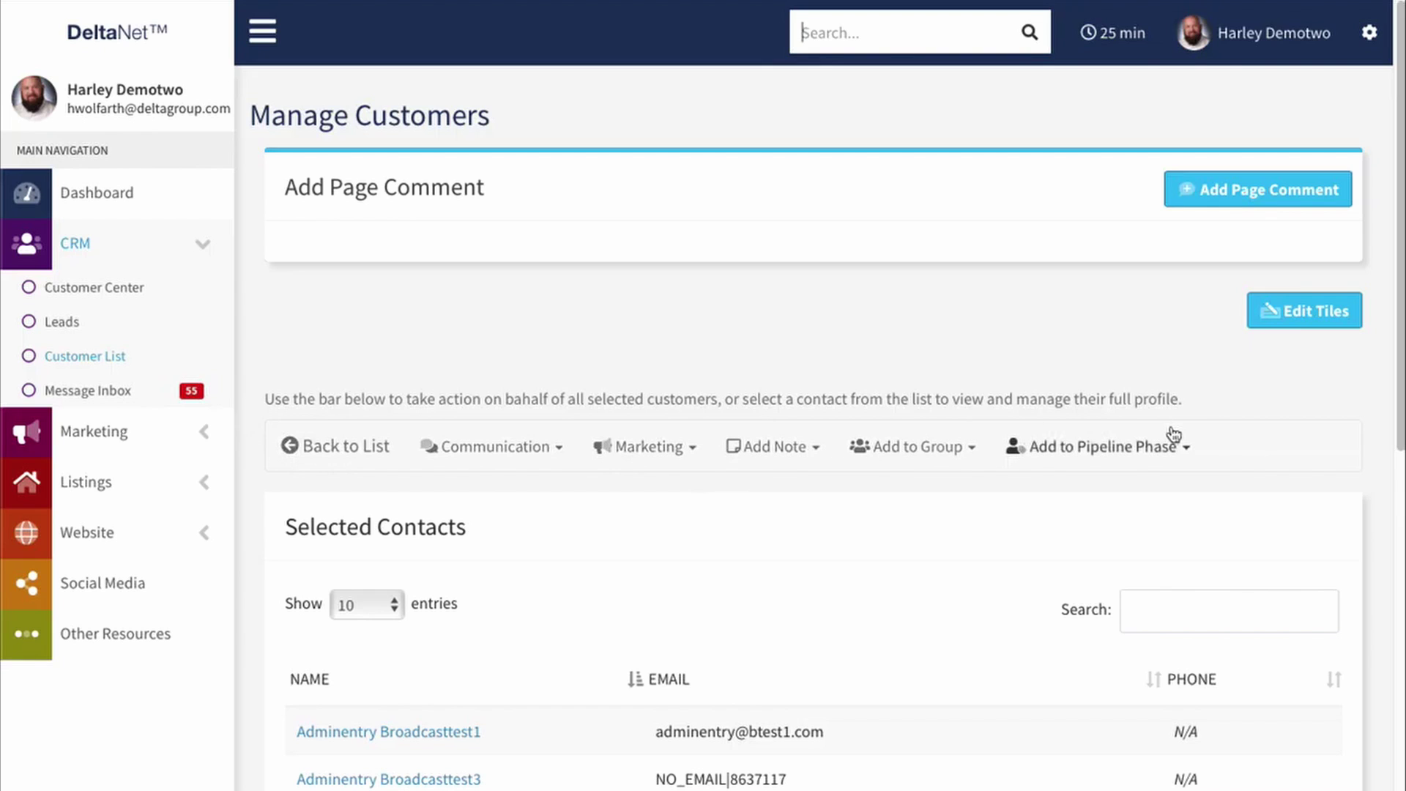
scroll(828, 622, down, 5)
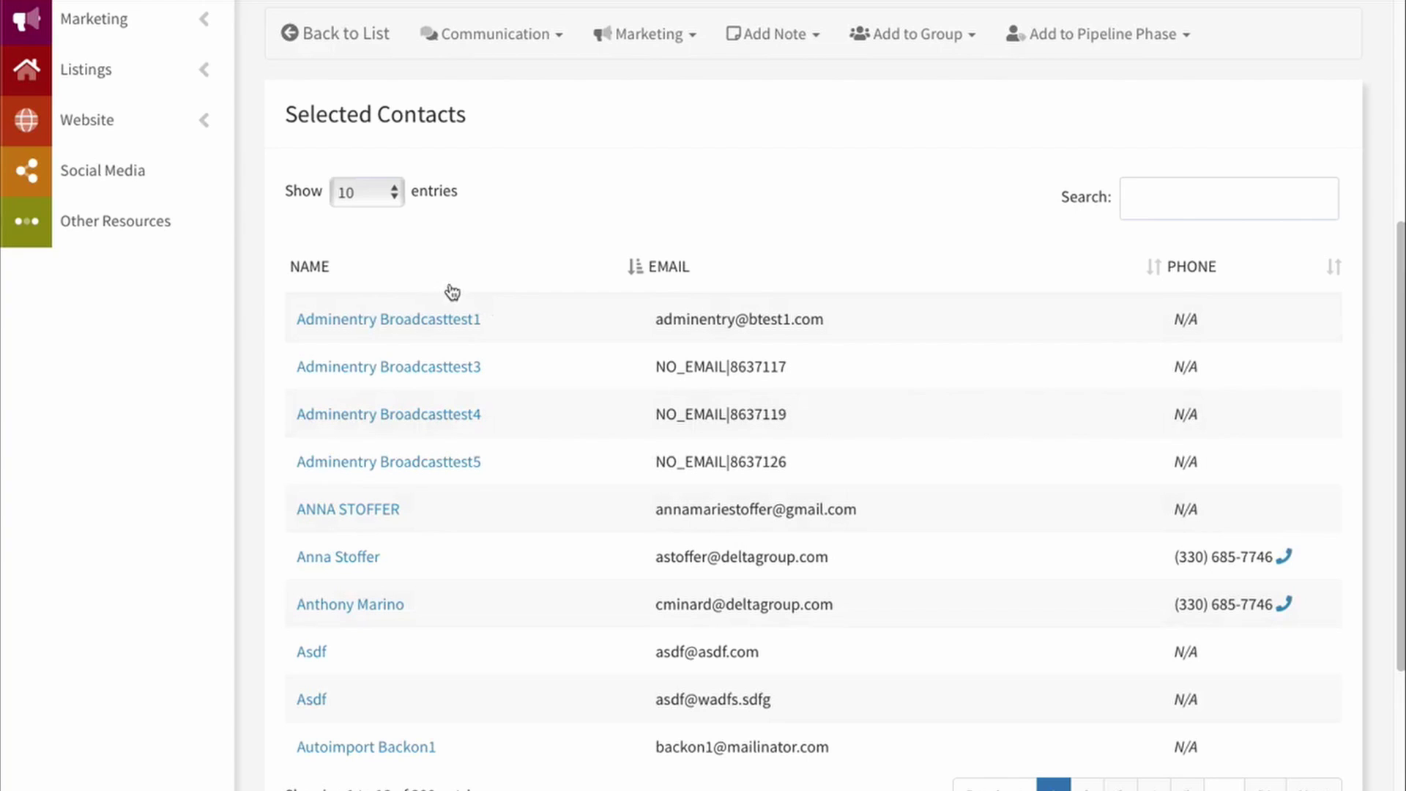
click(420, 313)
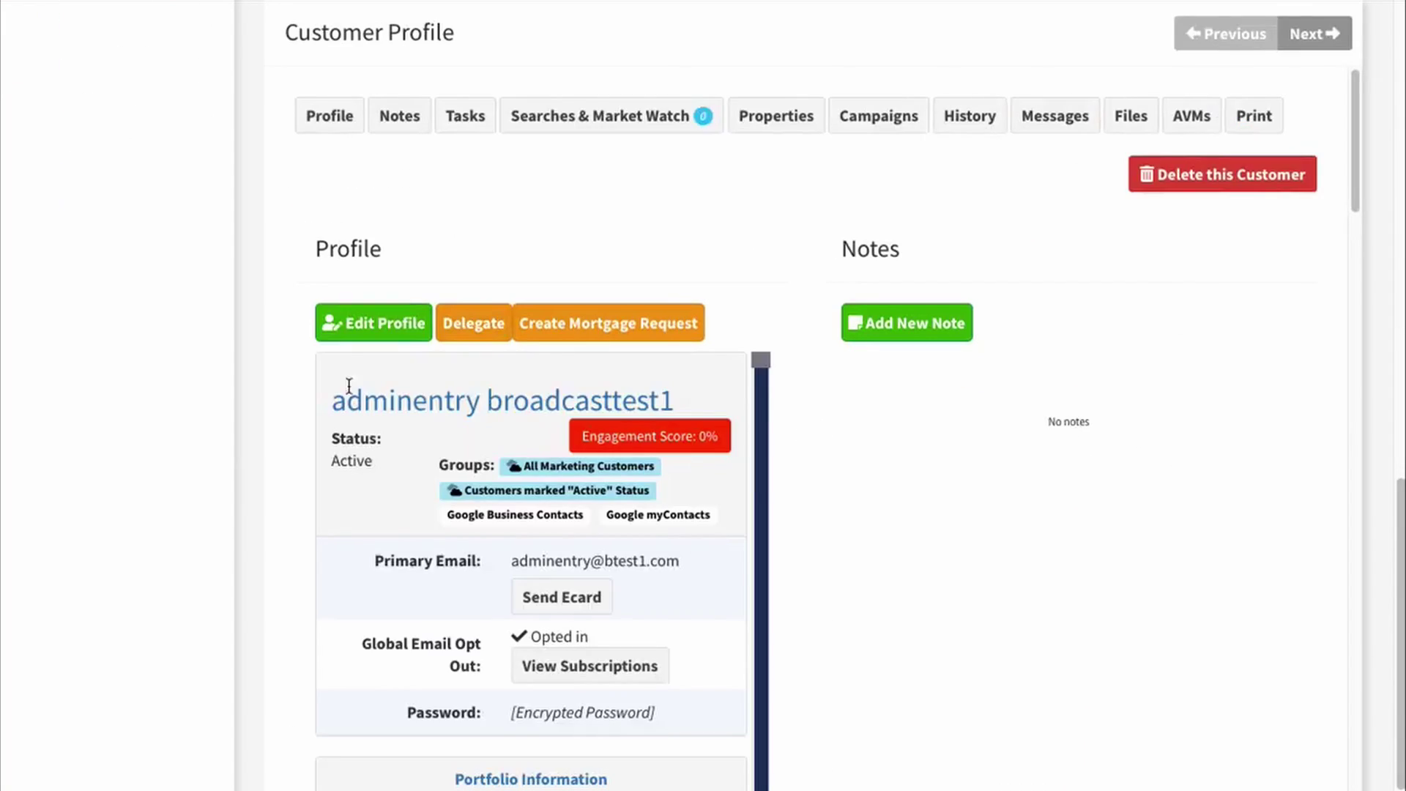
scroll(366, 293, up, 10)
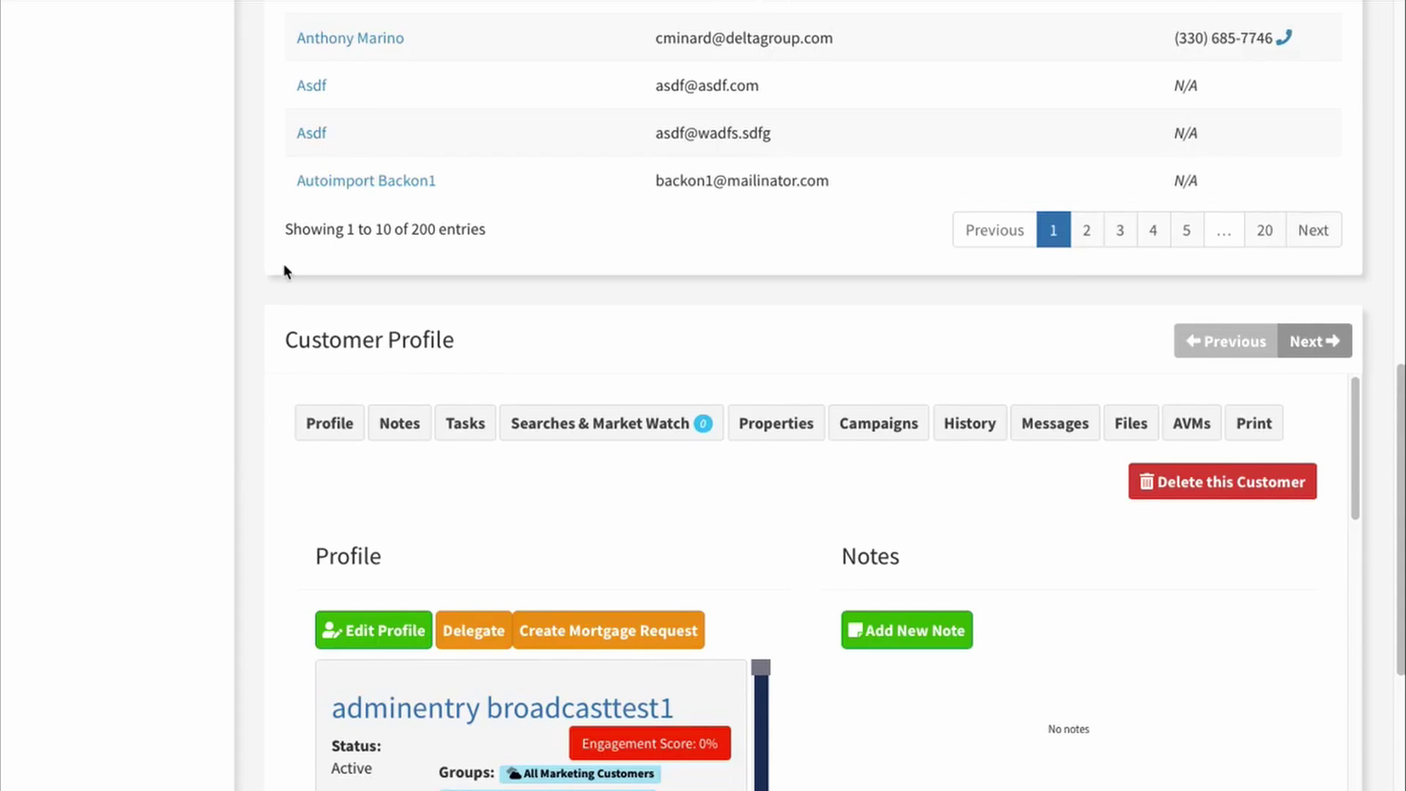
click(344, 308)
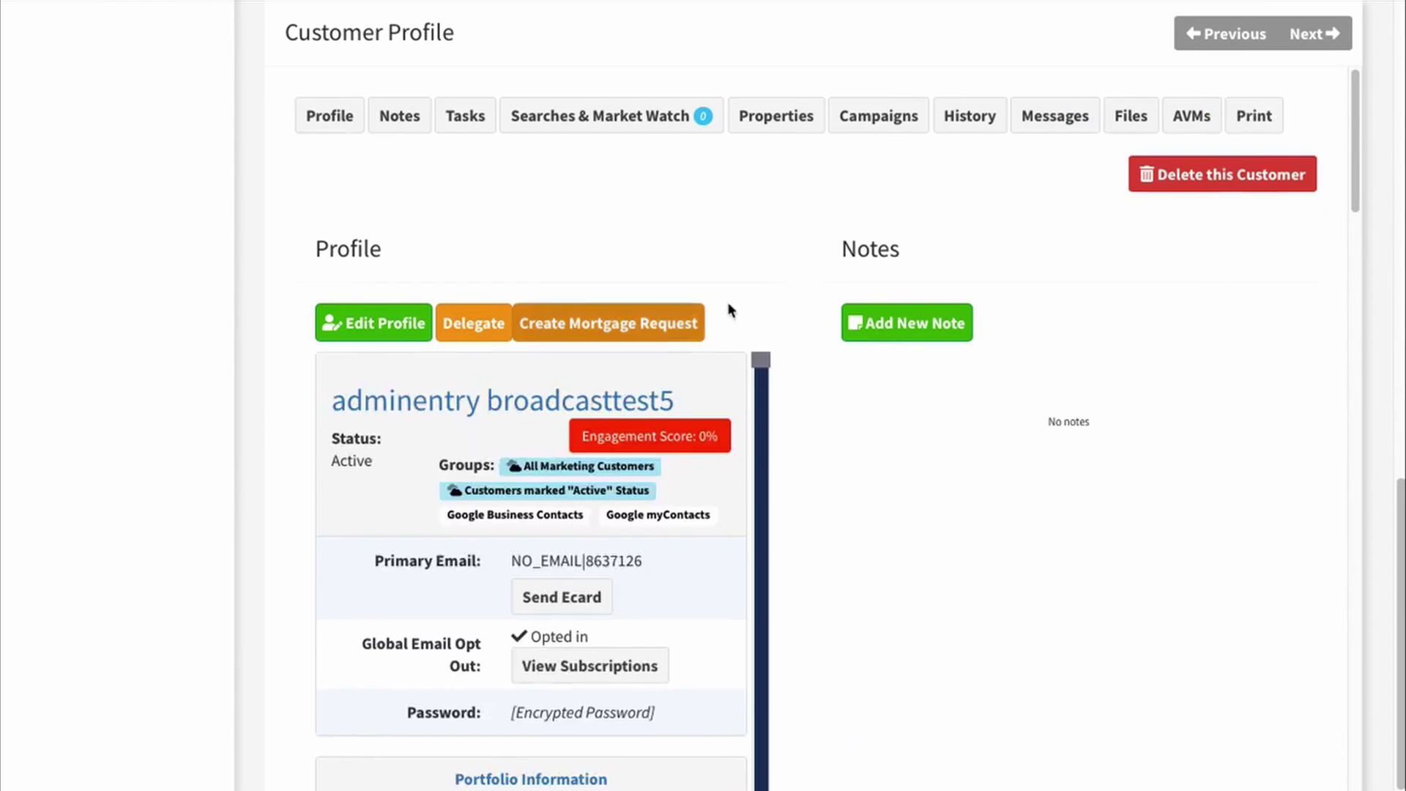
Step: Search the selected contacts by the first letters of a customer's first name
scroll(262, 454, up, 10)
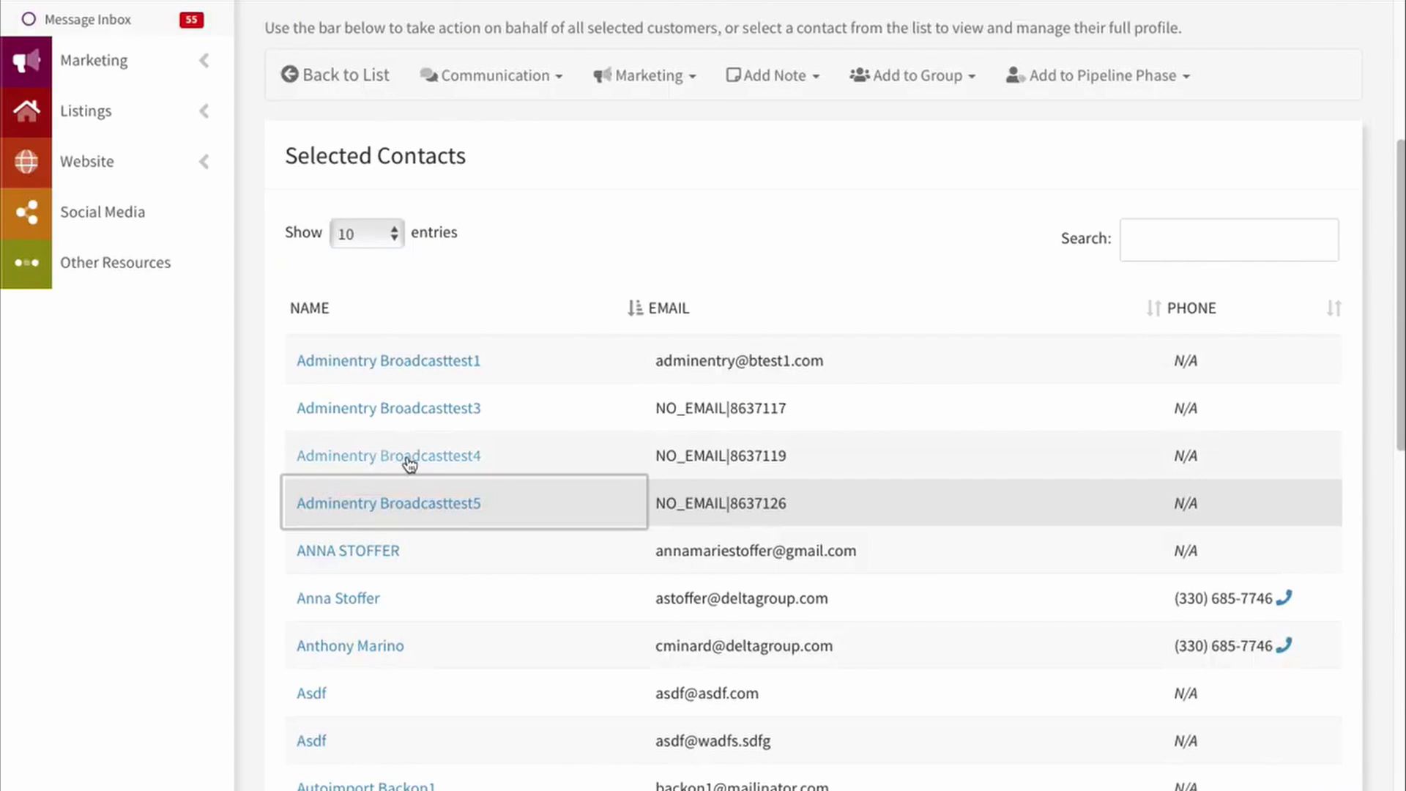
click(1146, 252)
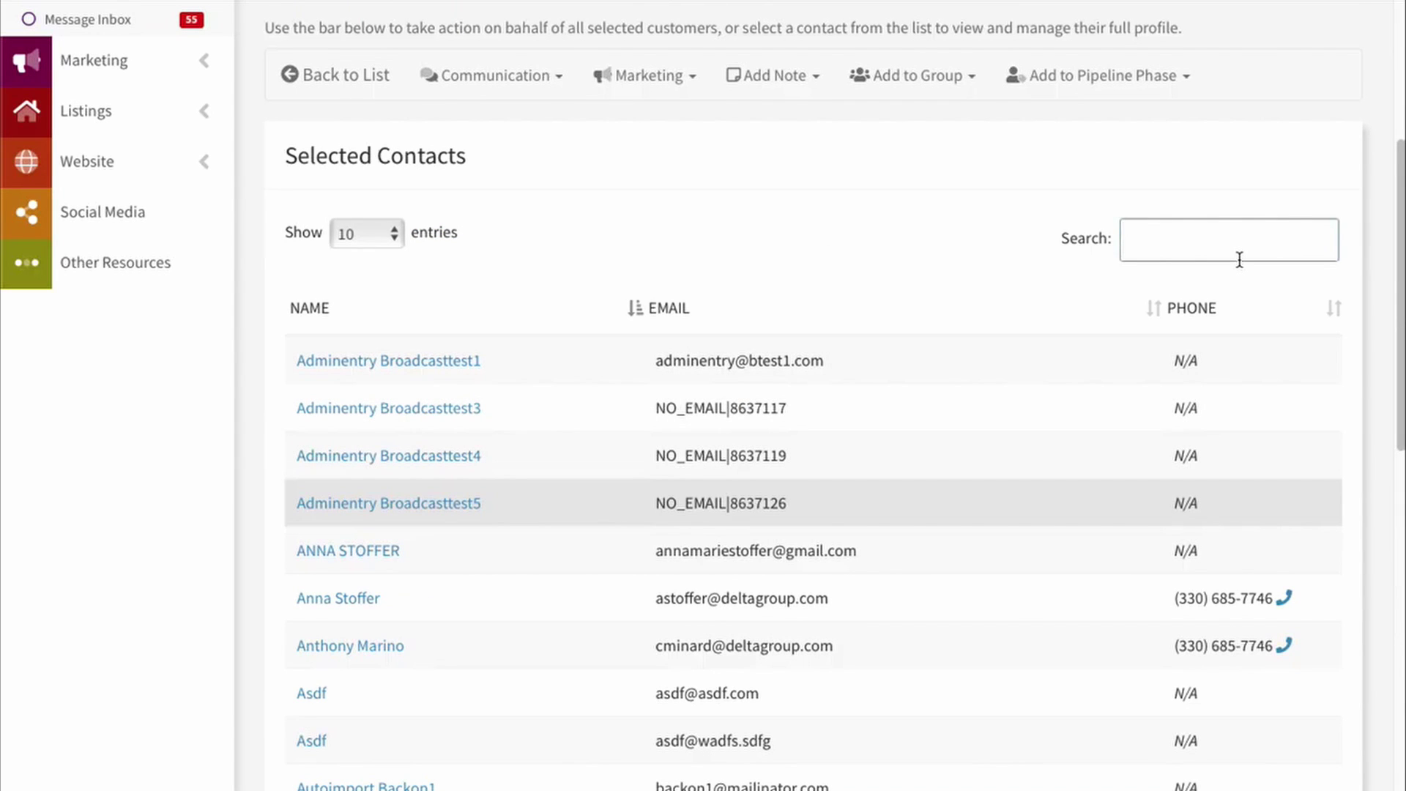
text(susa)
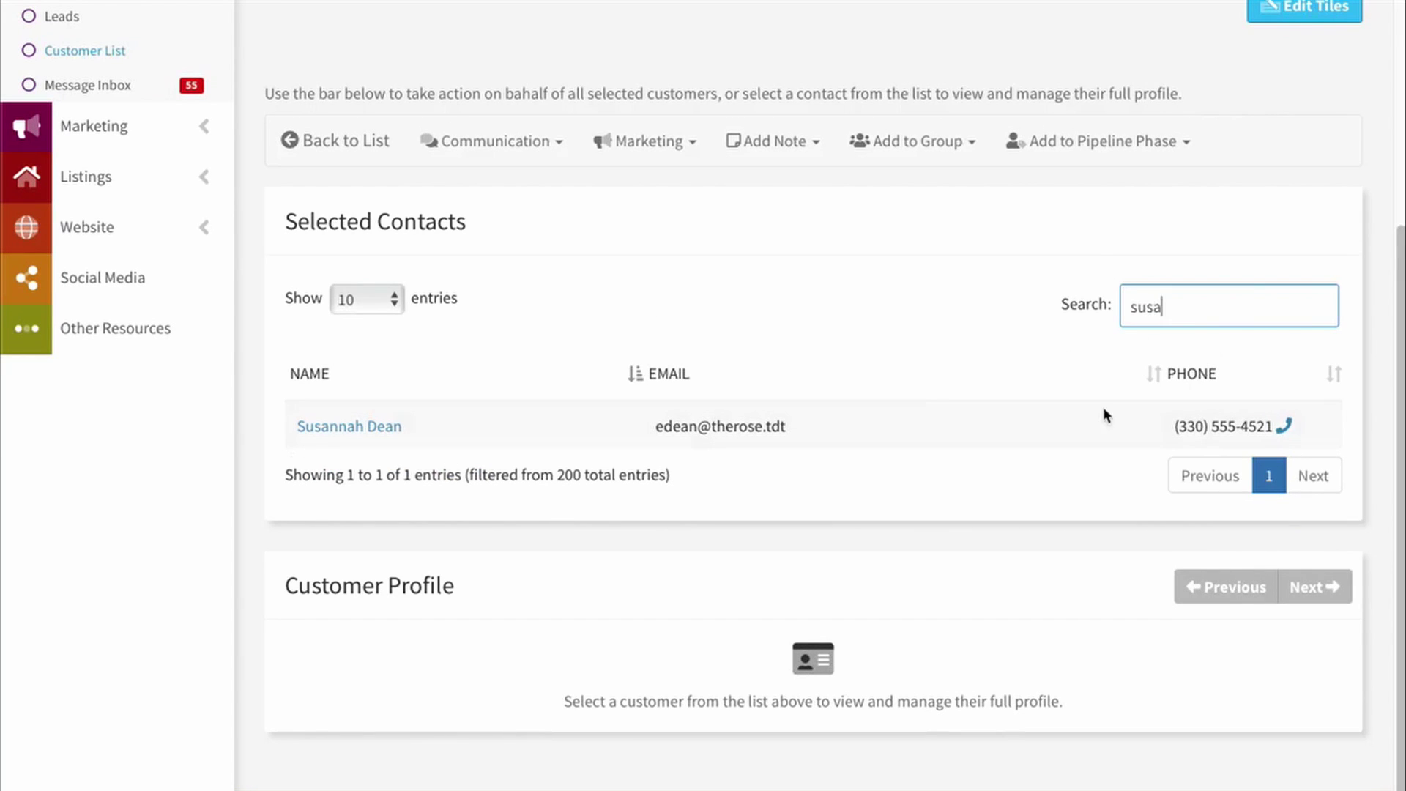
Step: View the profile of the customer found by the search, and clear the search of the selected contacts
click(349, 426)
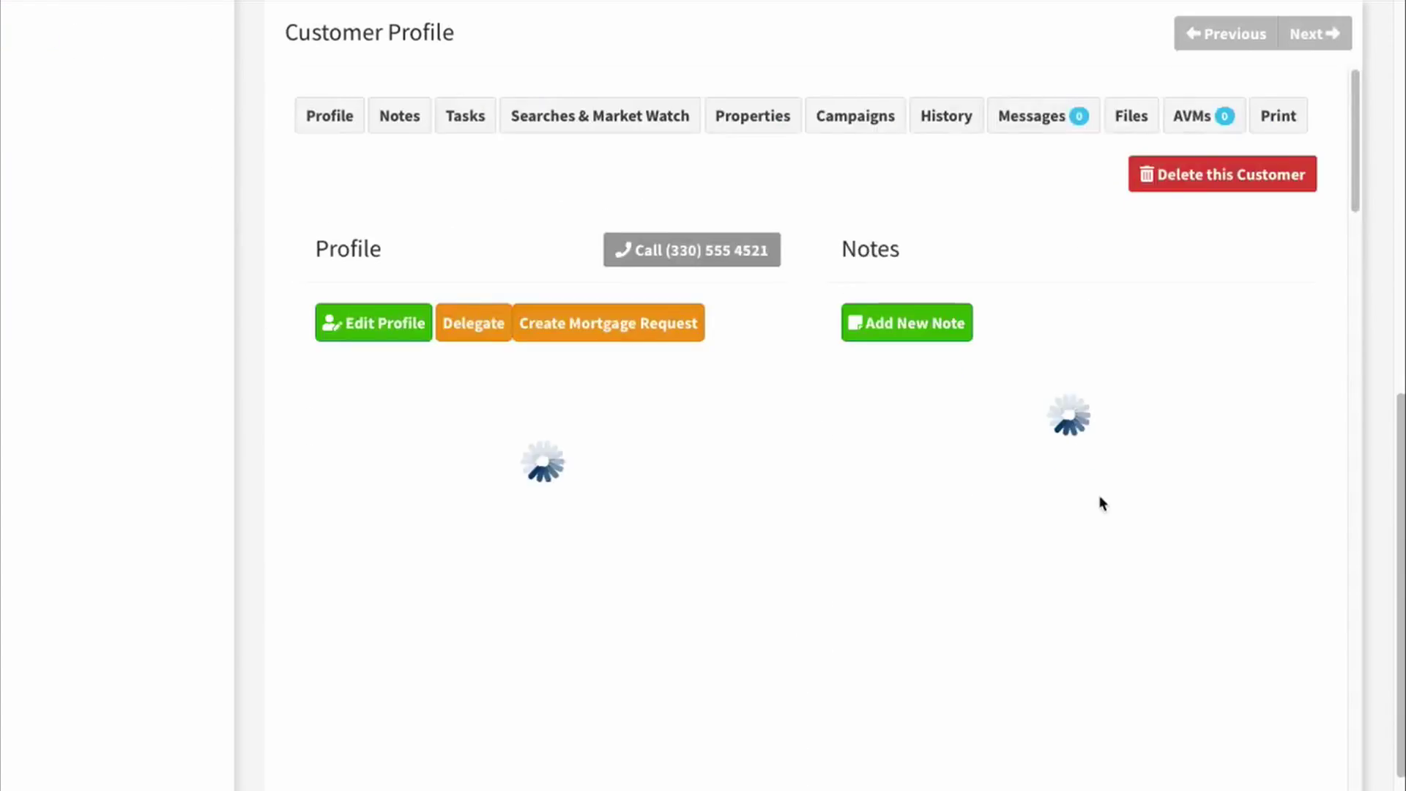
scroll(1168, 531, up, 5)
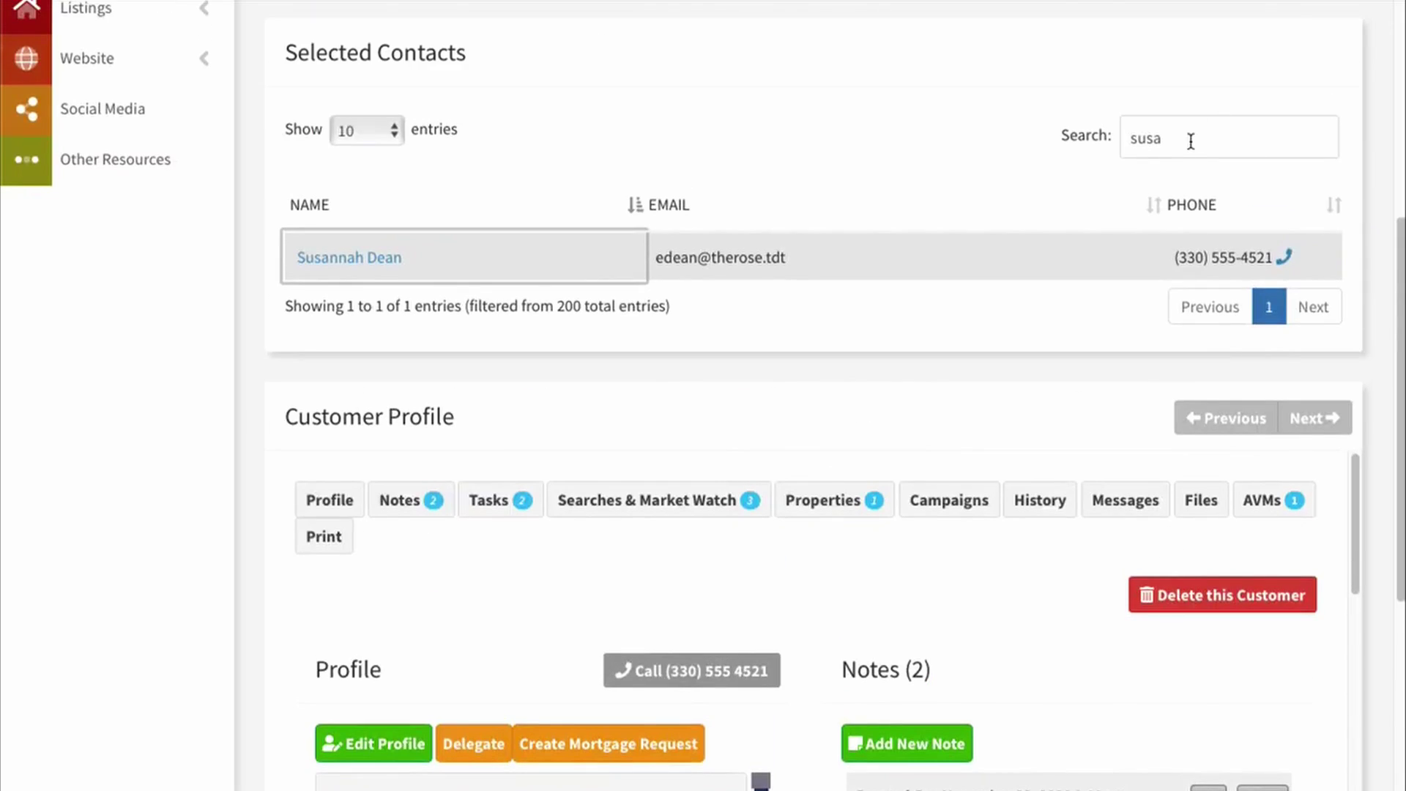
drag(1191, 141, 1122, 157)
key(BackSpace)
scroll(495, 314, up, 2)
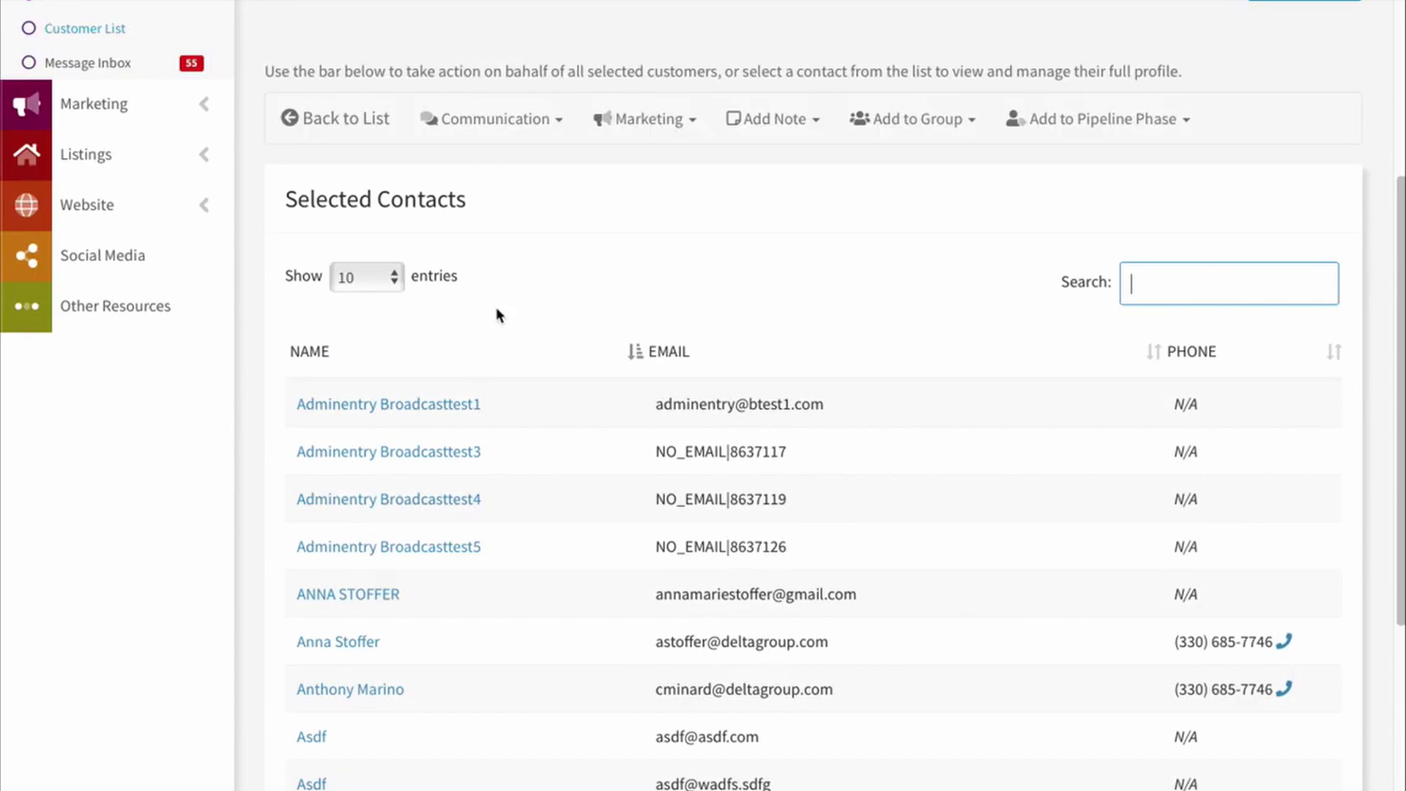
Step: Open the profile of the first selected contact and advance through the customer profiles to the third contact
click(446, 400)
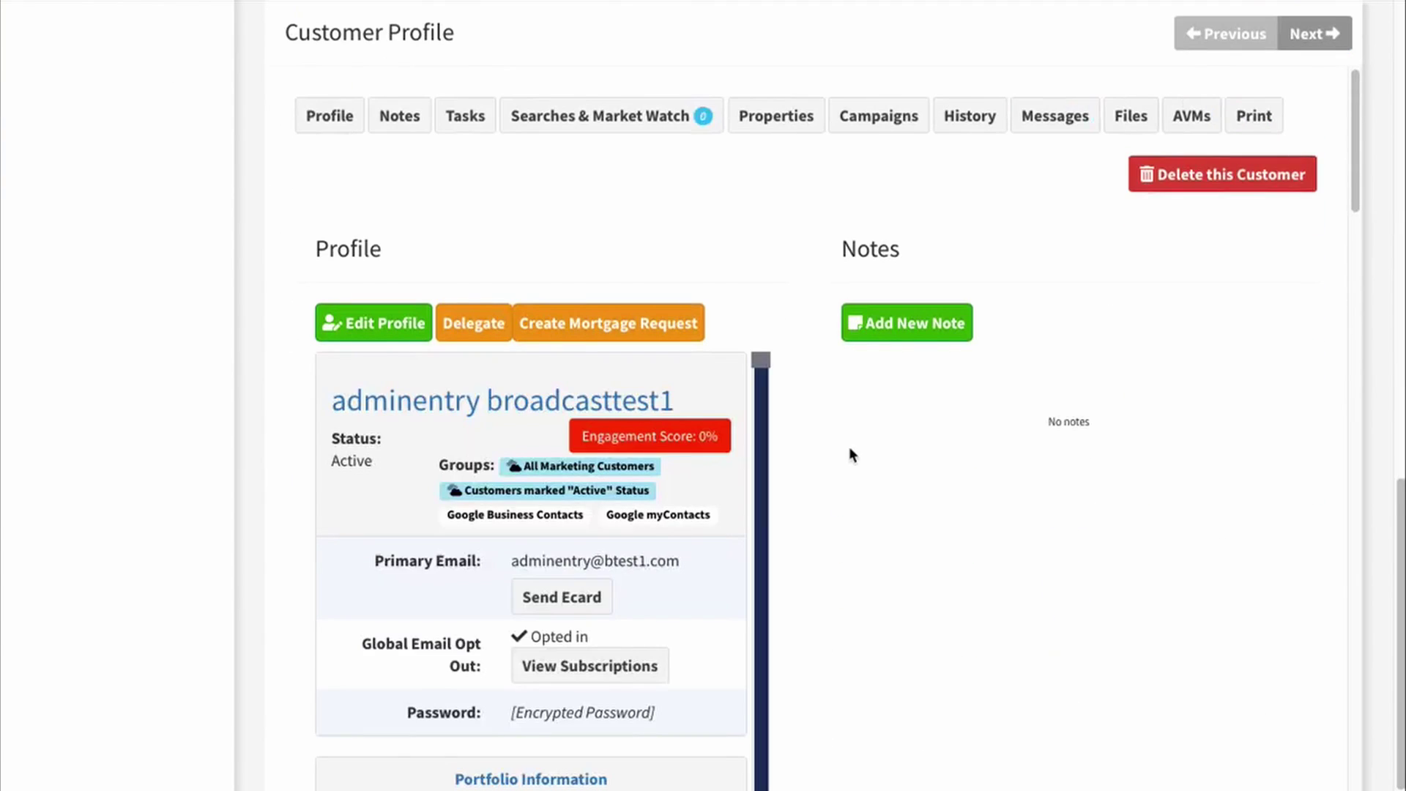
click(1313, 45)
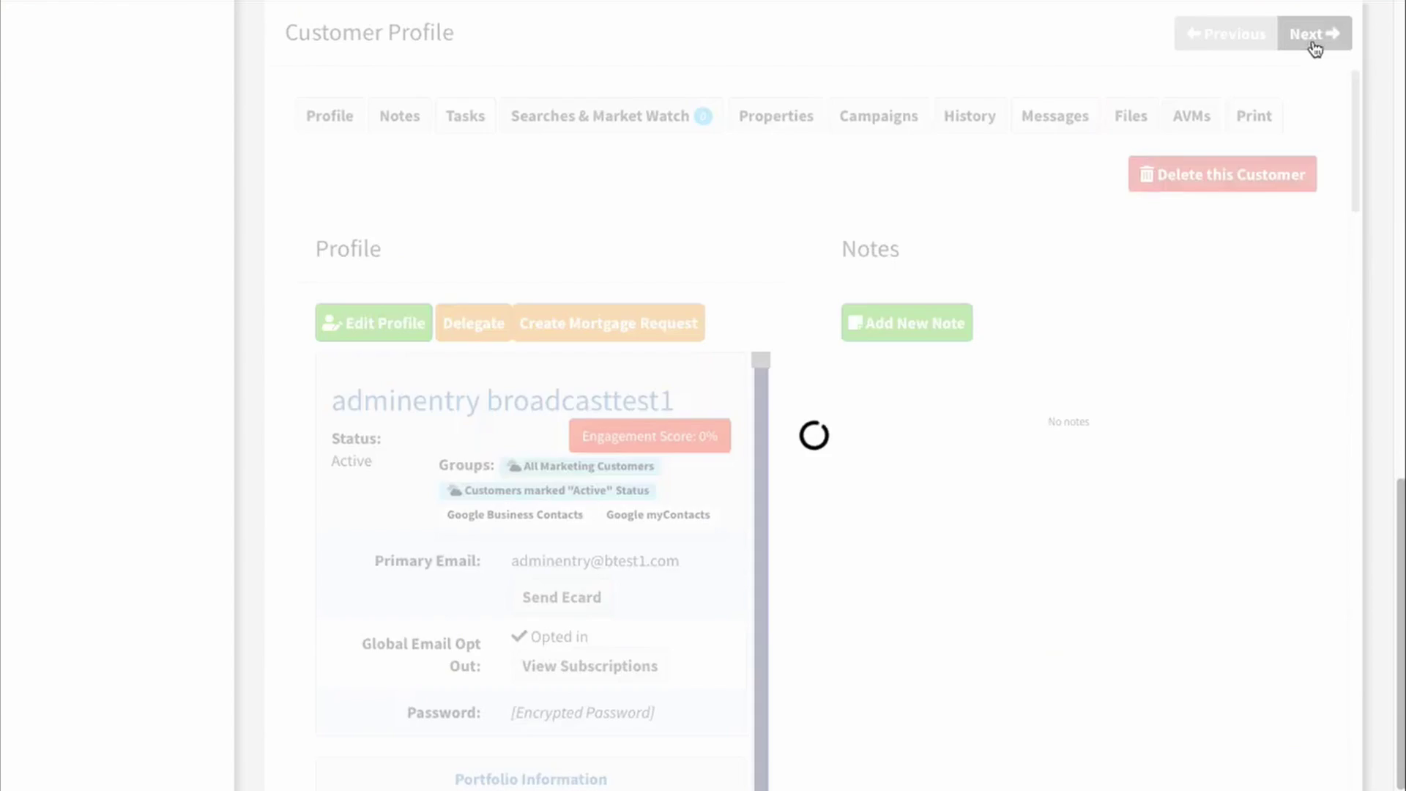
click(1314, 45)
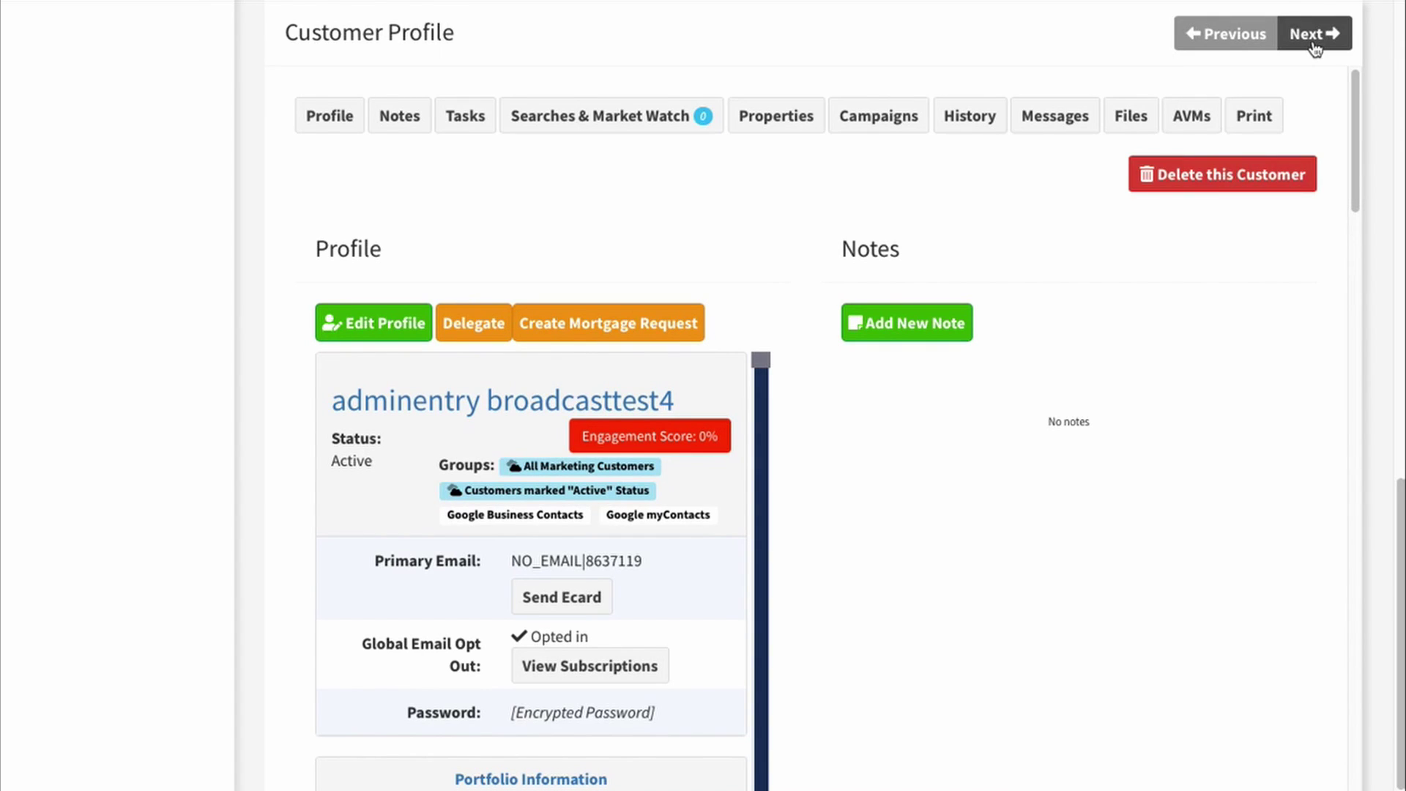
Step: Add a note reading "asdfasdf" with the category Call to the third contact's profile
scroll(743, 187, down, 3)
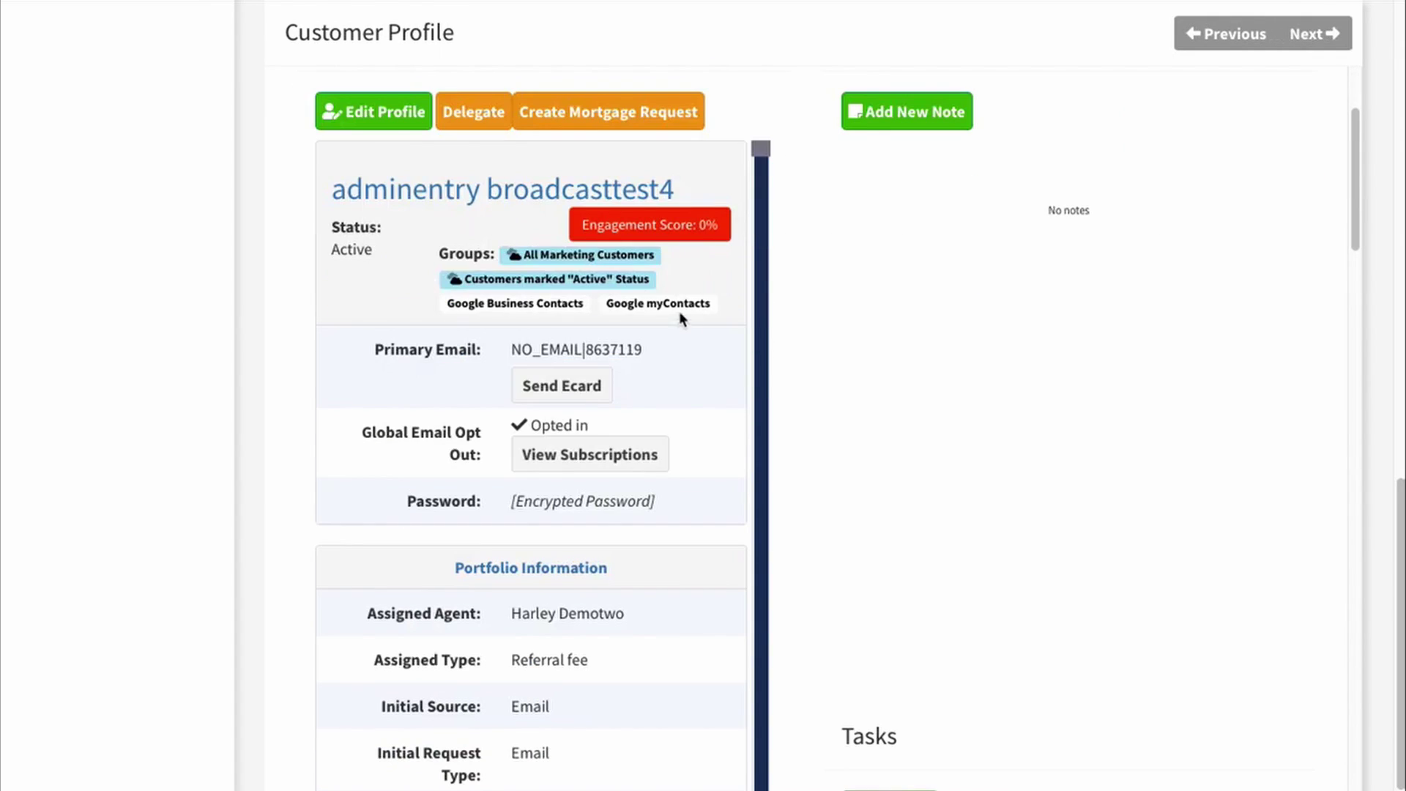
scroll(662, 267, down, 1)
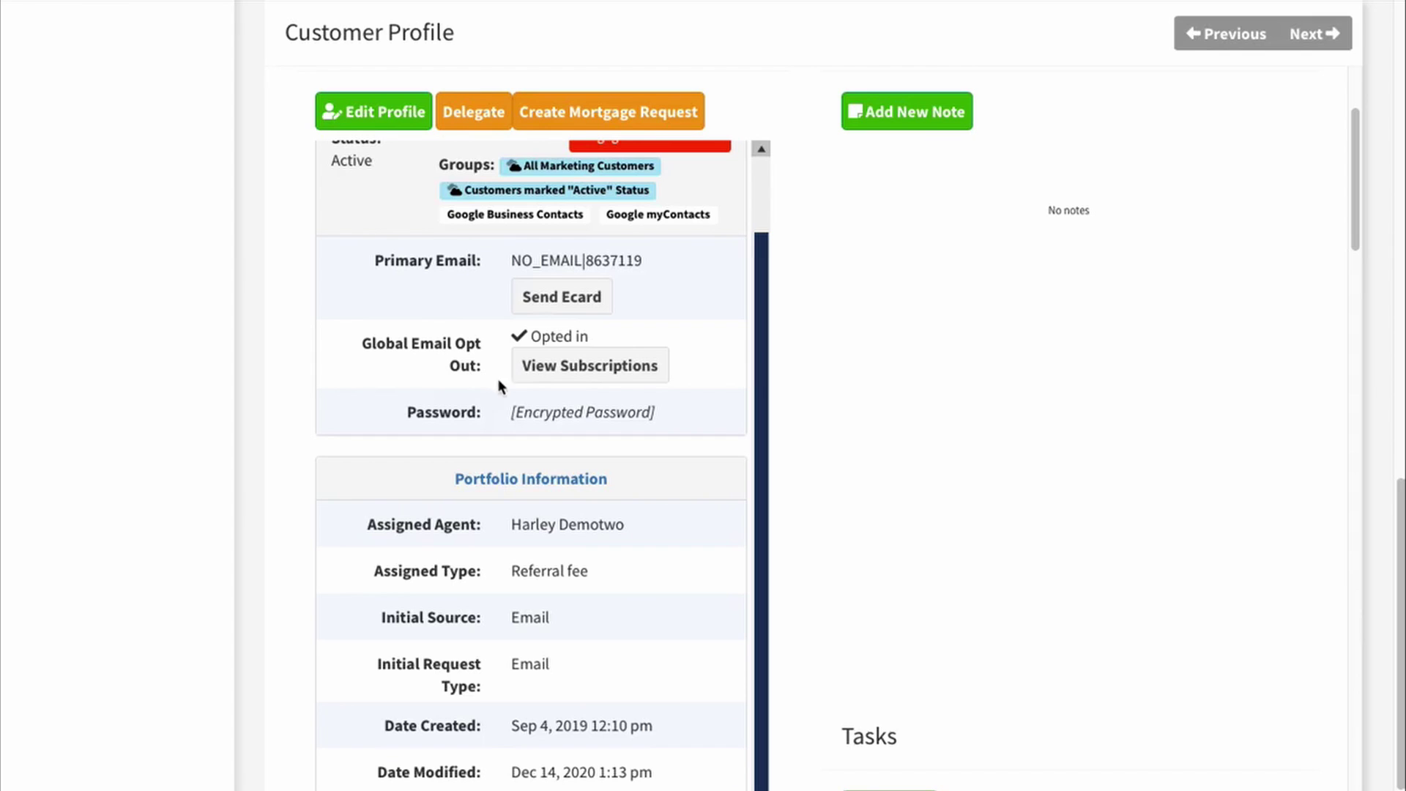
click(912, 109)
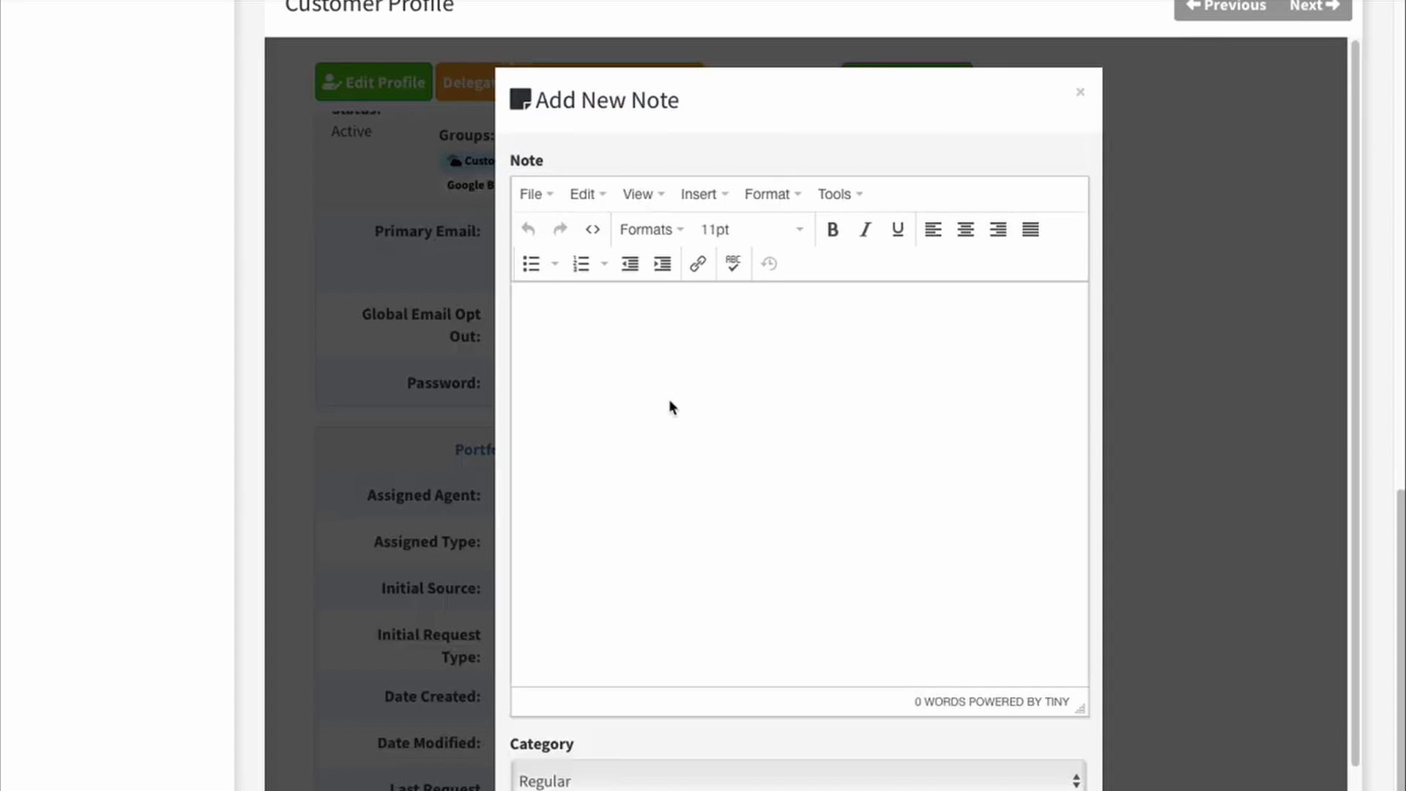
text(asdfasdf)
click(574, 781)
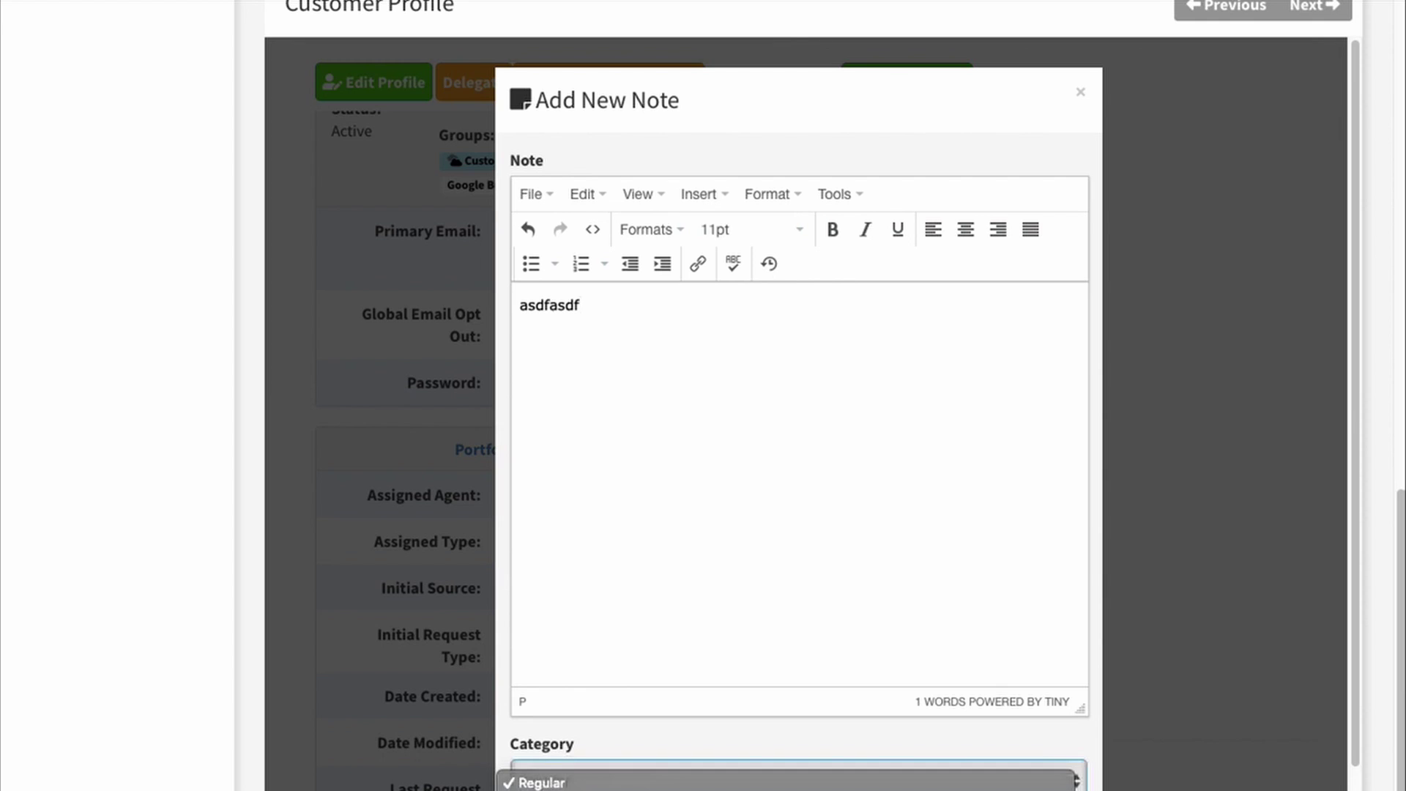
click(549, 787)
scroll(549, 693, down, 3)
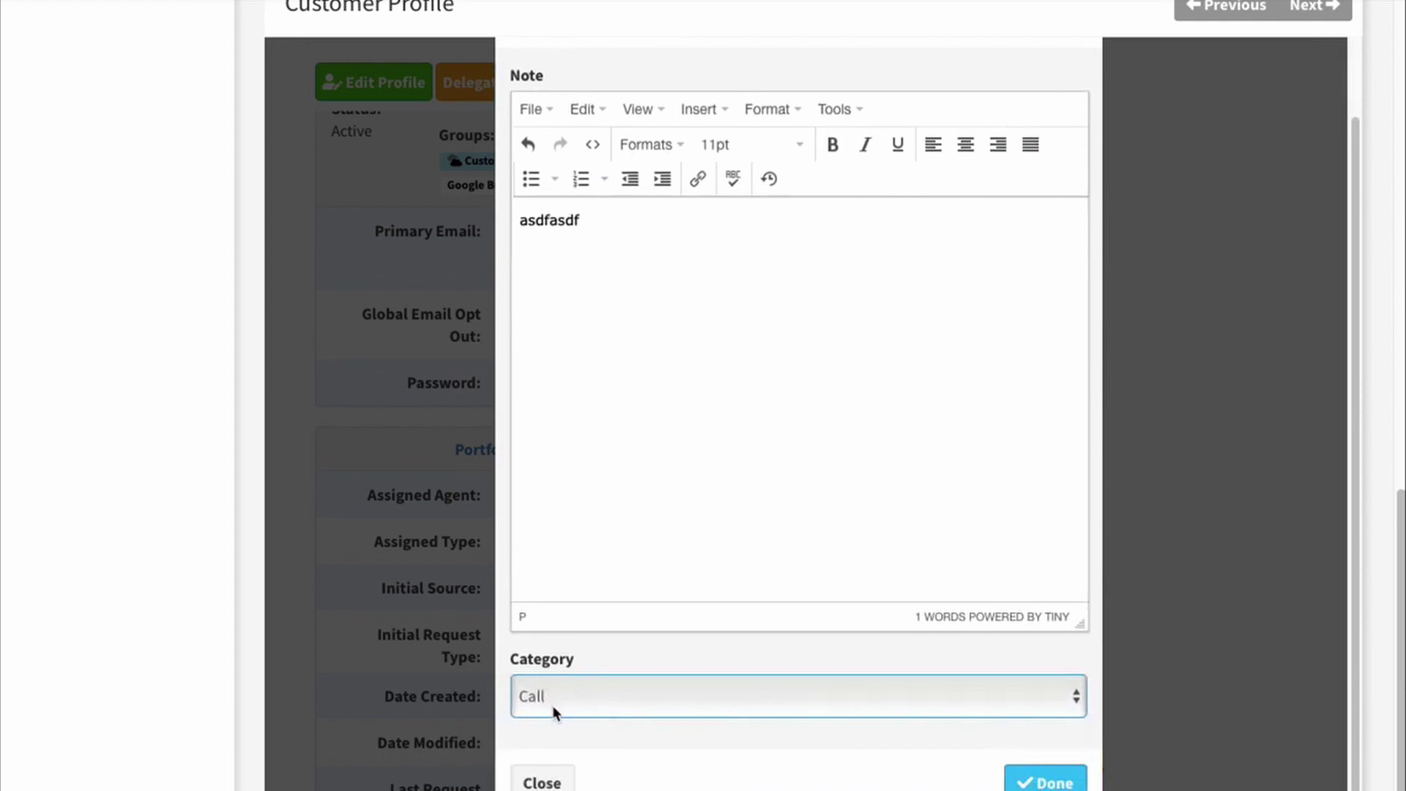
click(1045, 781)
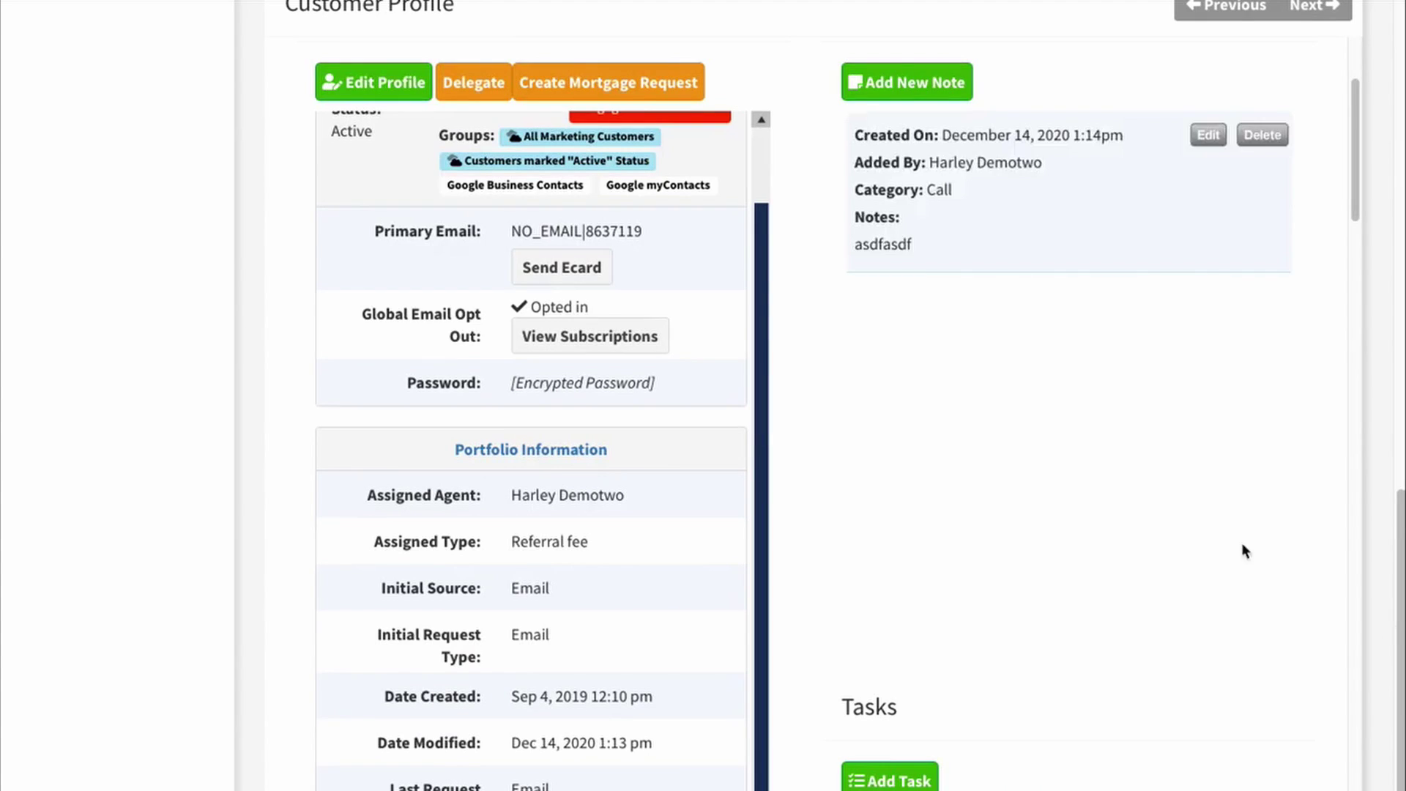
Step: Advance to the fourth contact's profile and review its tasks, saved properties, campaigns, messages and files sections
click(1324, 13)
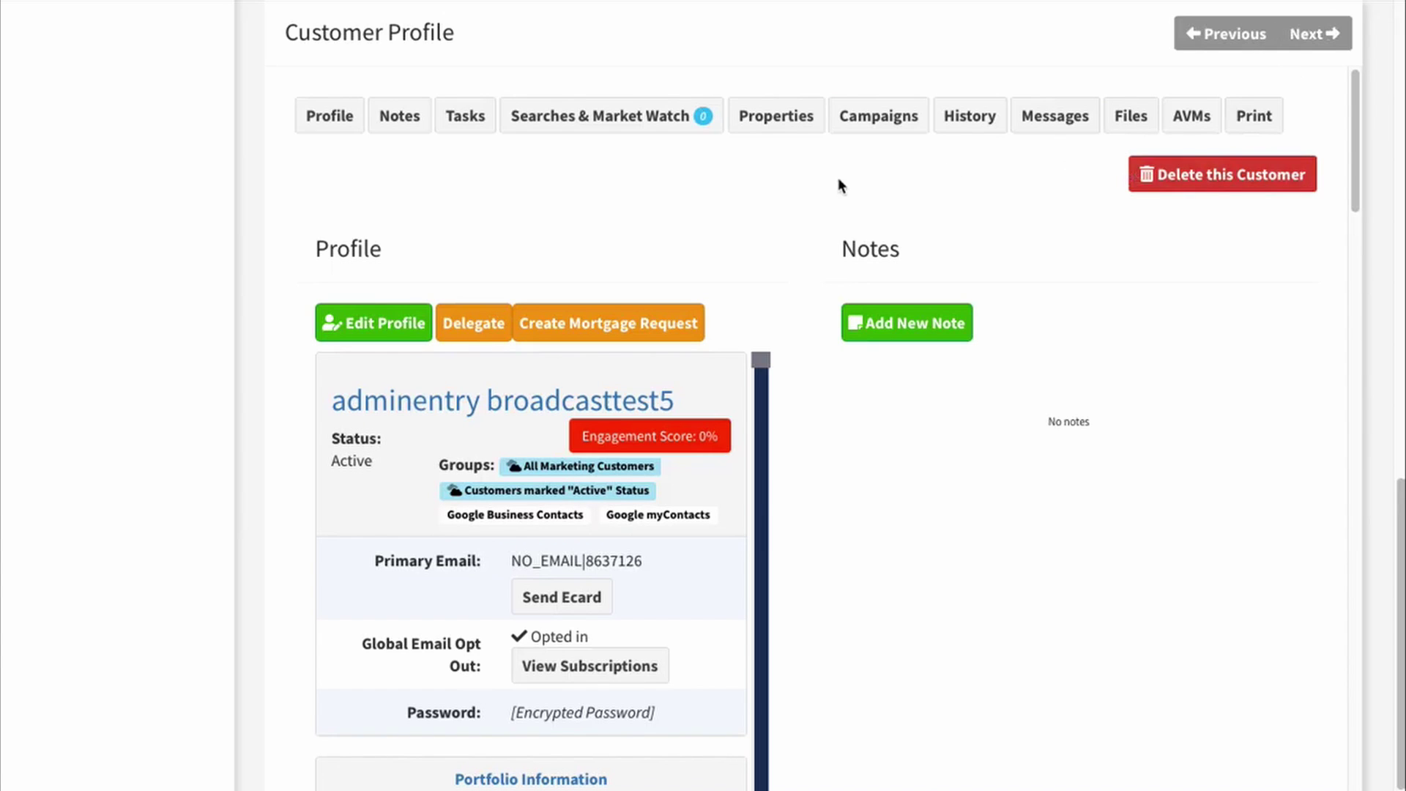
scroll(816, 206, down, 5)
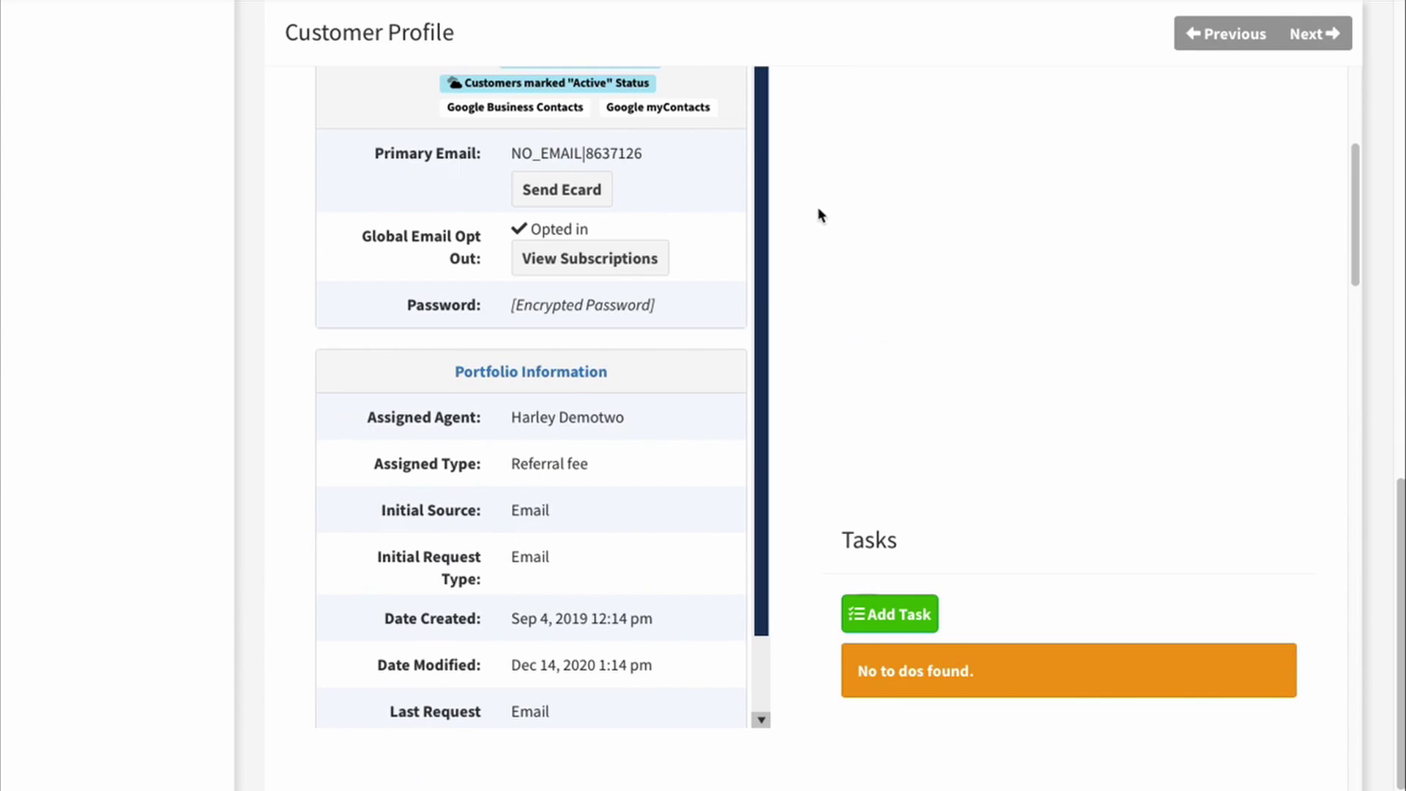
scroll(789, 267, down, 3)
scroll(790, 271, down, 15)
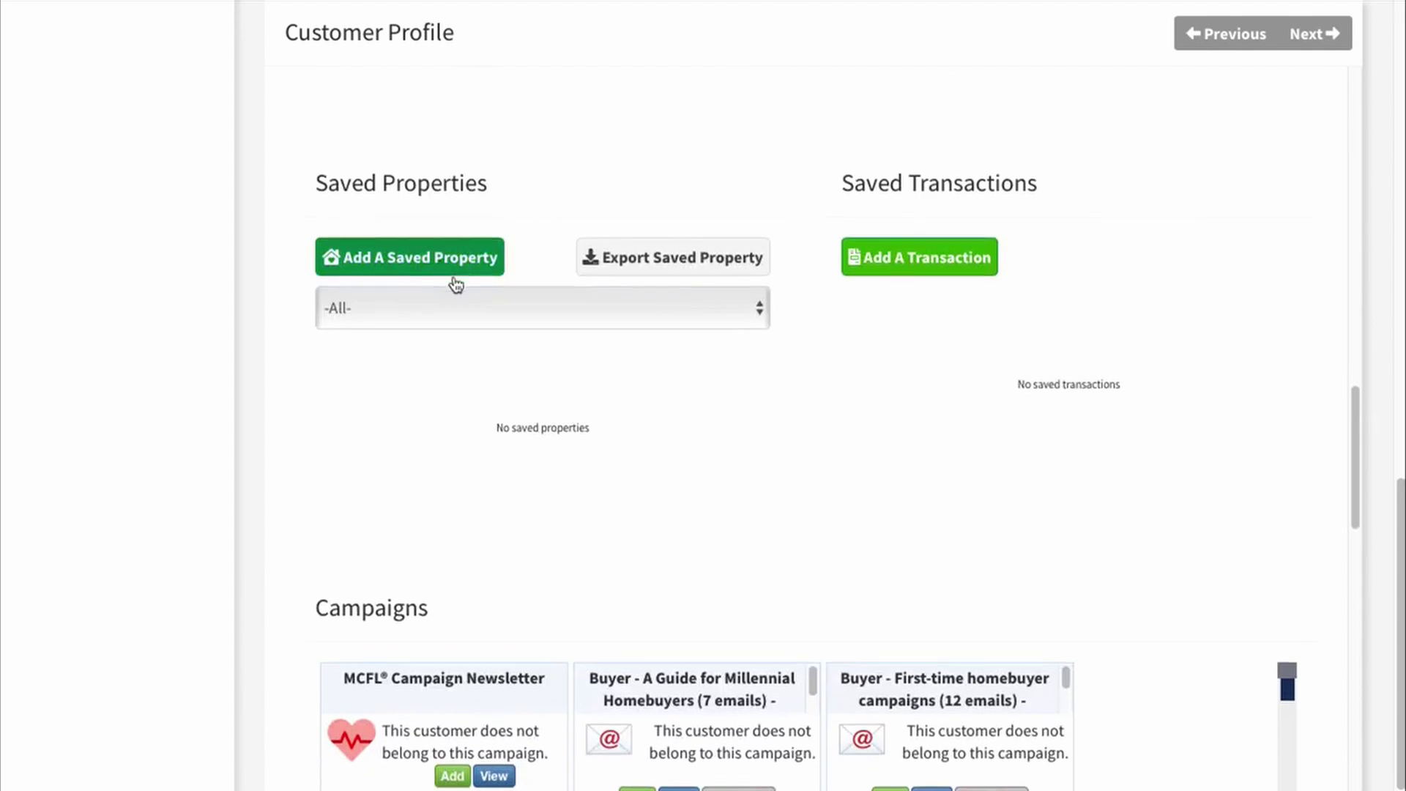
scroll(608, 304, down, 6)
scroll(599, 308, down, 9)
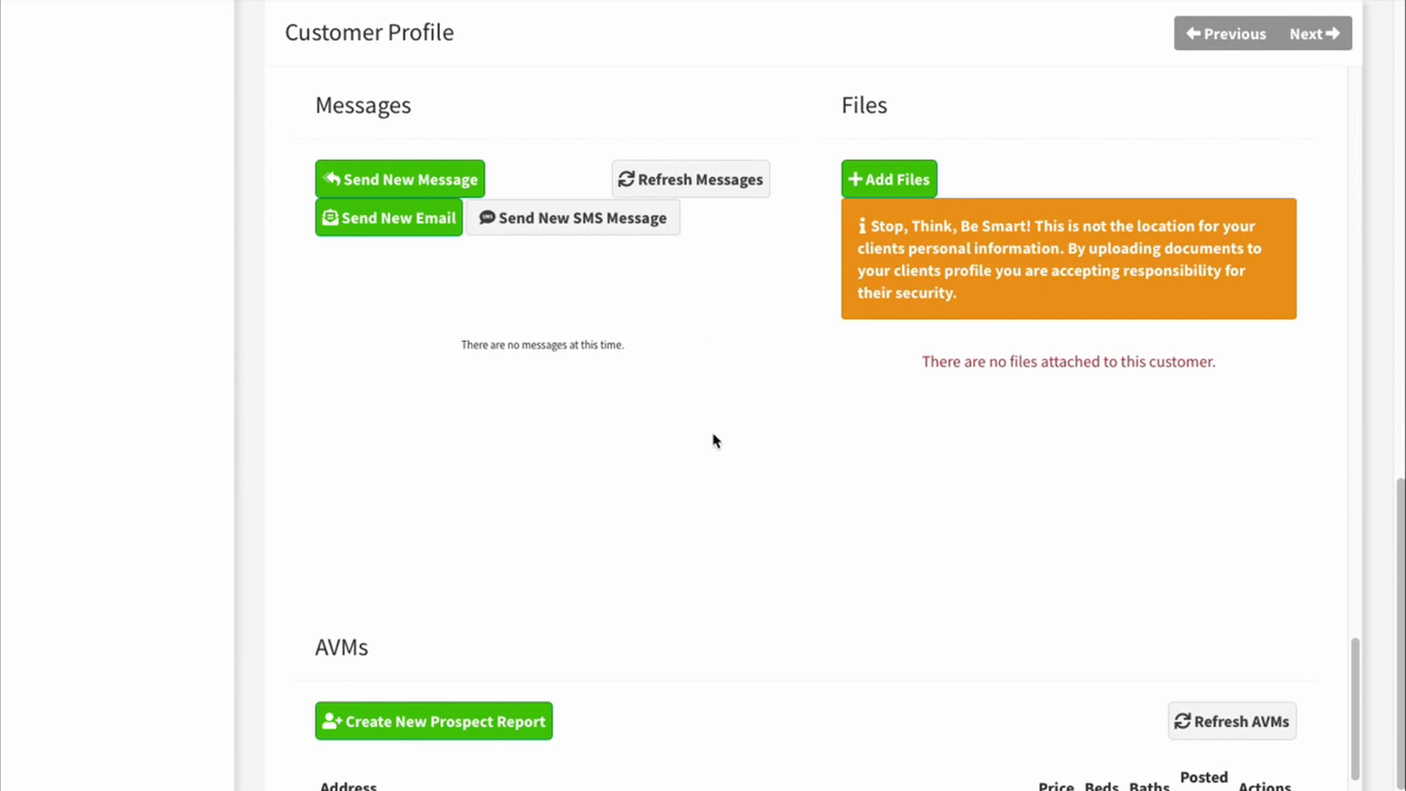
scroll(714, 435, up, 3)
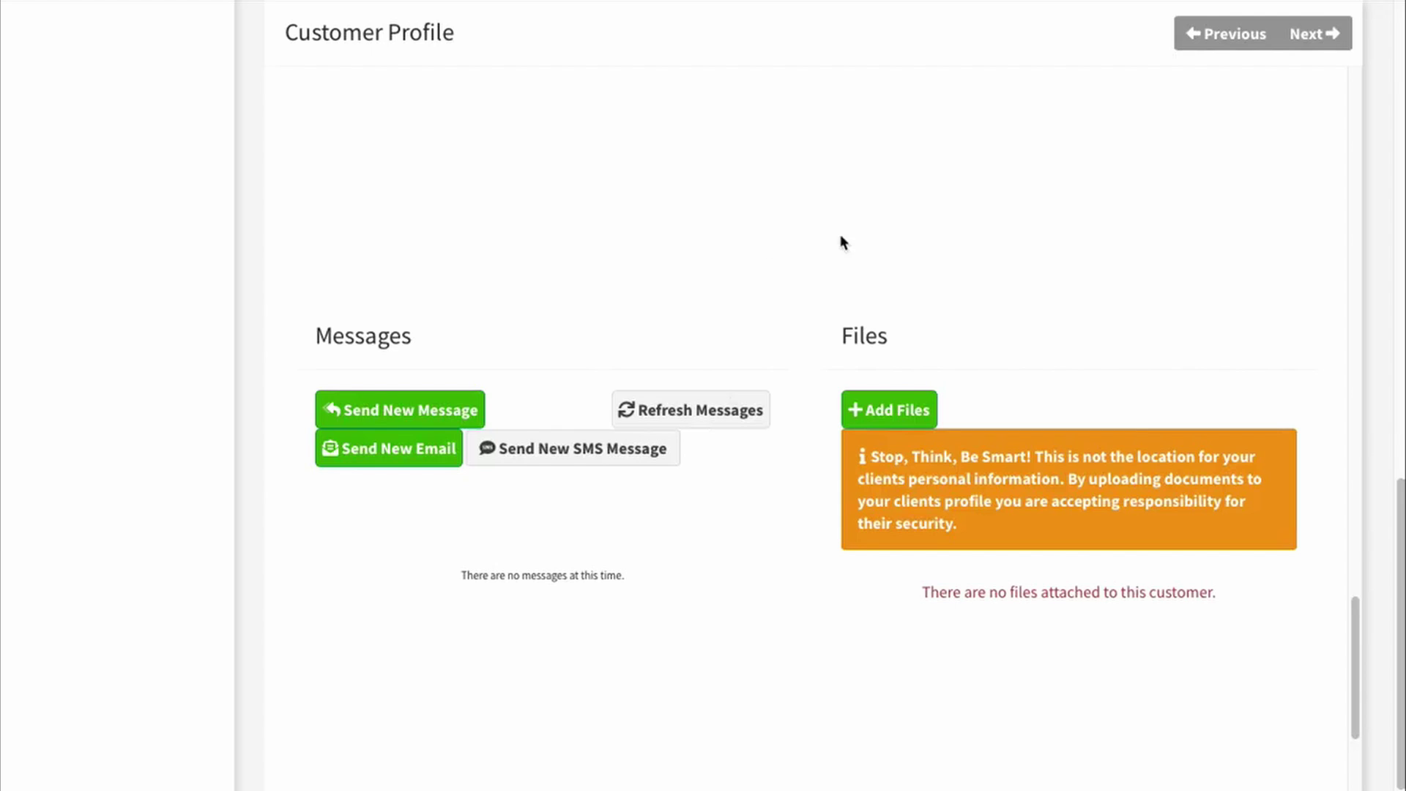
Step: Advance to the fifth contact's profile, review its tasks and saved searches, and return to the bulk action bar
click(1314, 33)
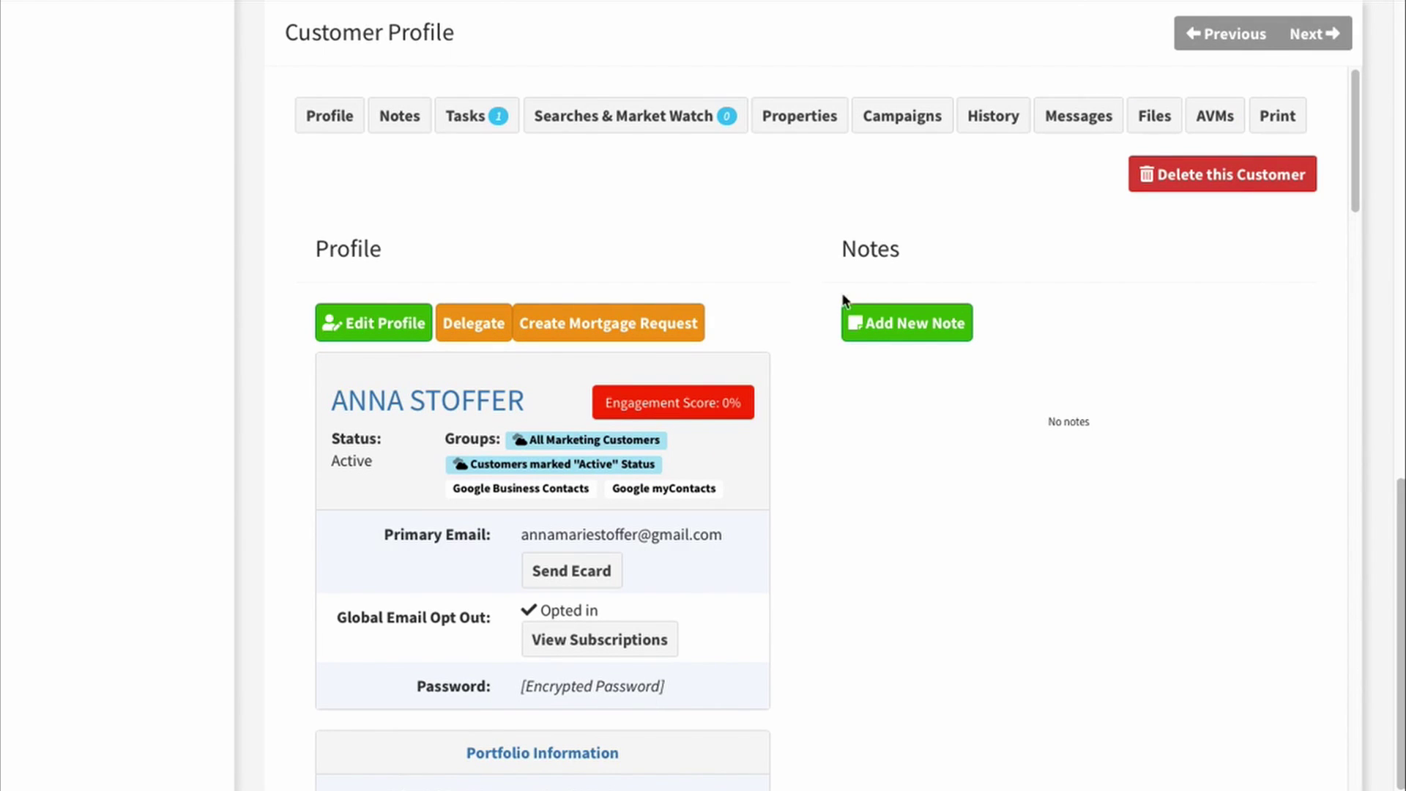
scroll(830, 292, up, 4)
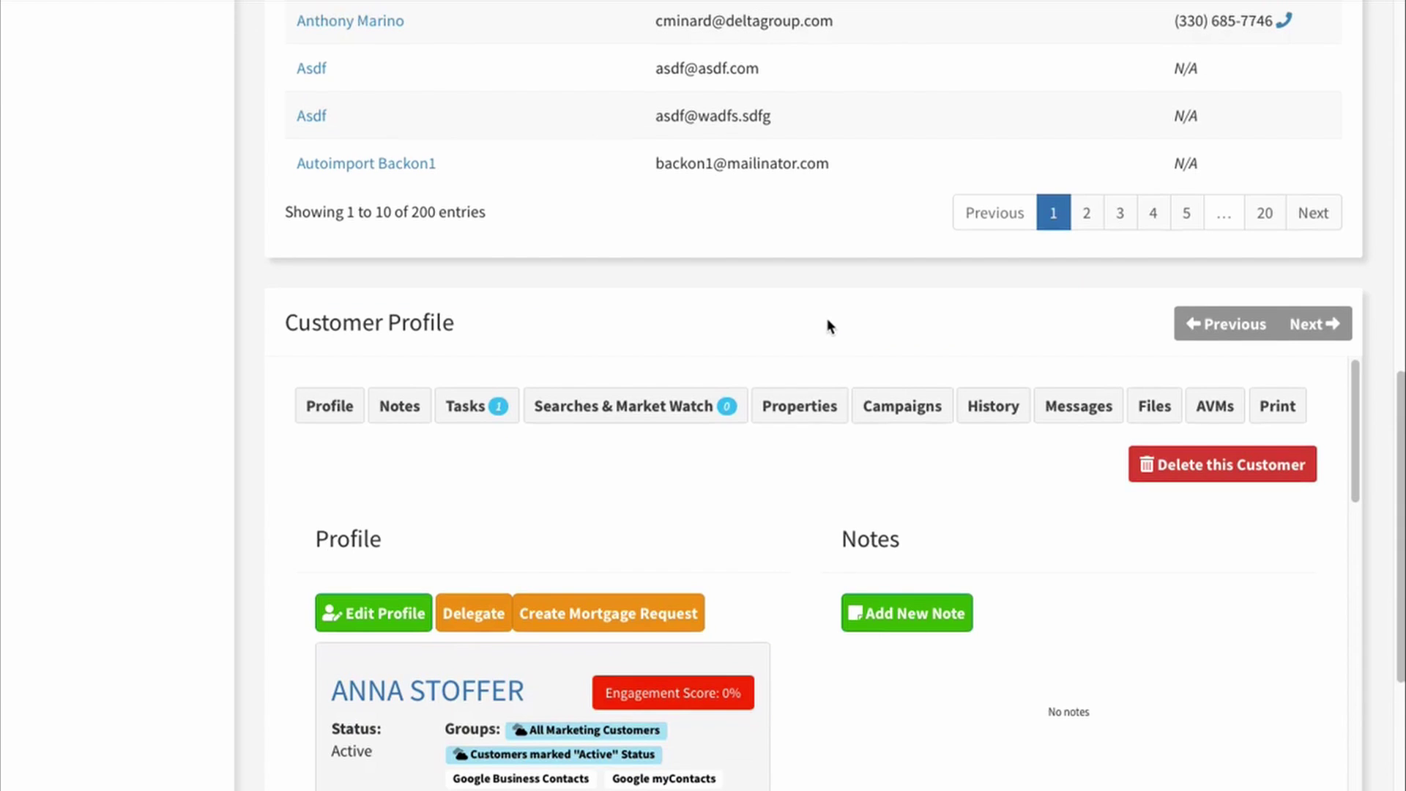
scroll(828, 322, down, 10)
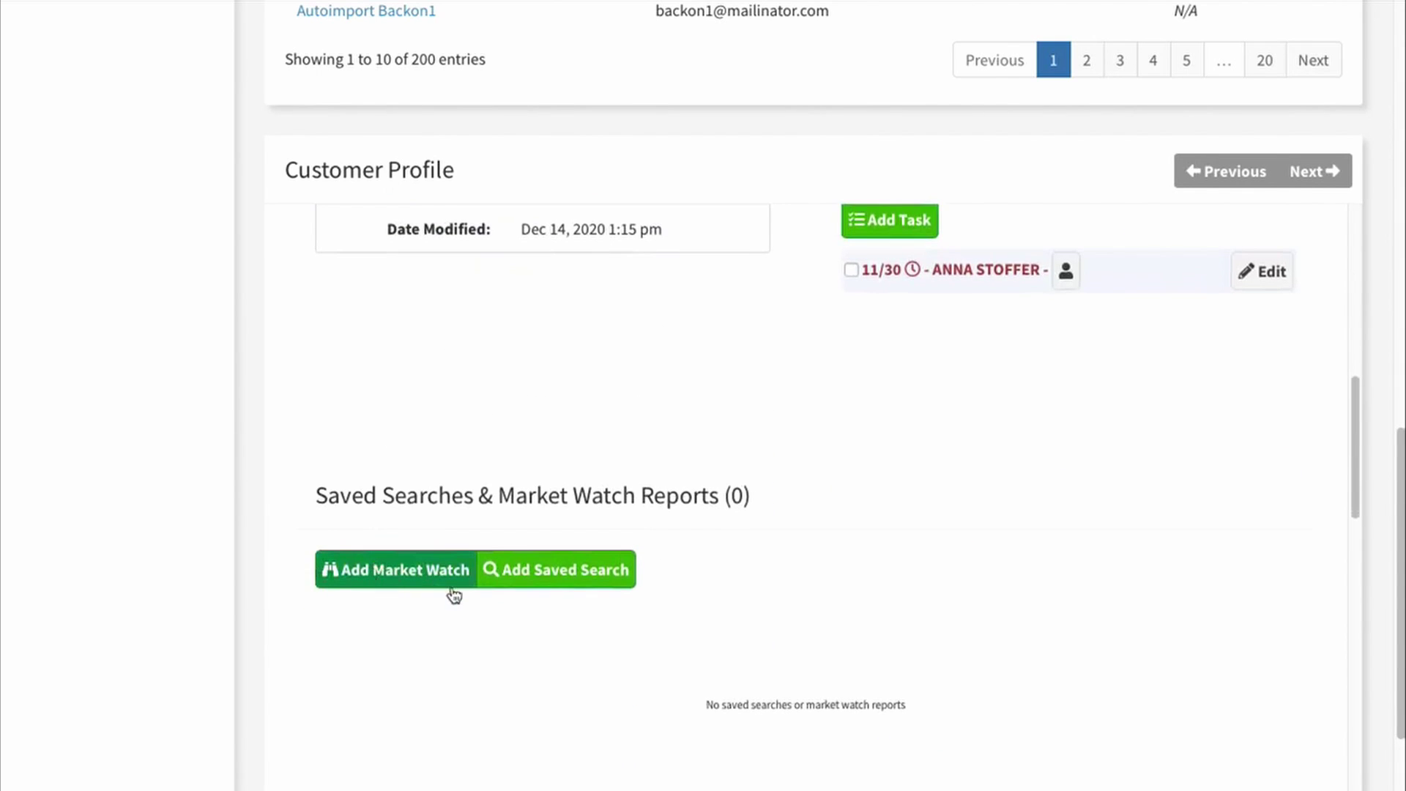
scroll(640, 524, up, 10)
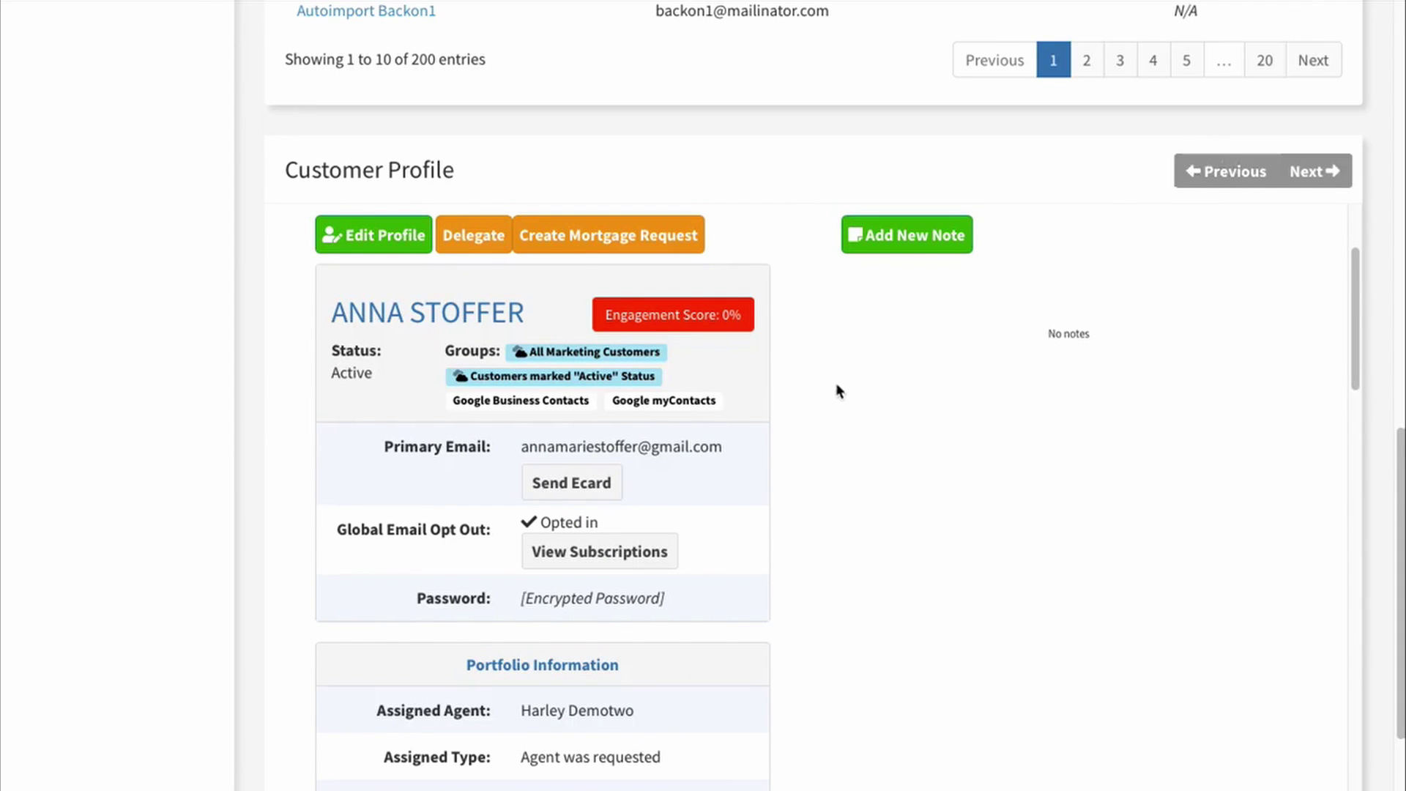
scroll(258, 498, up, 15)
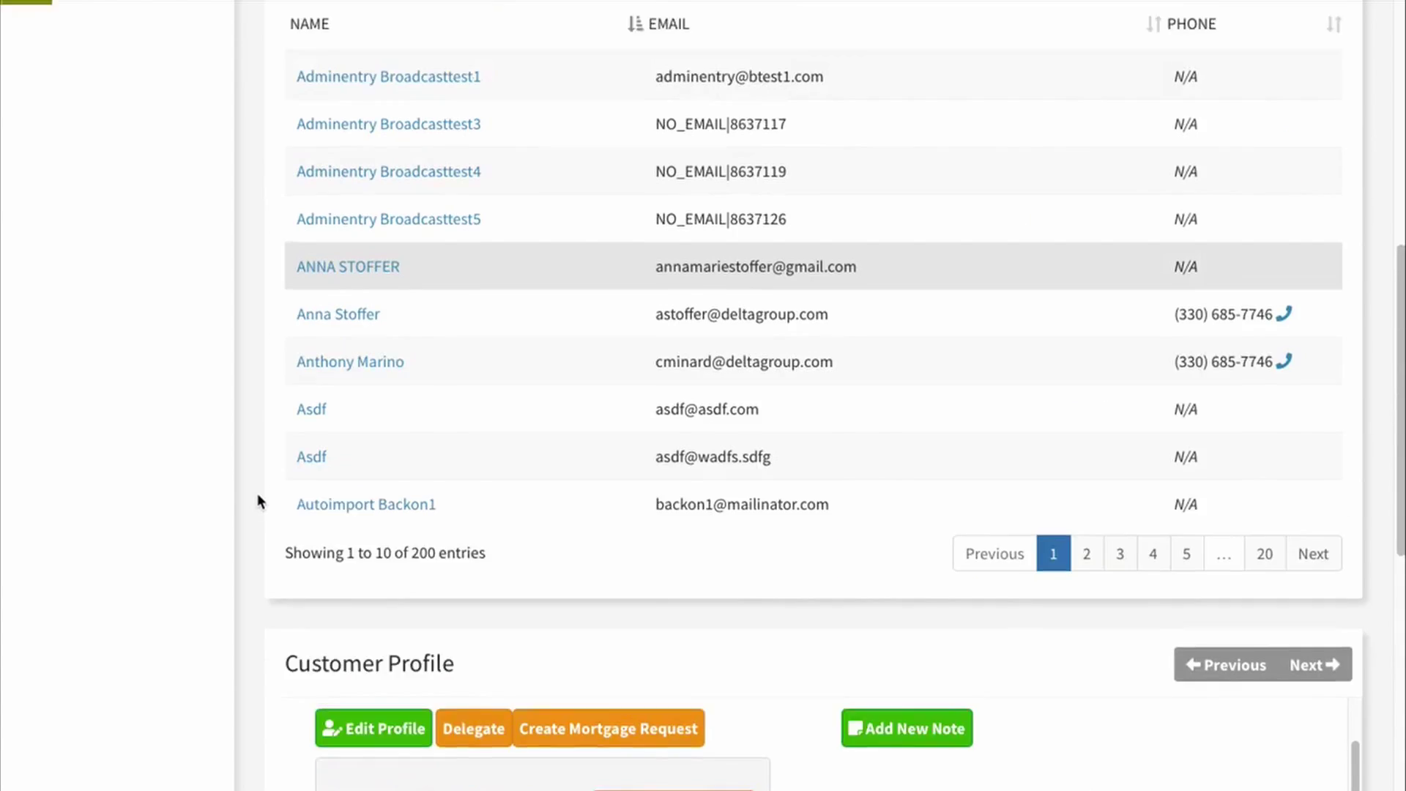
scroll(276, 382, down, 2)
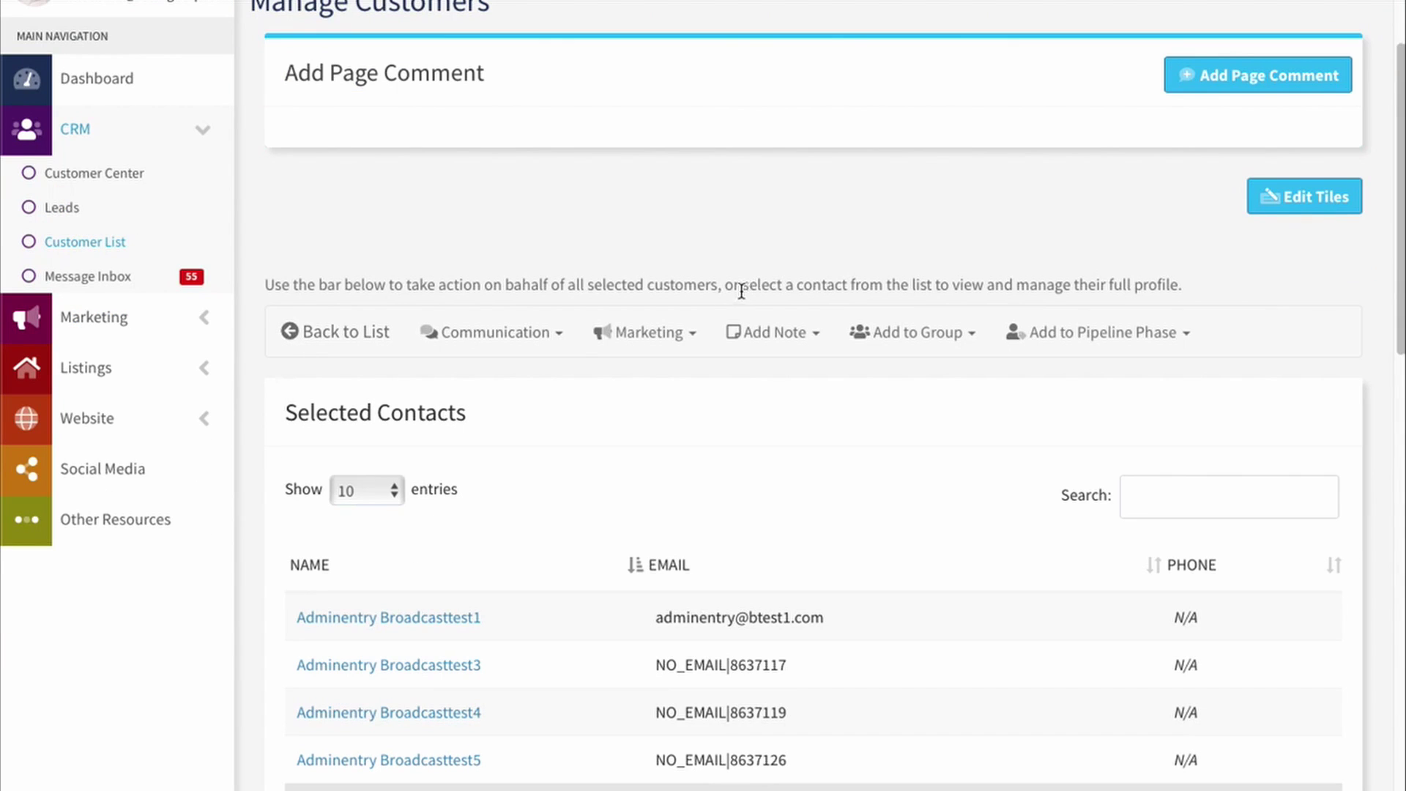
Step: Examine the bulk communication options for the selected customers and the signed-in account's options
click(538, 333)
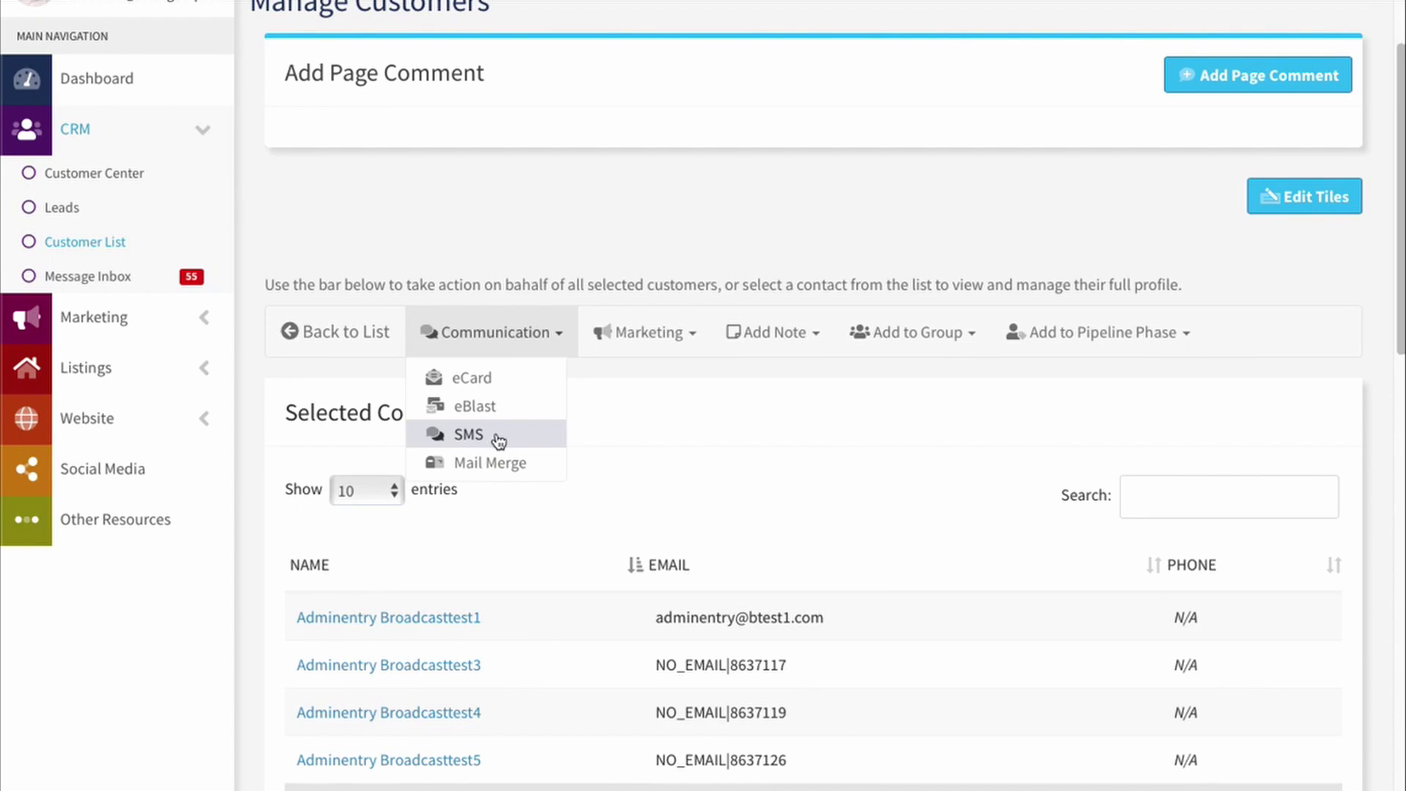
scroll(952, 417, up, 2)
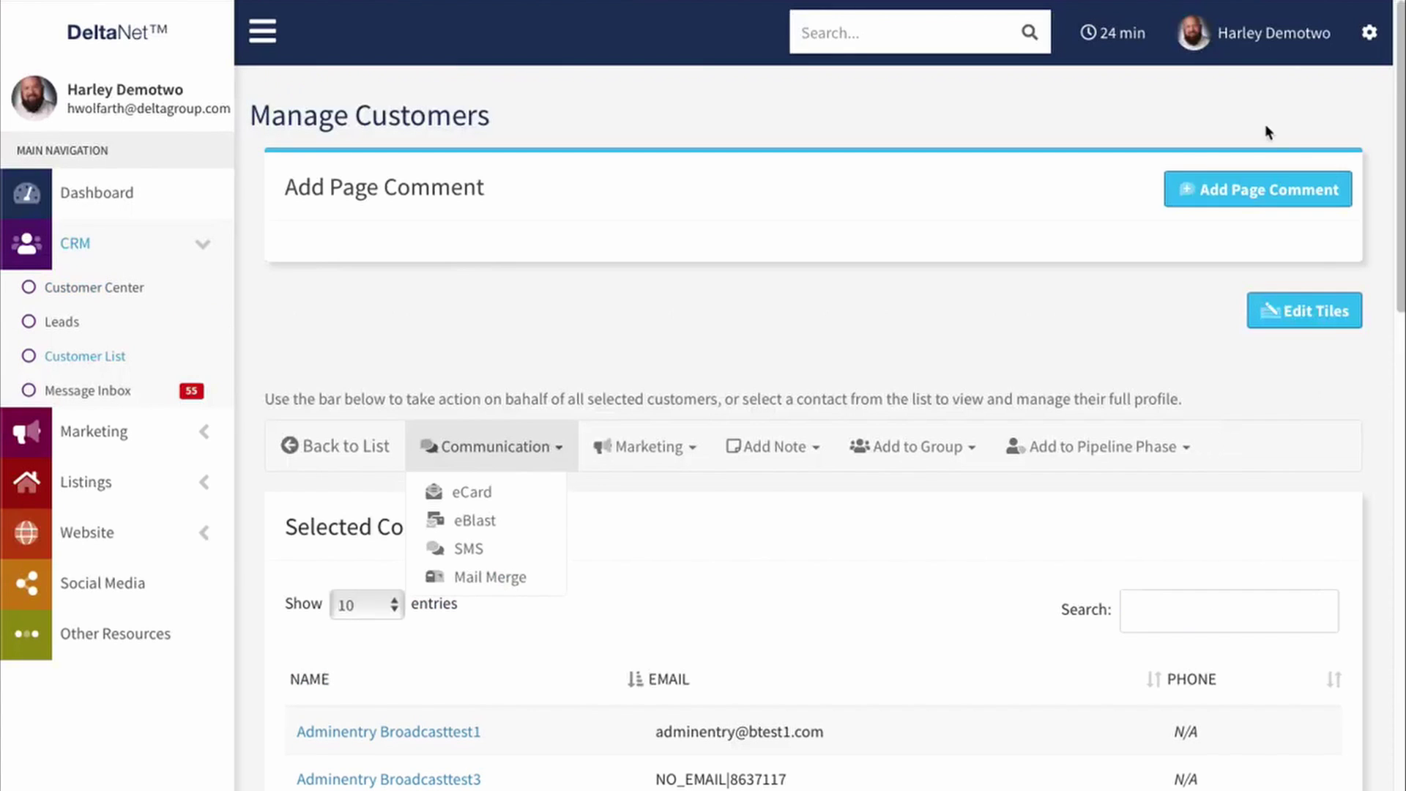
click(1250, 36)
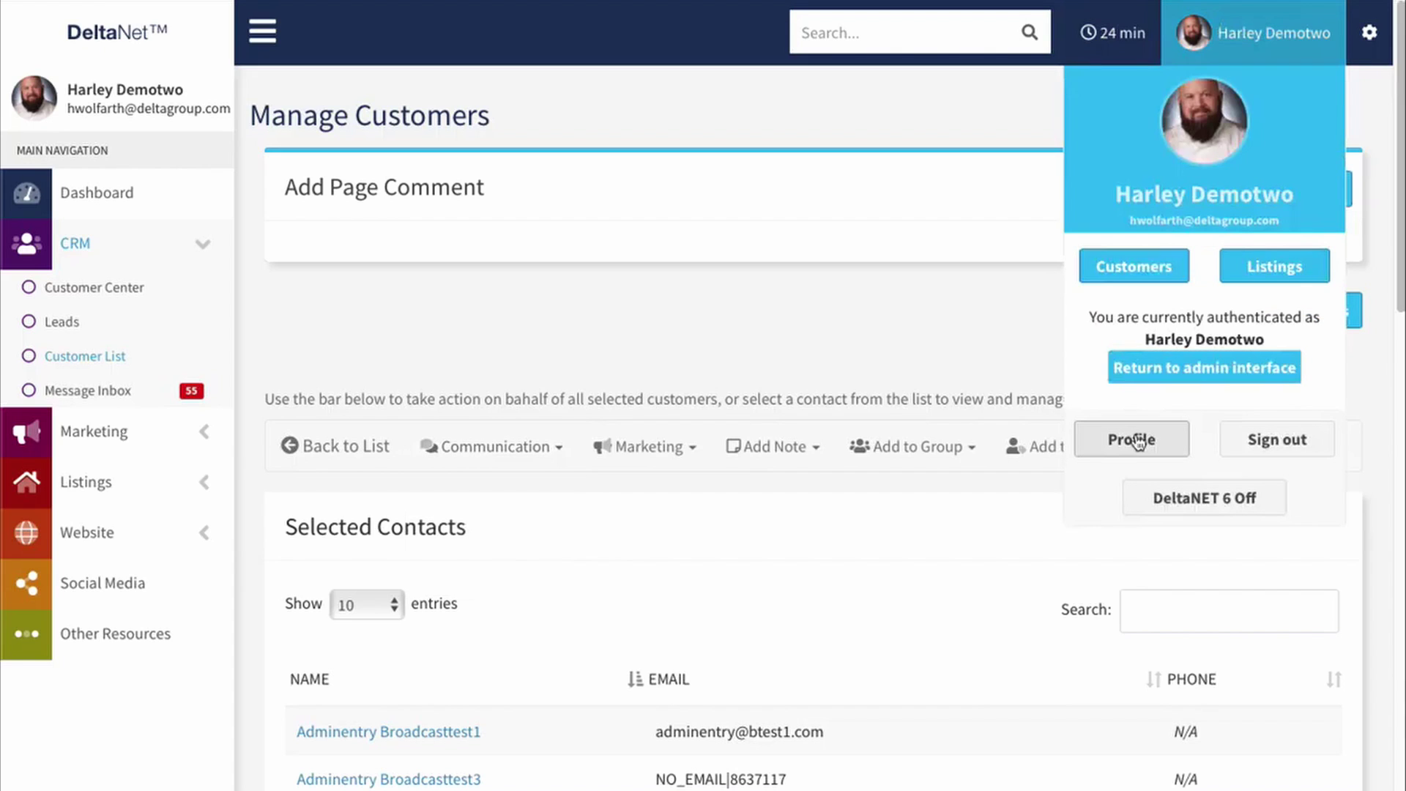
click(1278, 28)
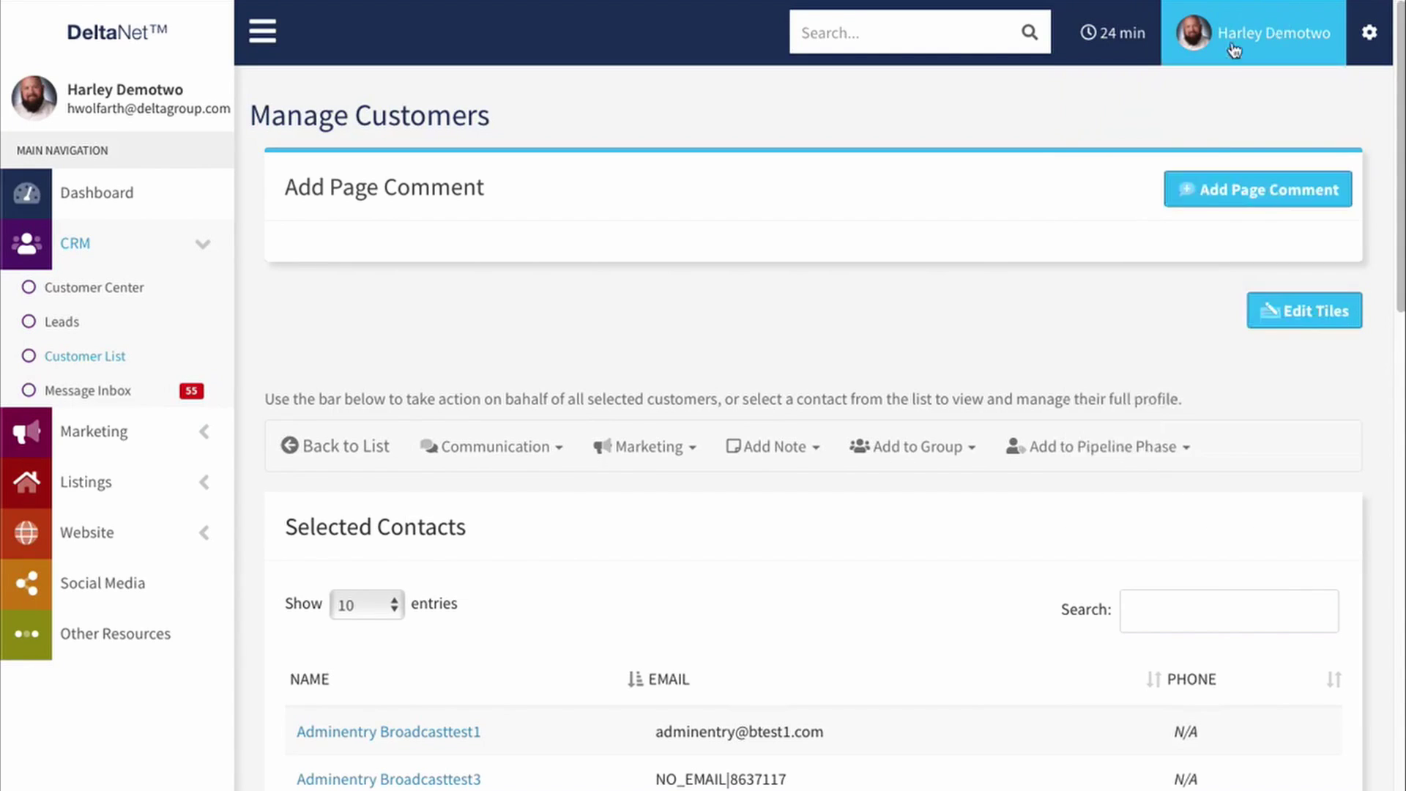
scroll(580, 421, down, 1)
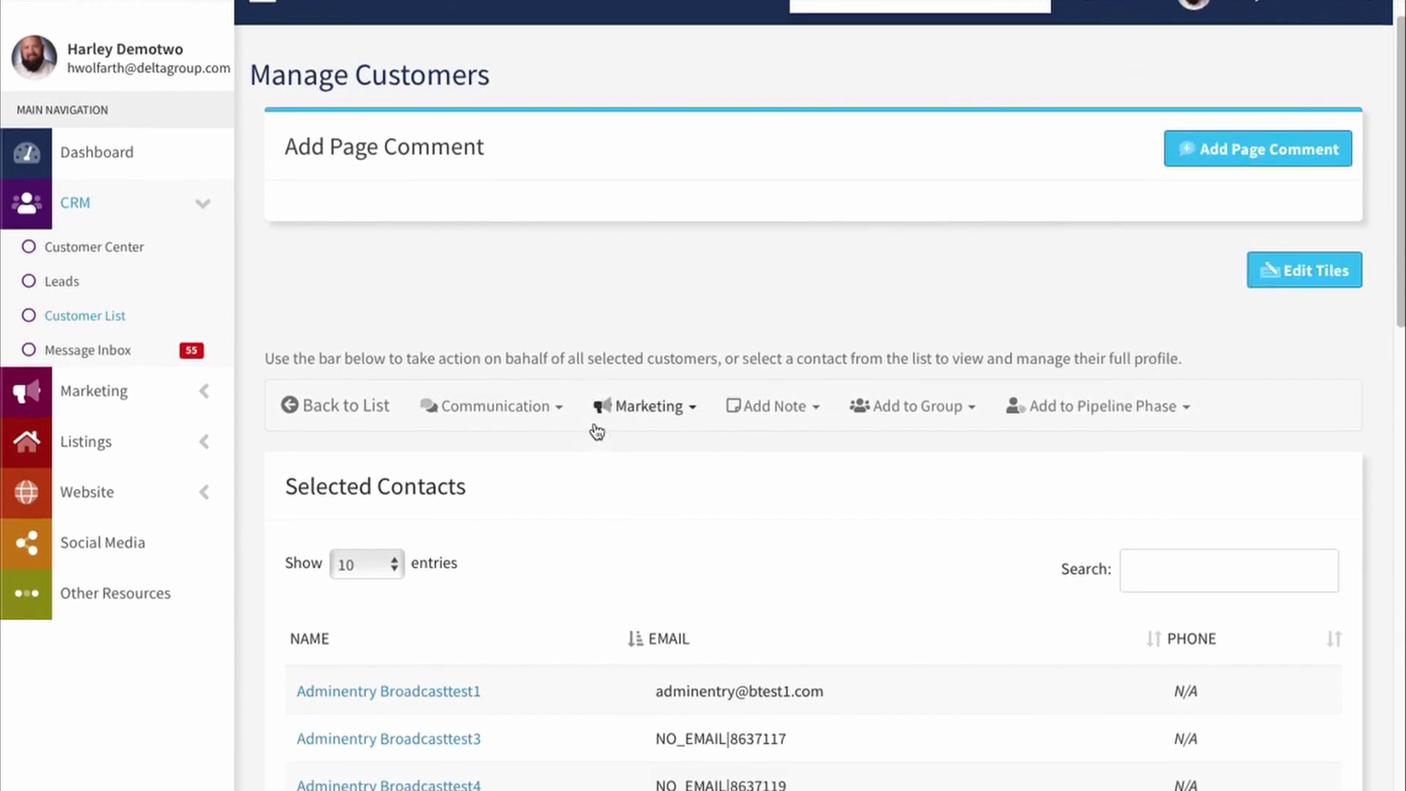
click(535, 359)
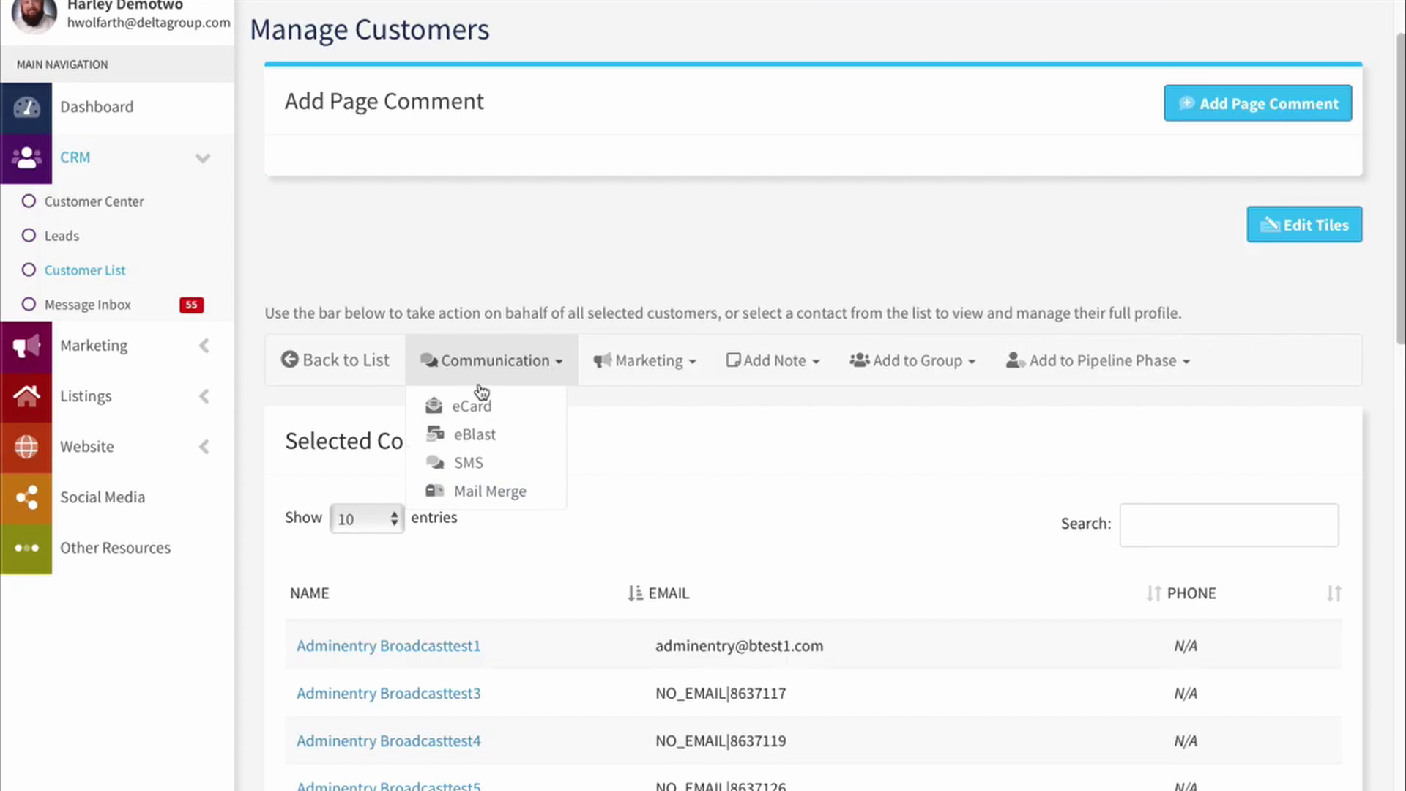
click(537, 366)
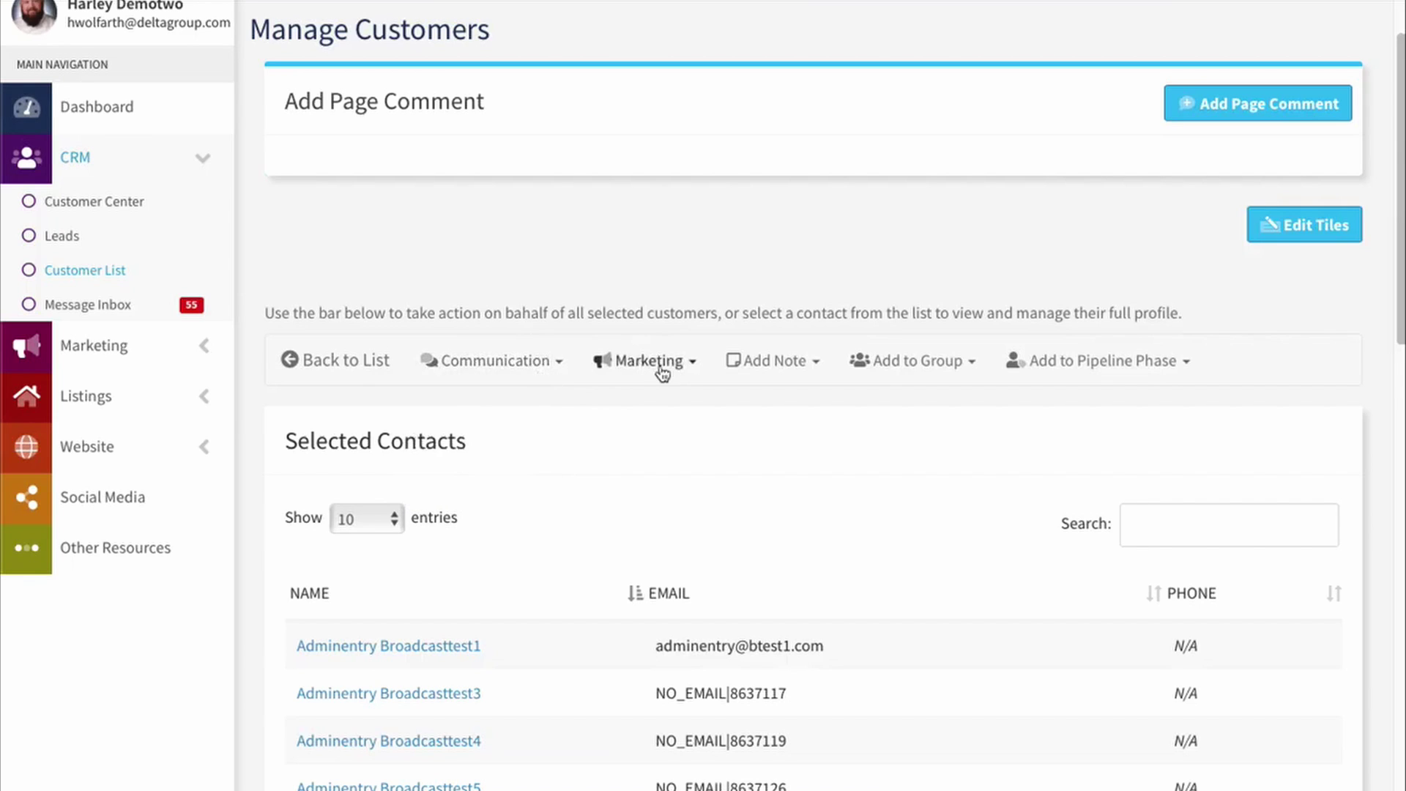
Step: Start a saved search By Market for the selected customers, inspect its location options, and close it without saving
click(688, 368)
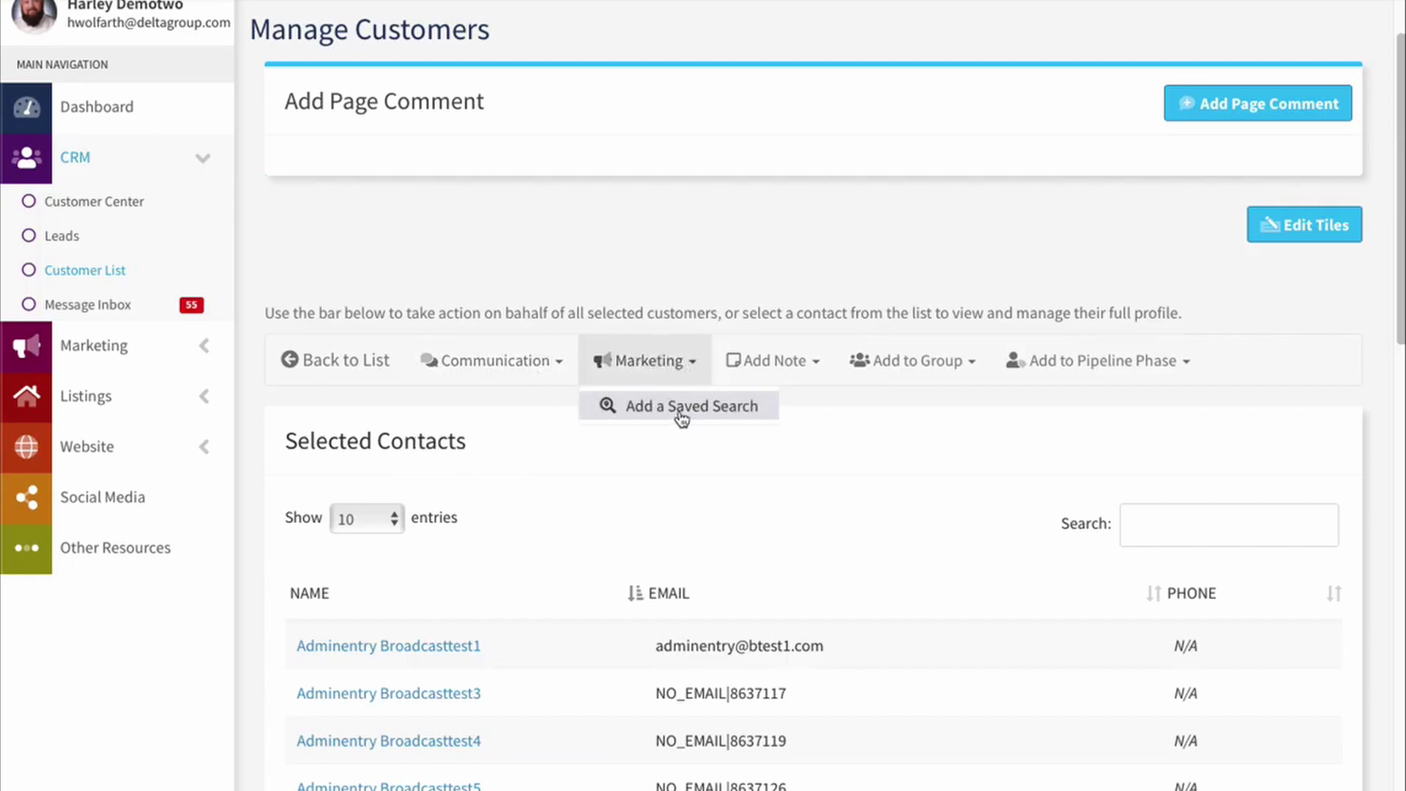
click(650, 407)
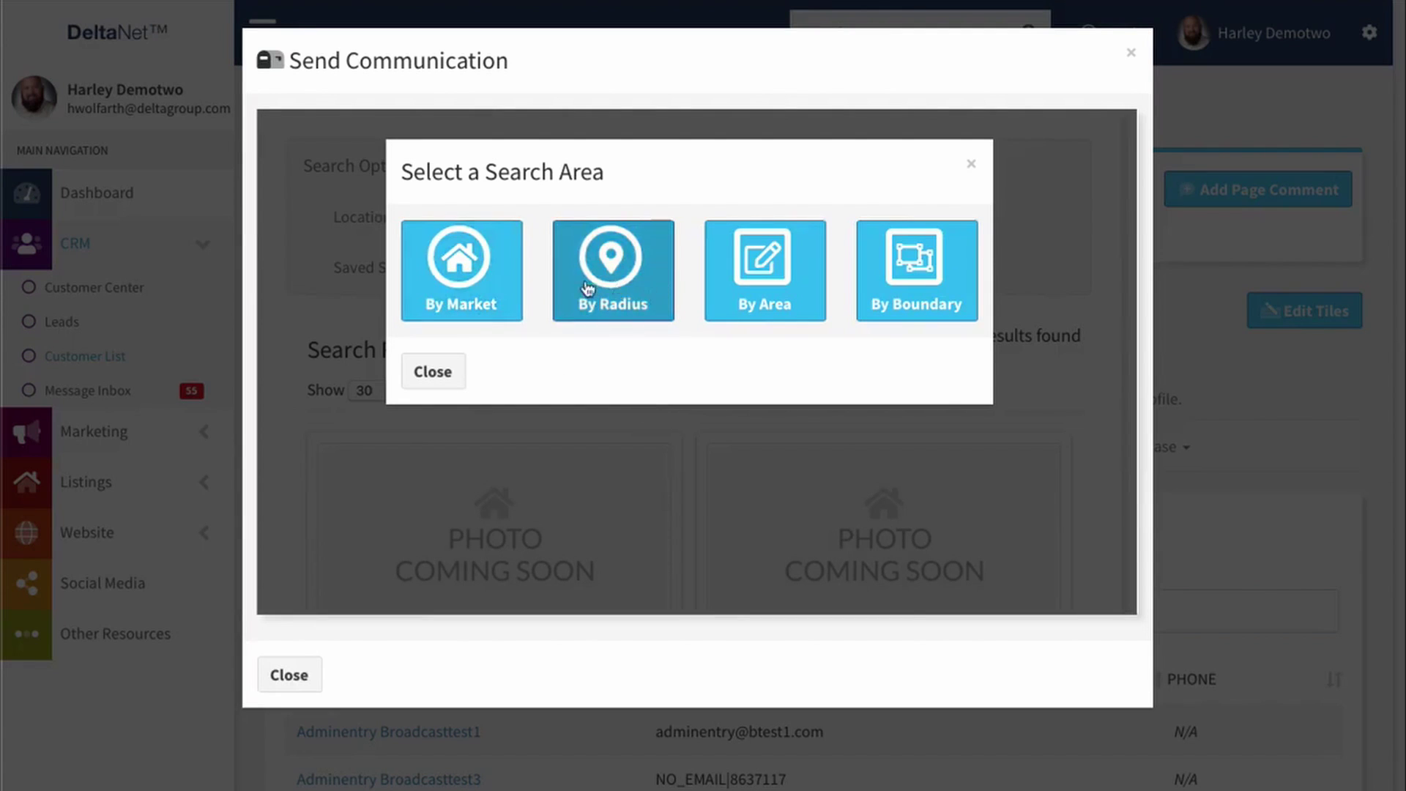
click(490, 284)
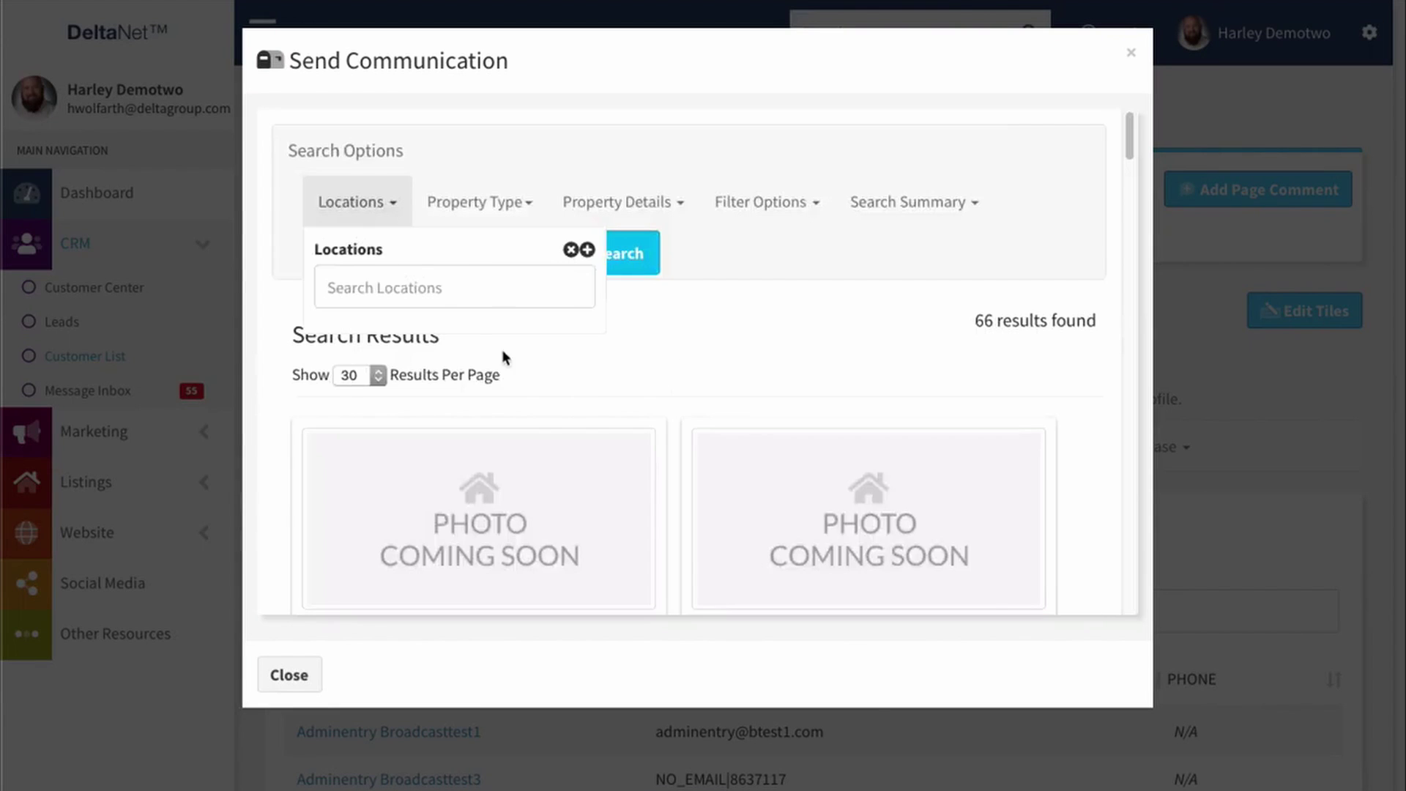
click(413, 293)
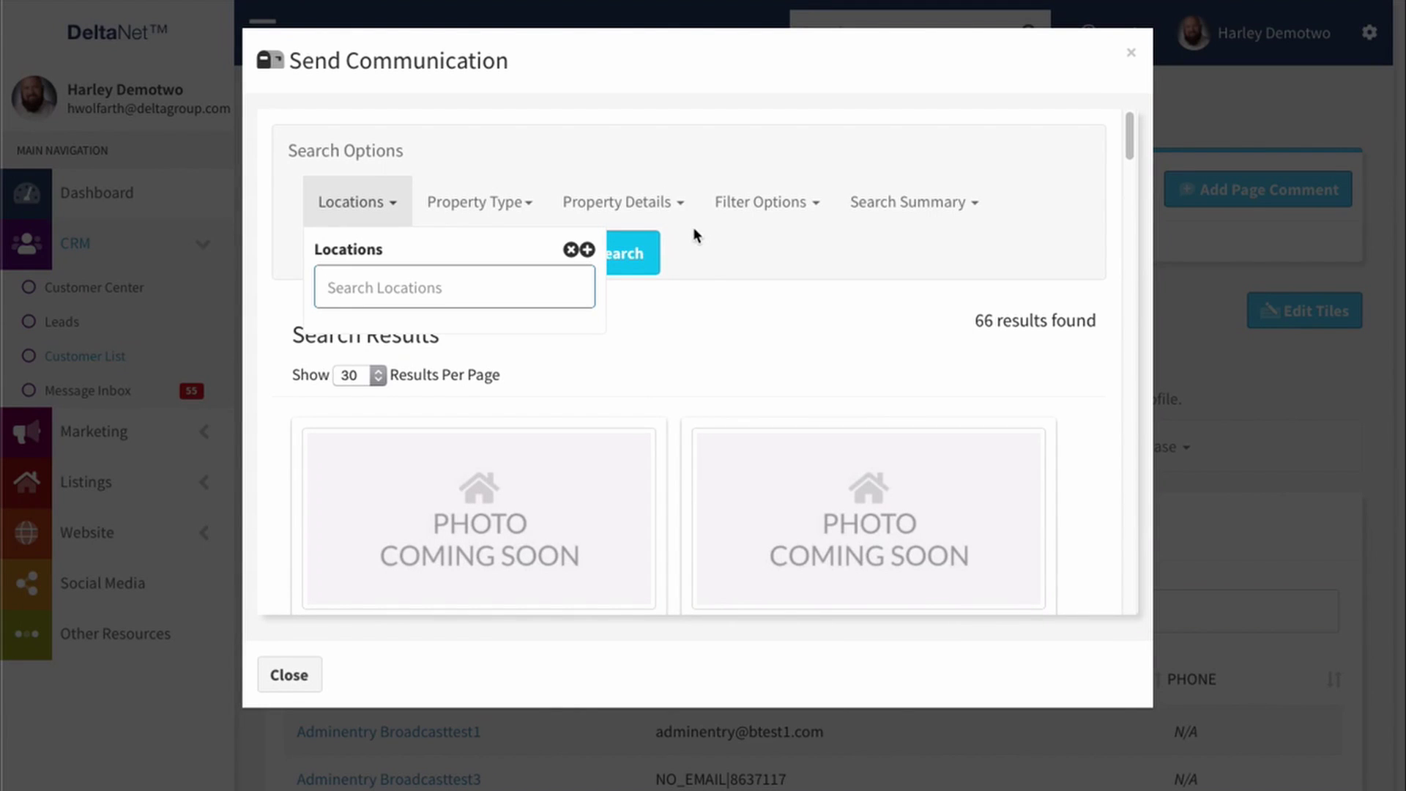
click(1131, 52)
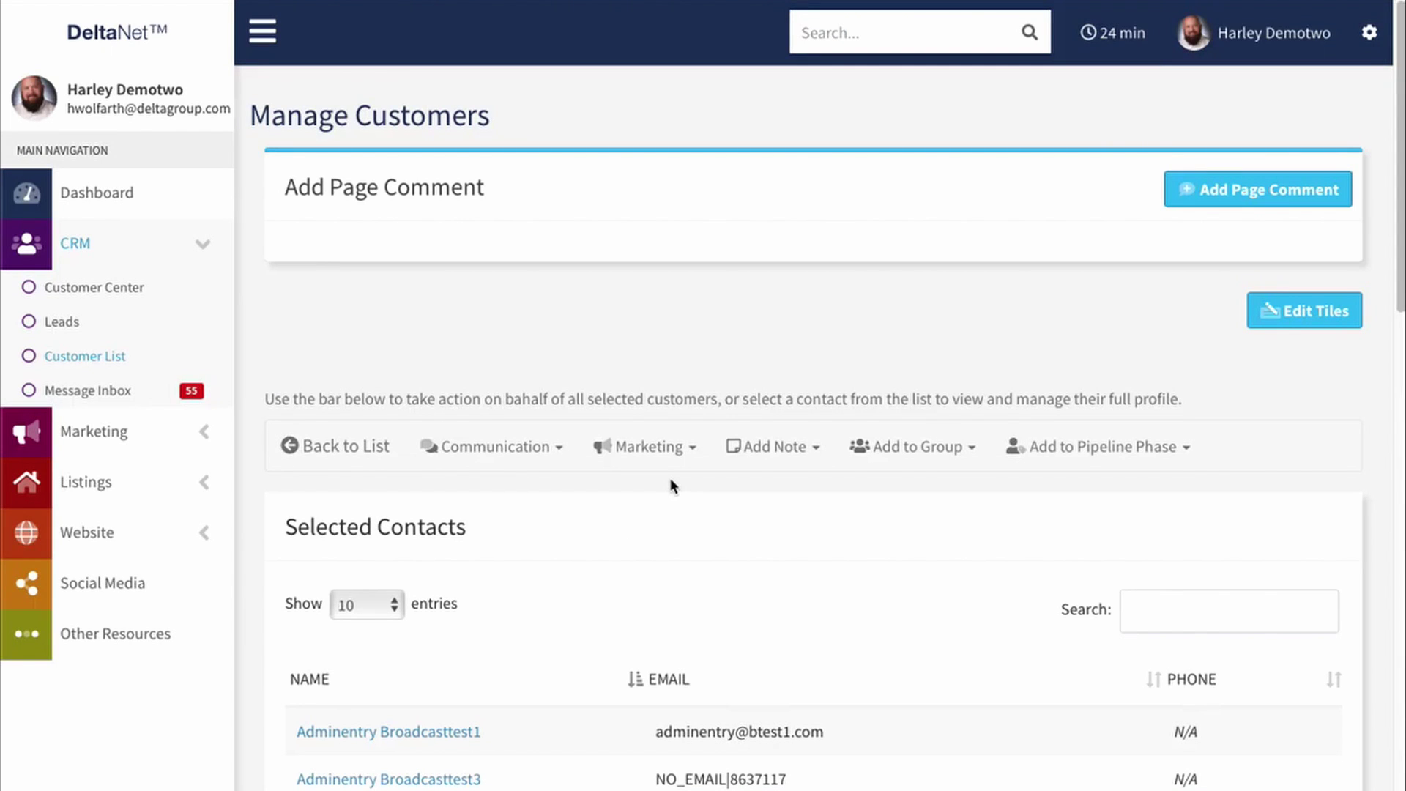
Step: Review the bulk communication options and the blank note form for the selected customers, closing the form without adding a note
click(531, 449)
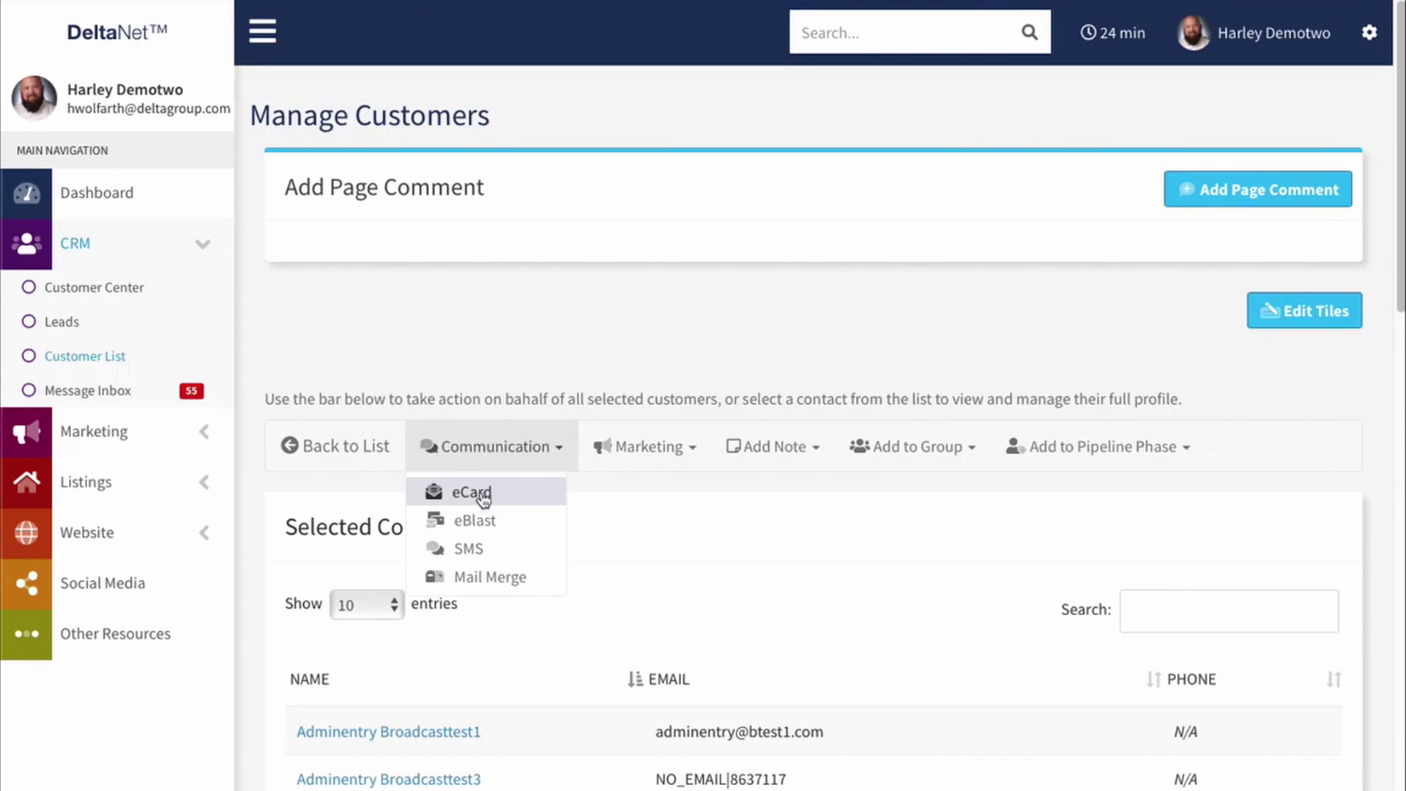
click(548, 452)
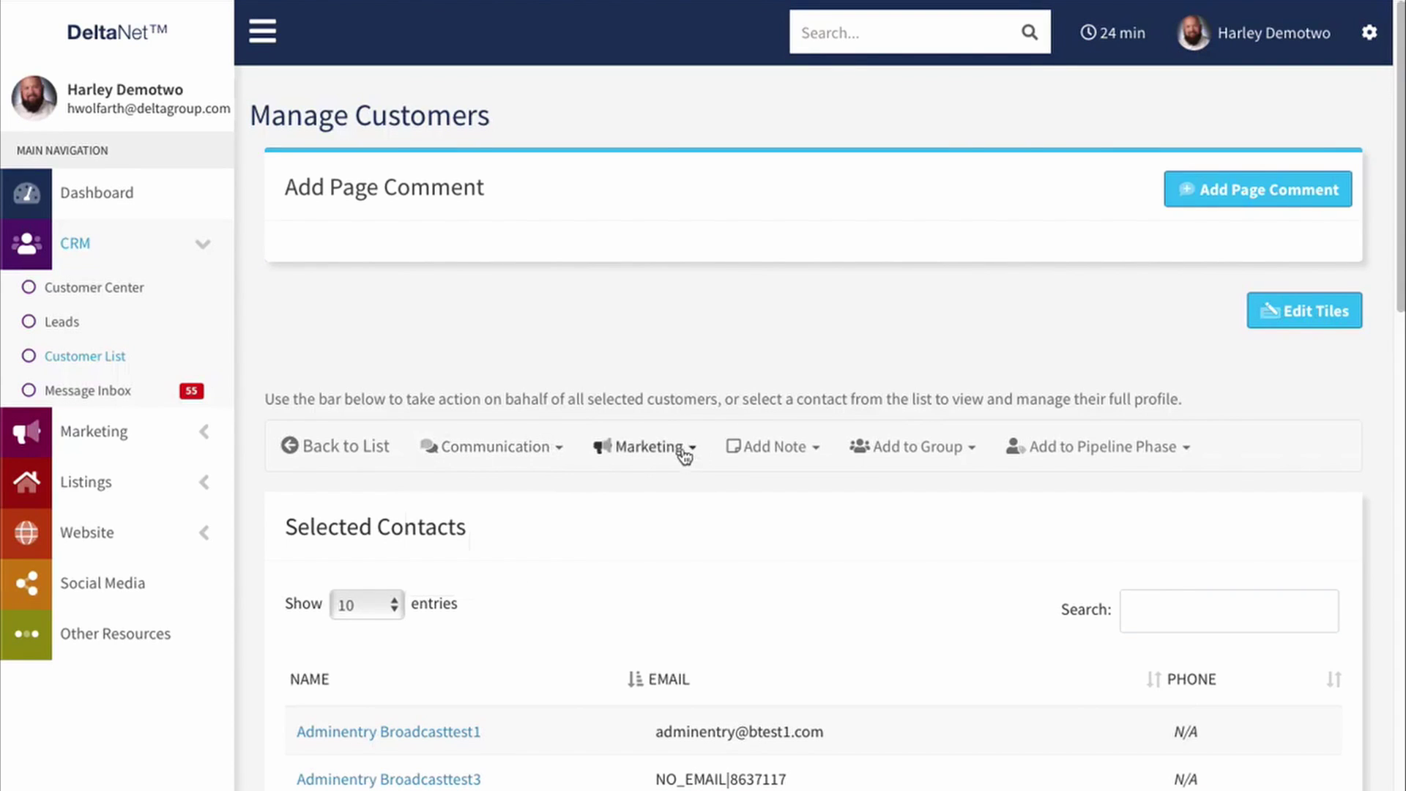
click(810, 451)
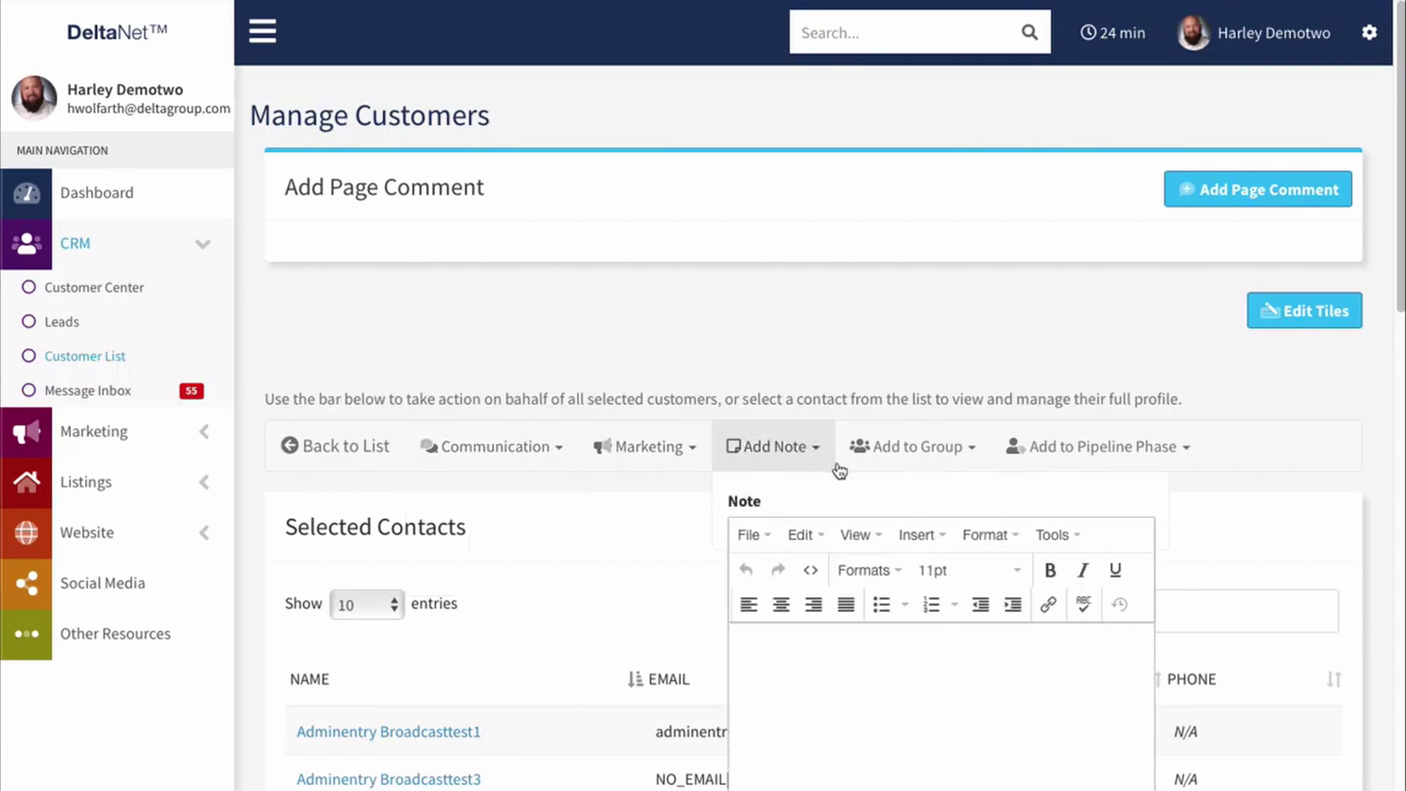
scroll(839, 484, down, 3)
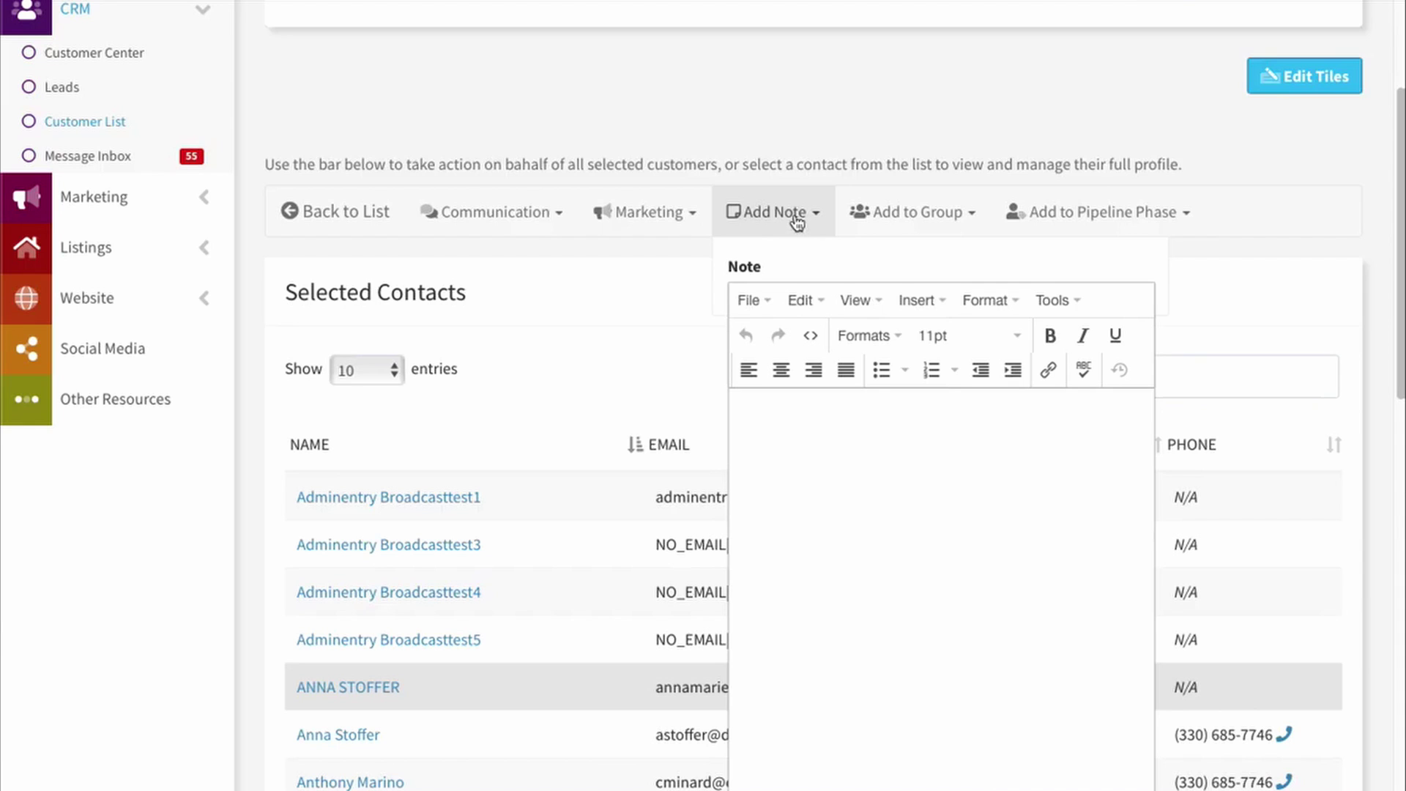
click(840, 429)
scroll(886, 495, down, 1)
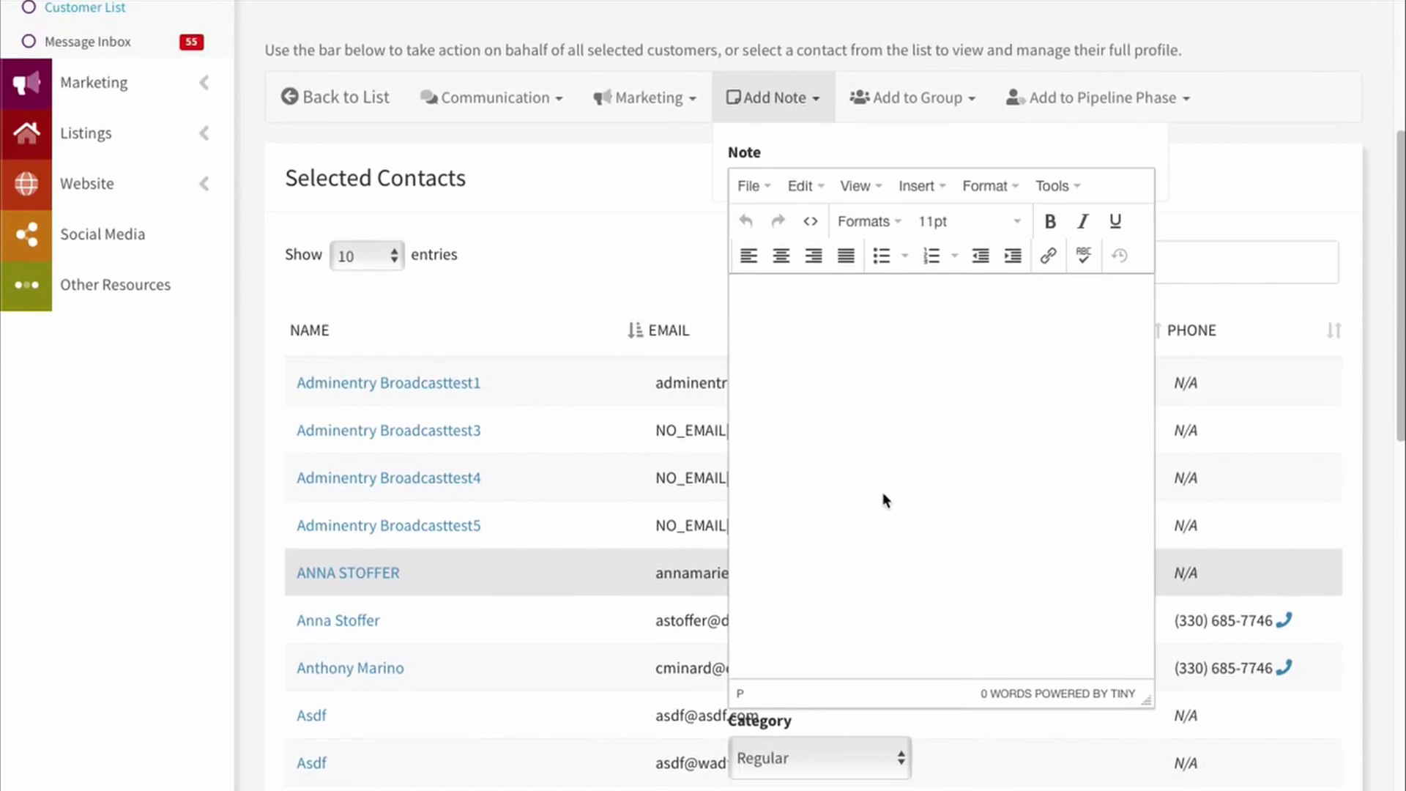
scroll(883, 495, up, 3)
click(819, 389)
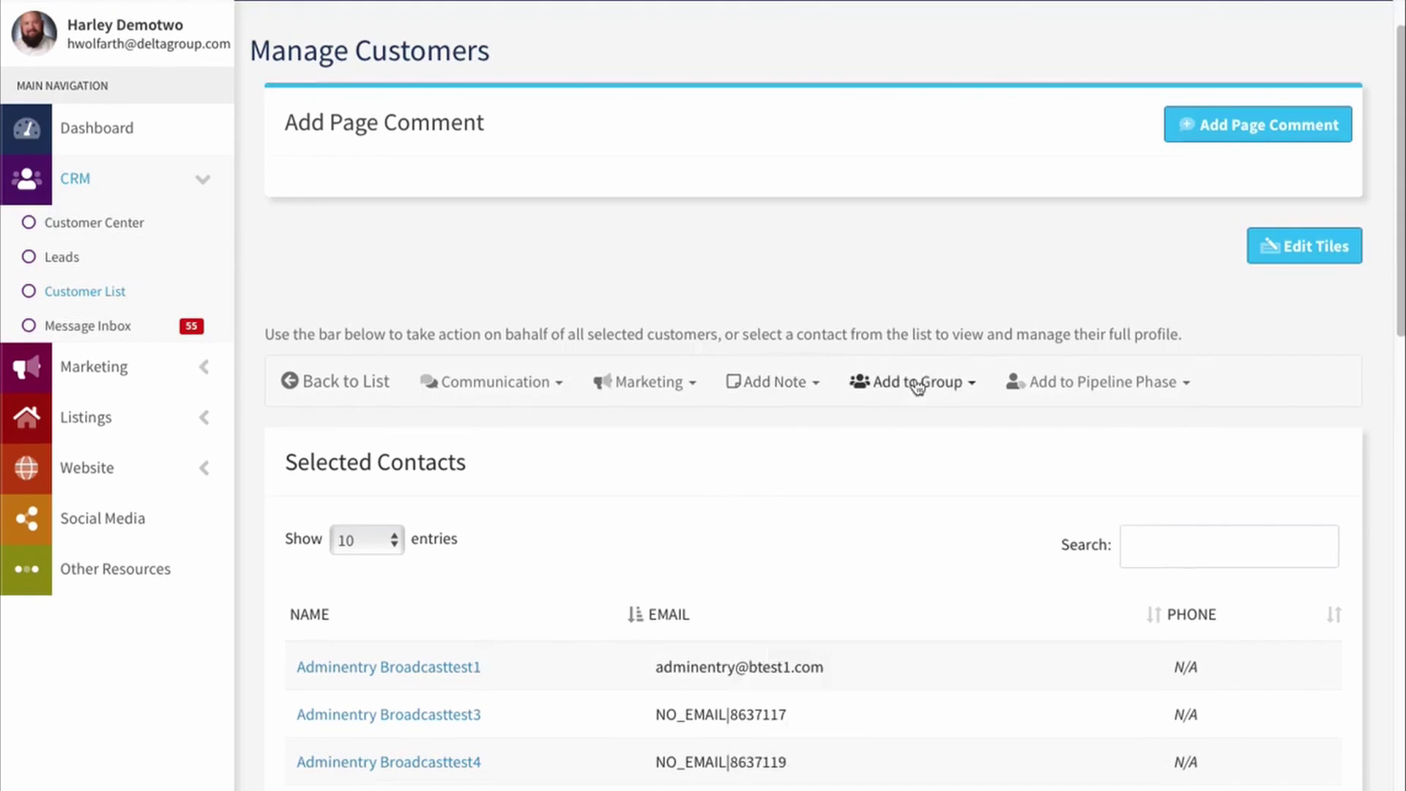
Step: Inspect the group choices for the selected customers, choose Create a New Group, and close the form without creating a group
click(973, 388)
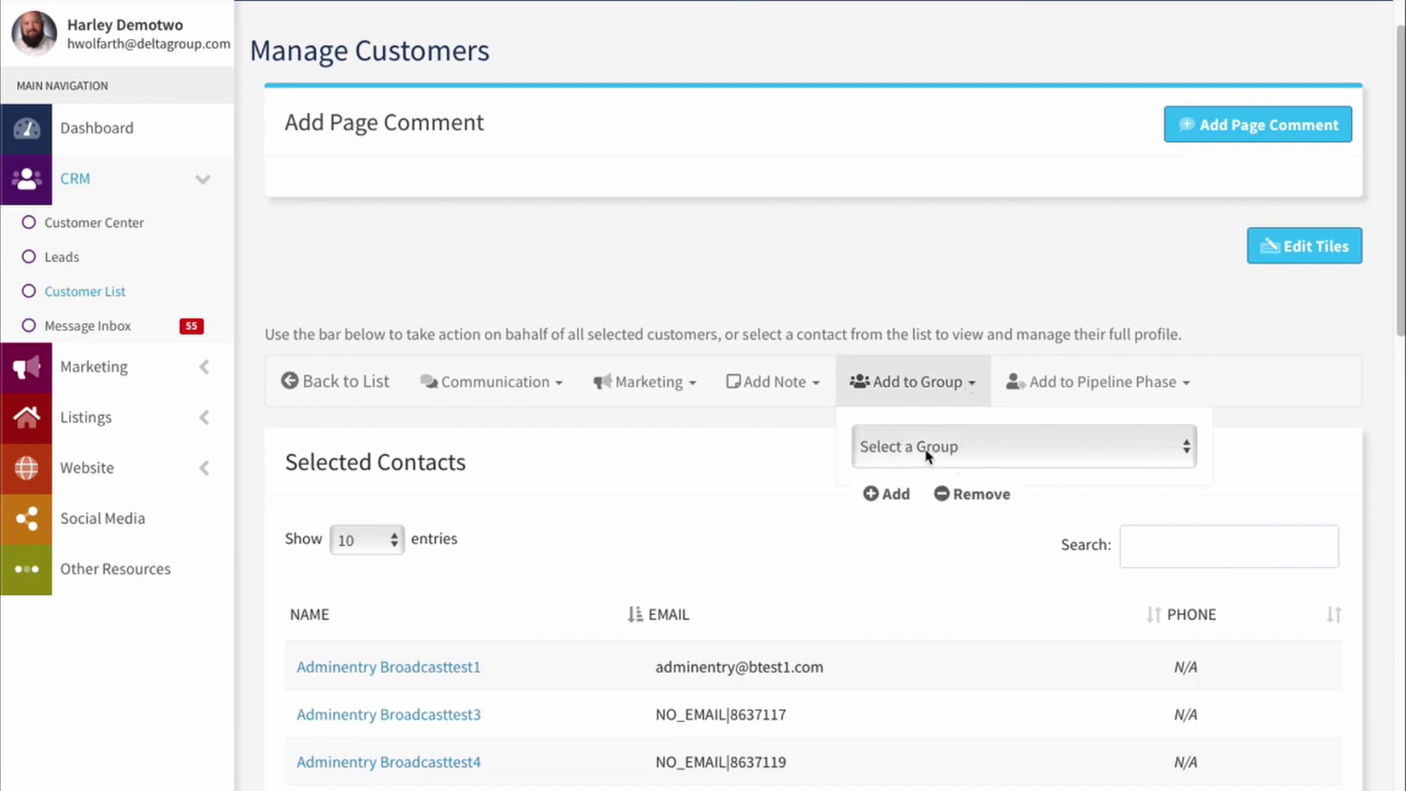
click(947, 446)
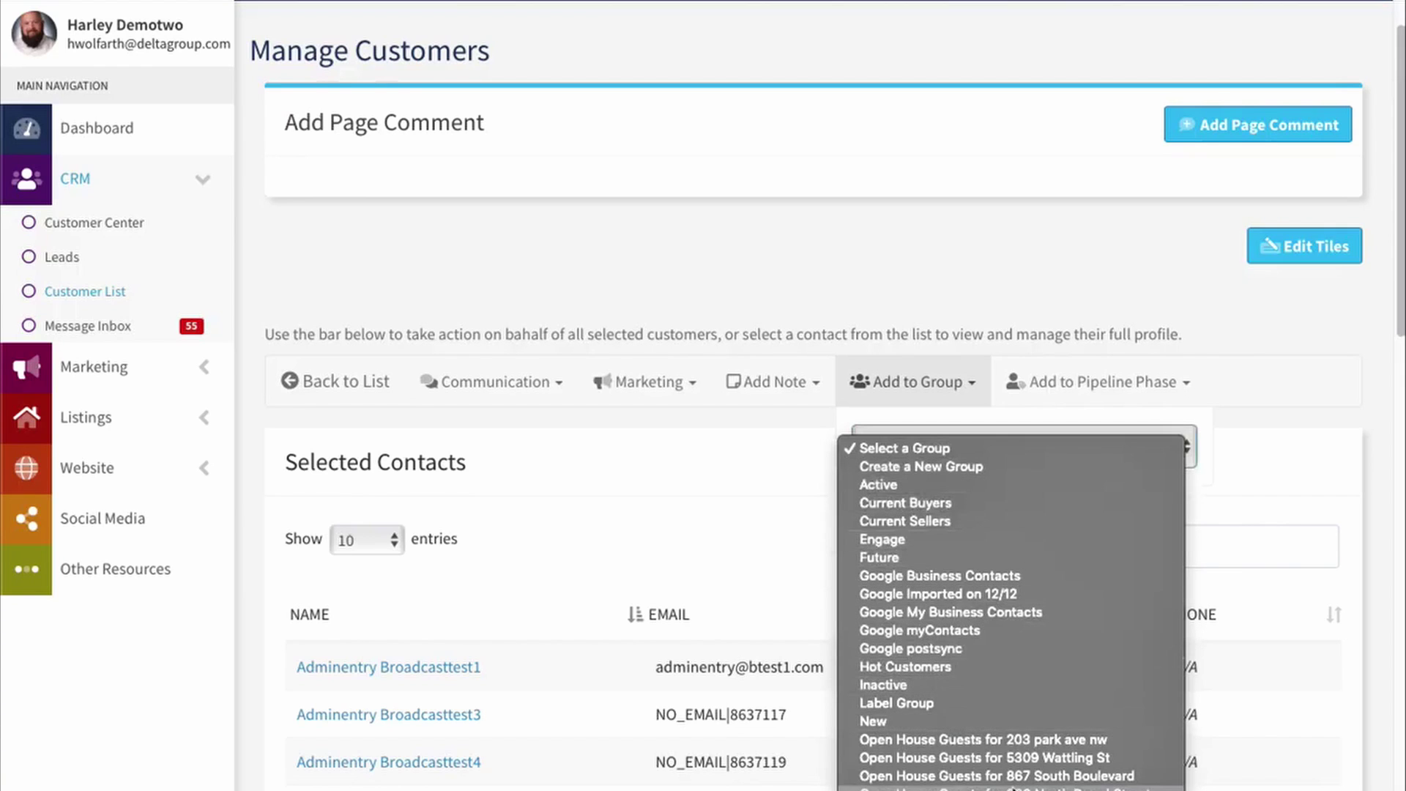
click(920, 466)
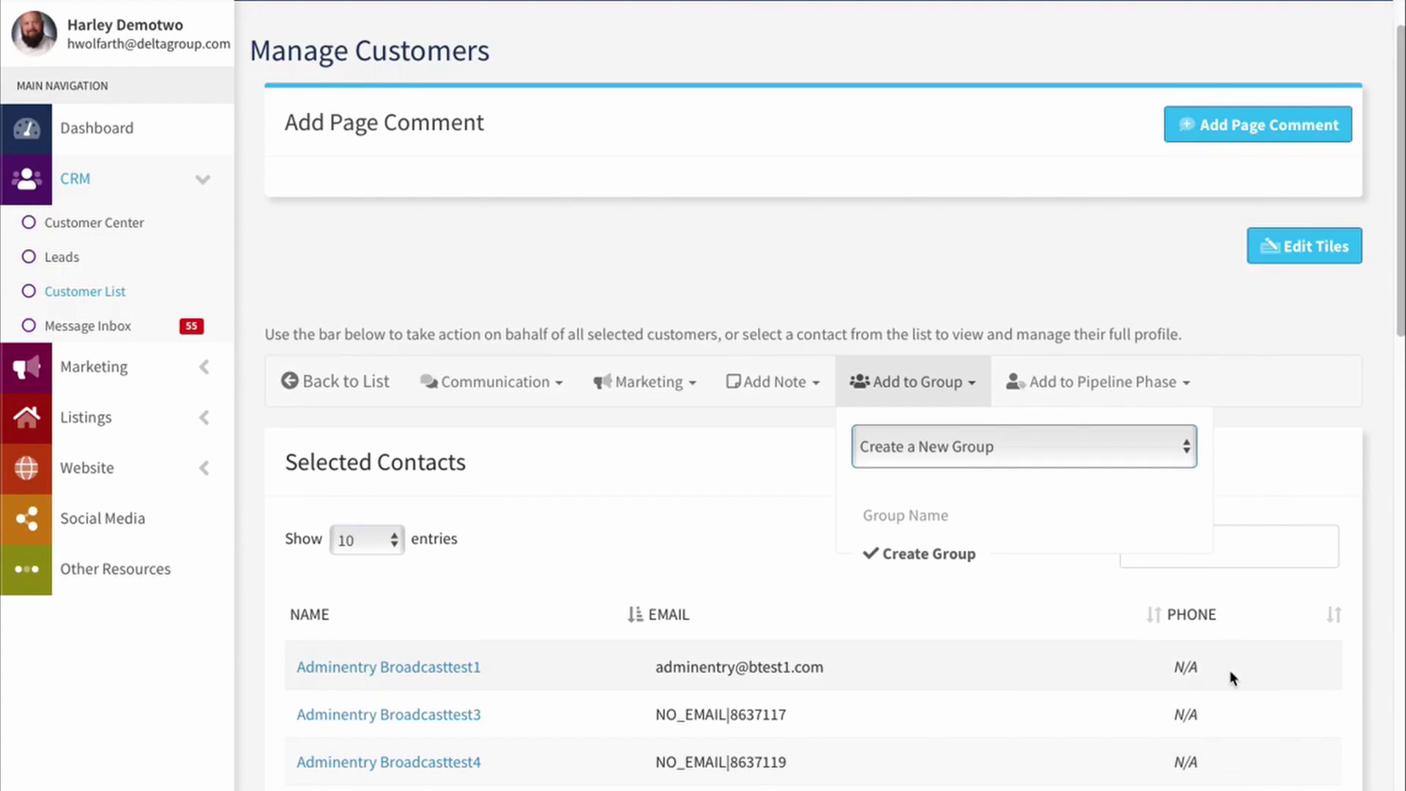
click(867, 515)
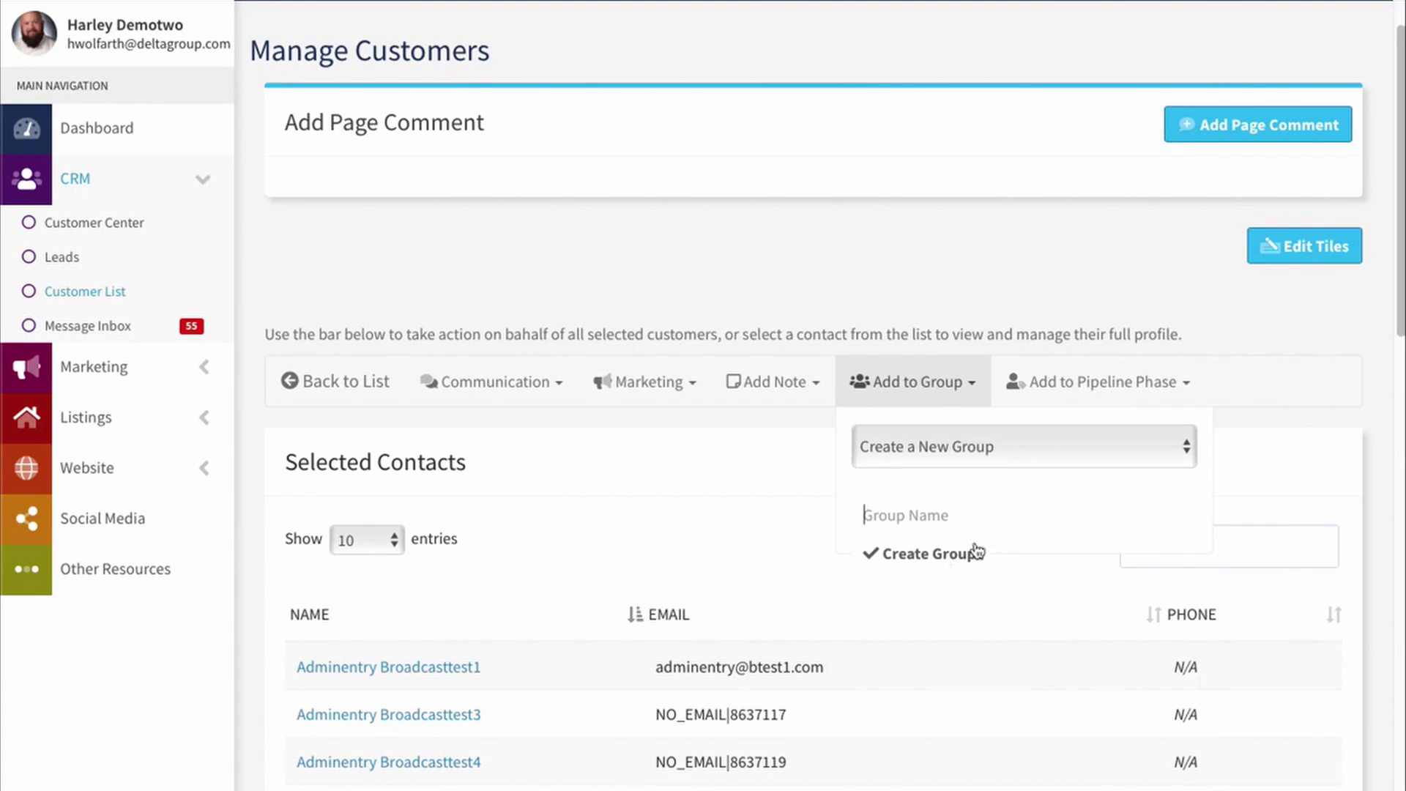
click(973, 388)
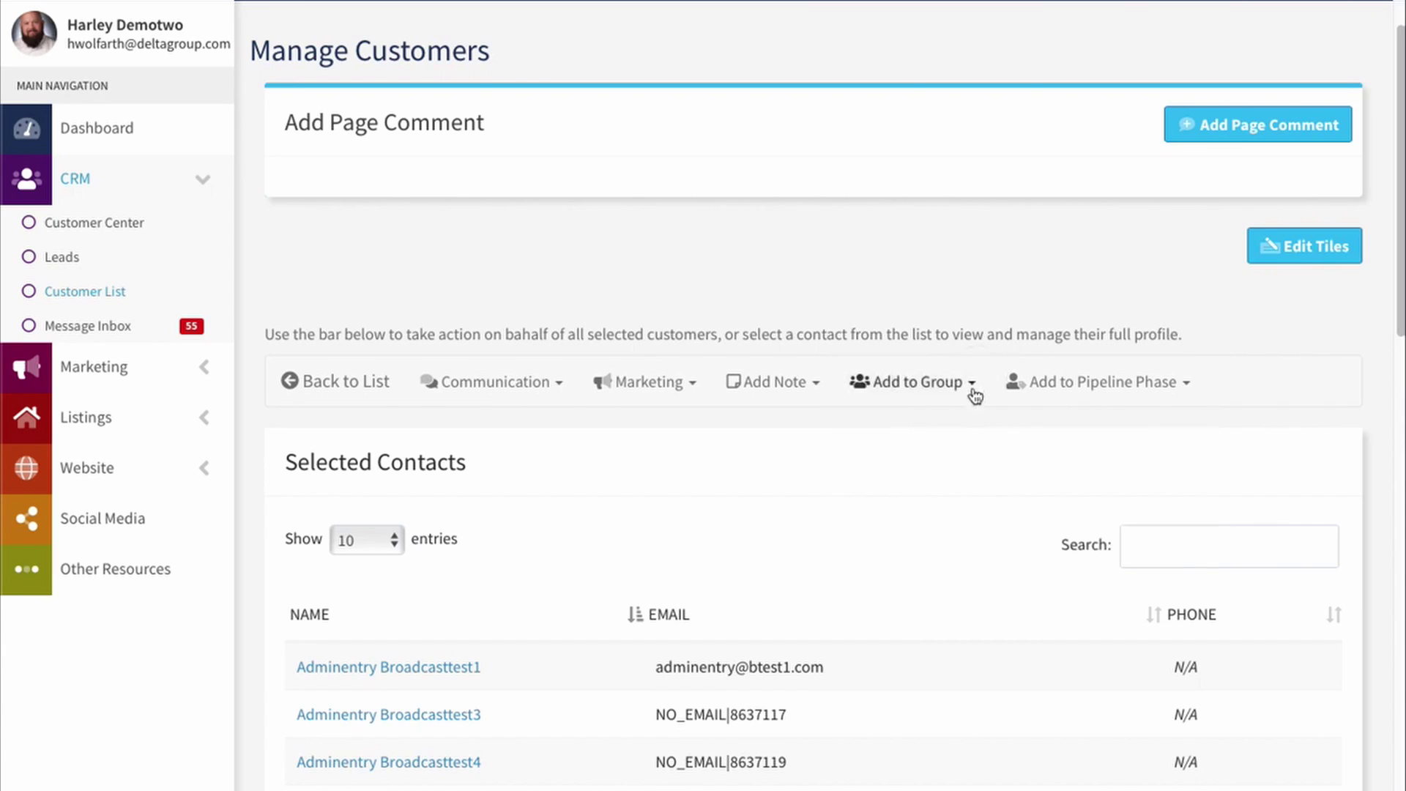
Step: Tick the Suspect pipeline phase for the selected customers, and close the phase list without adding them to it
click(1185, 390)
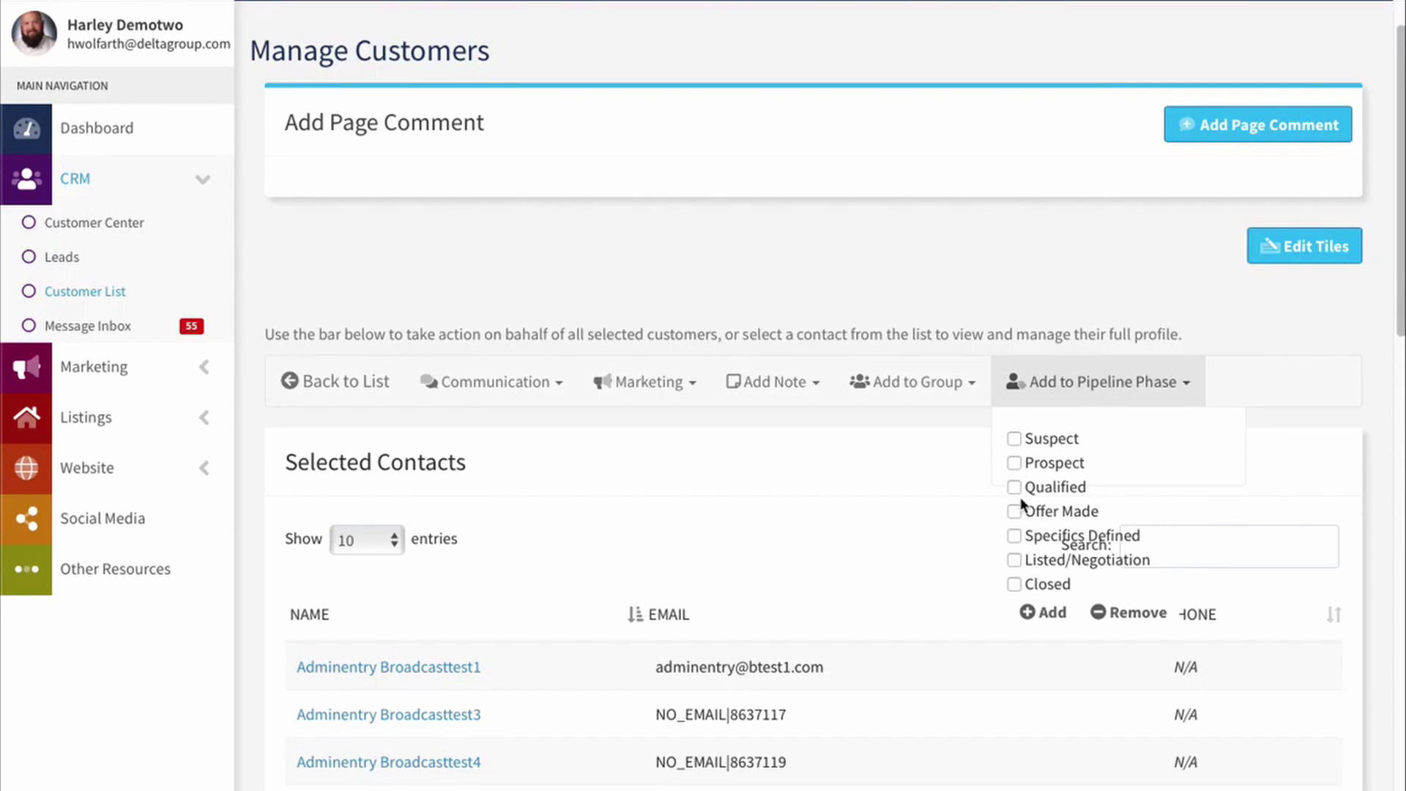
click(1014, 438)
click(1171, 381)
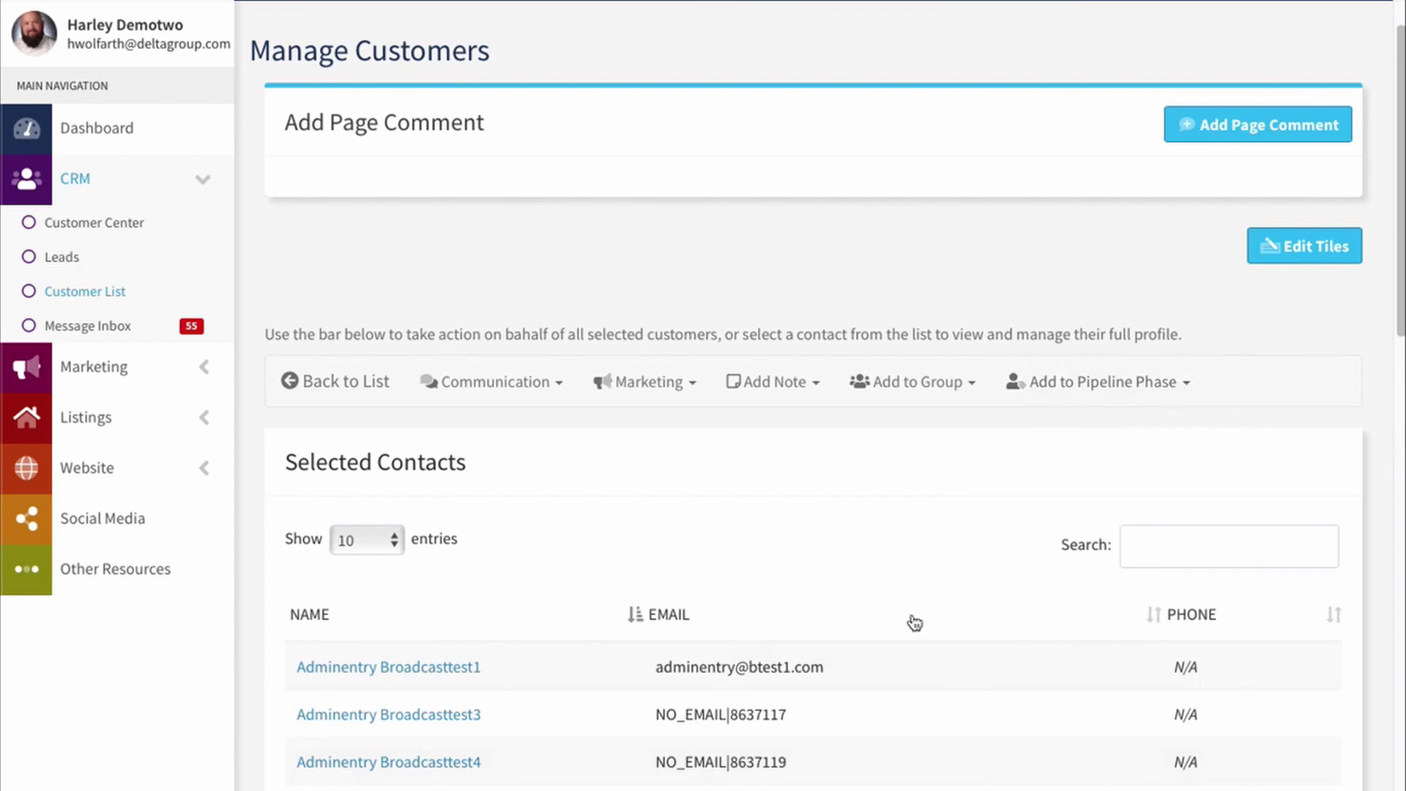
click(1179, 383)
click(939, 389)
click(1099, 400)
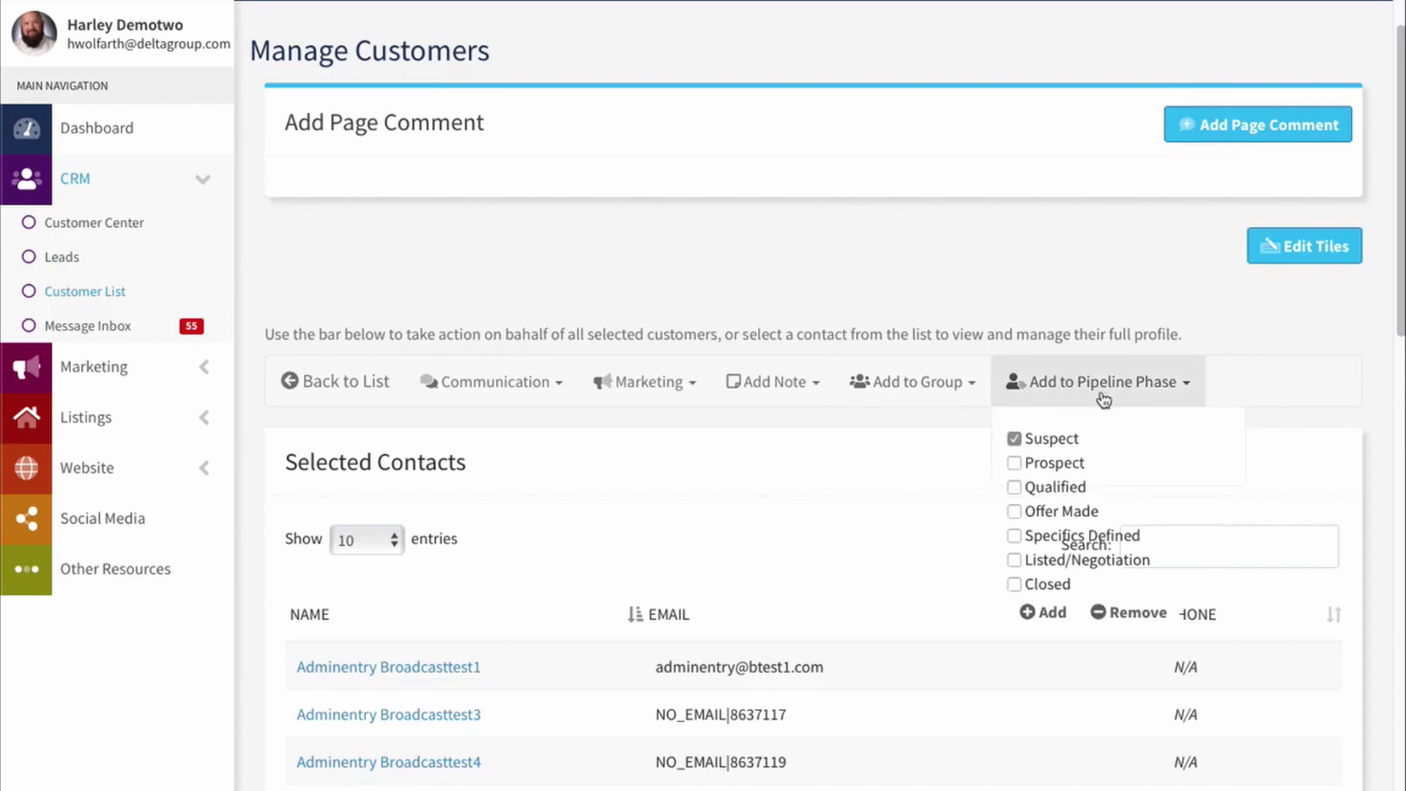
click(1162, 386)
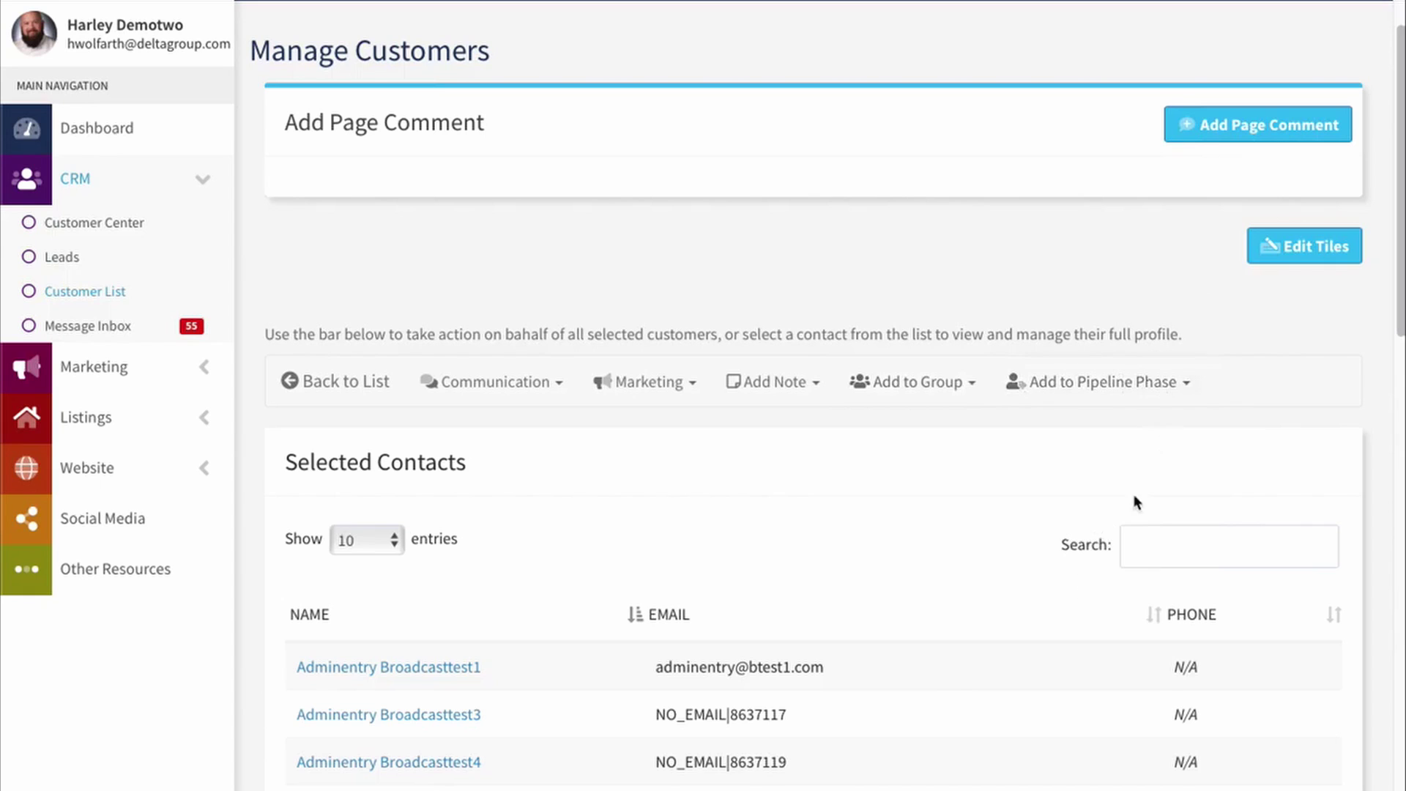
Step: Look over the selected contacts list and the highlighted contact's profile, and return to the bulk action bar
scroll(944, 485, down, 6)
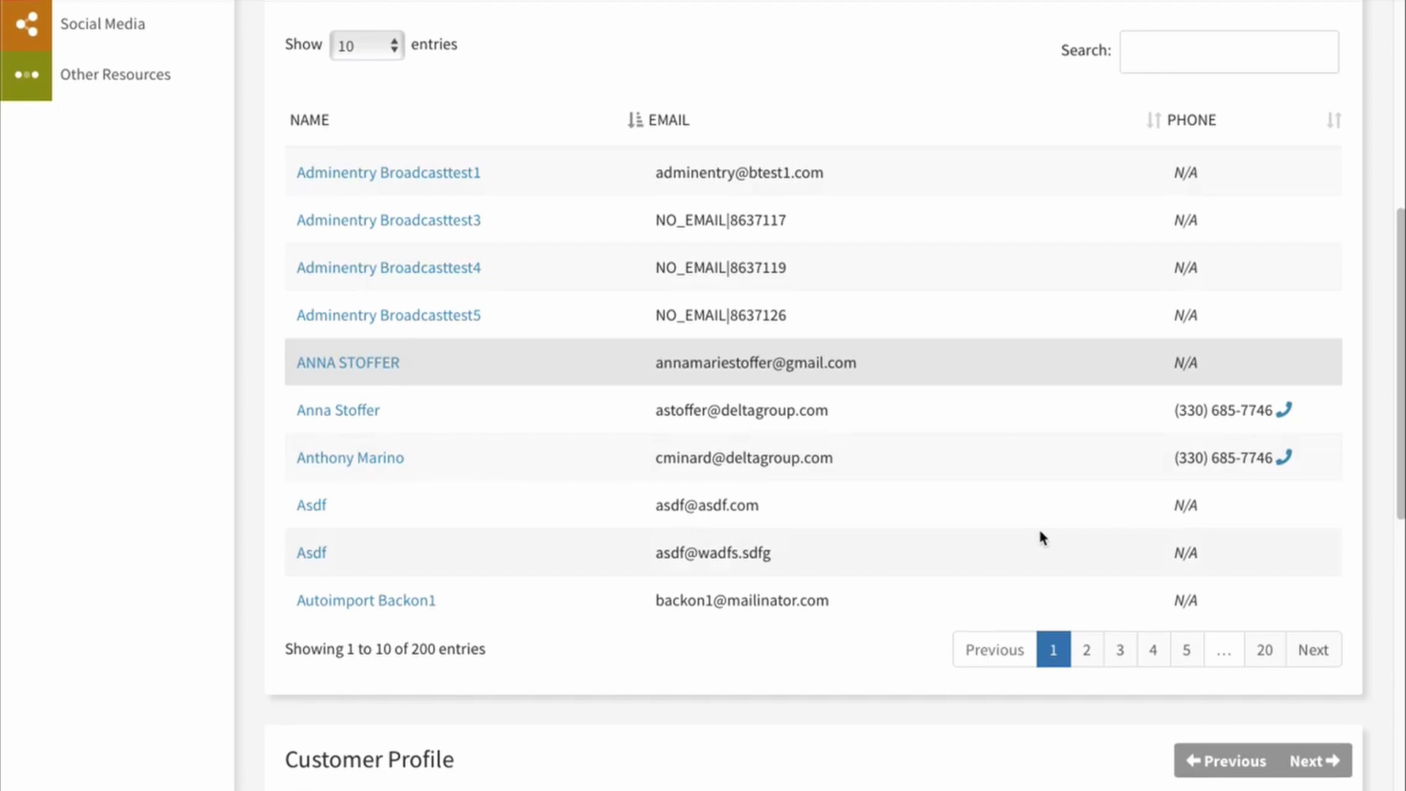
scroll(1036, 528, down, 2)
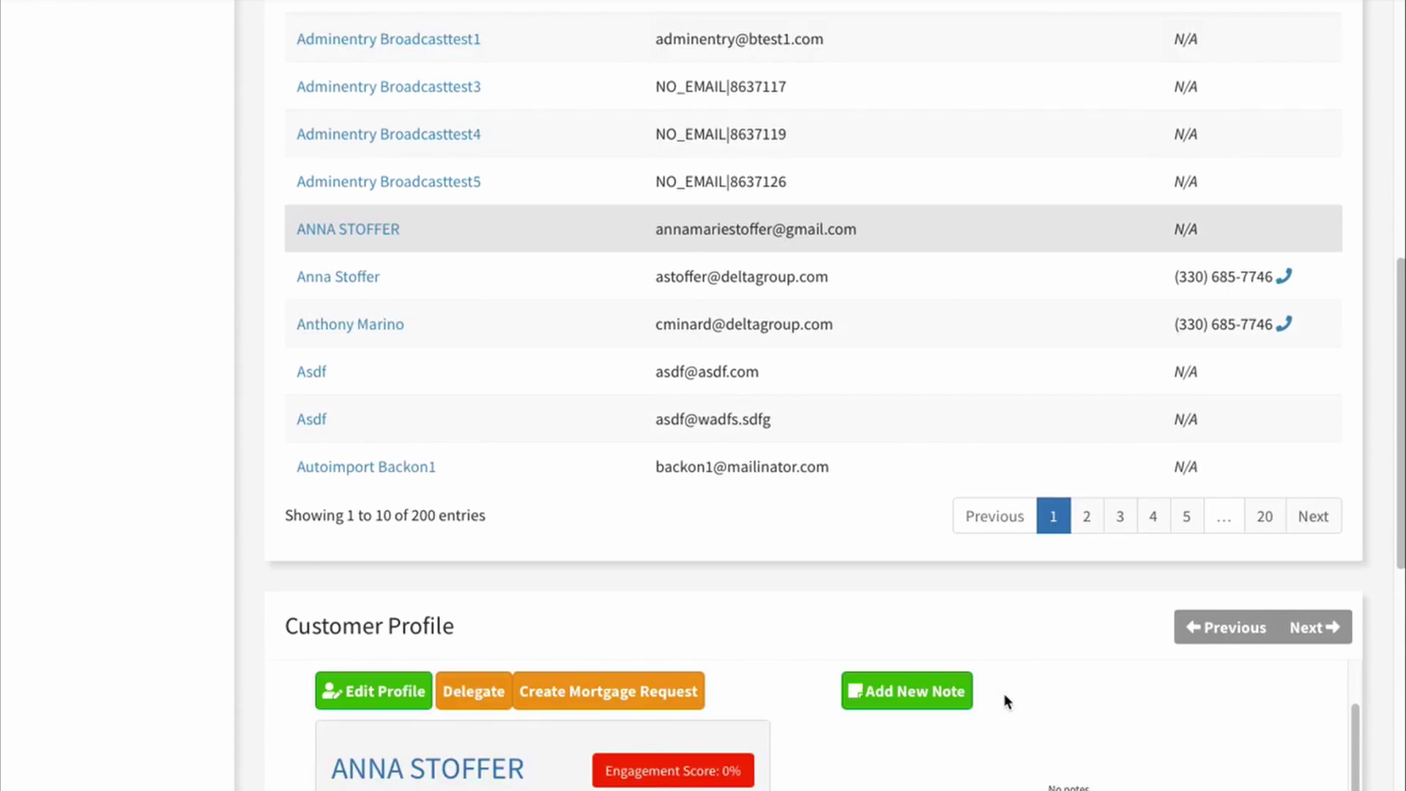
scroll(1007, 699, down, 5)
scroll(1343, 591, down, 5)
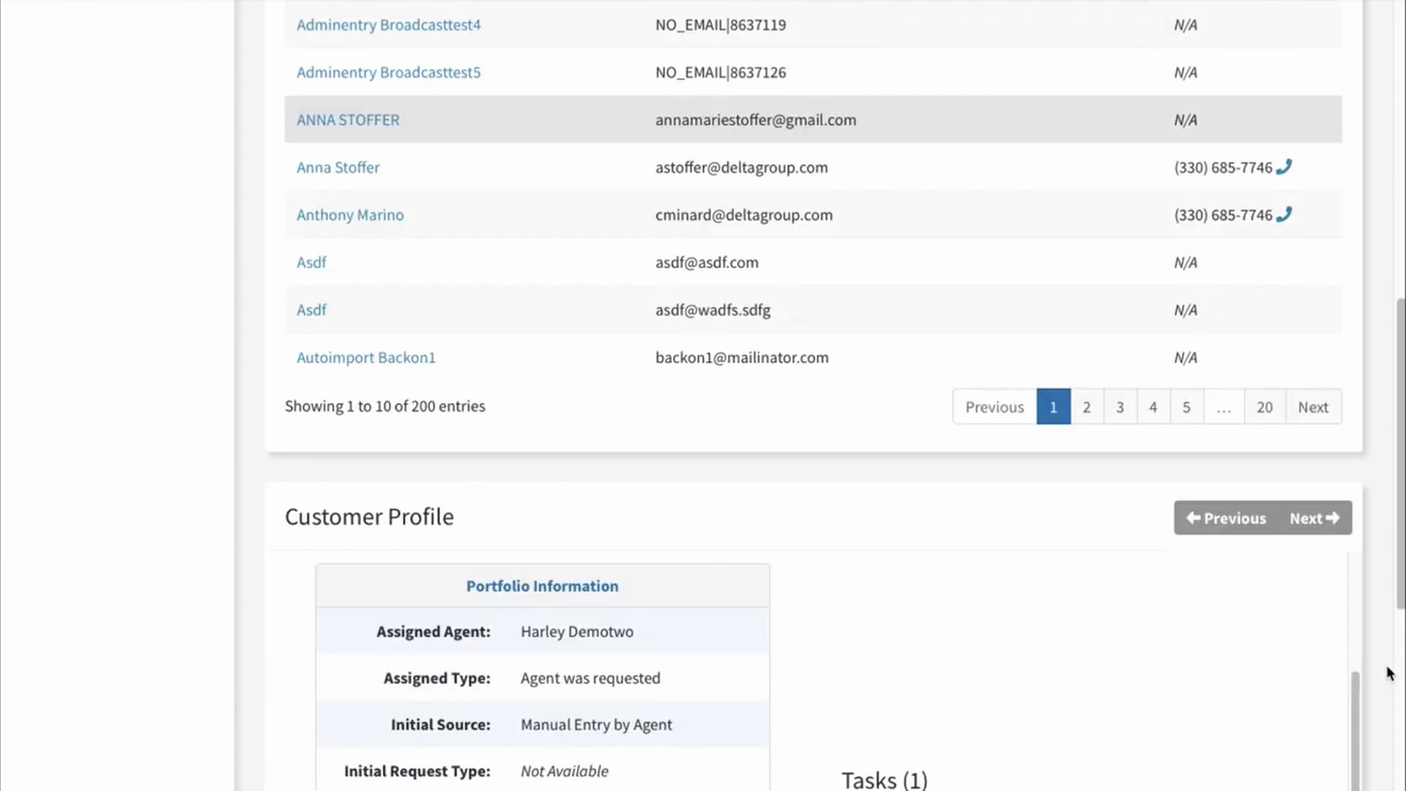
scroll(1047, 732, up, 5)
scroll(976, 747, up, 2)
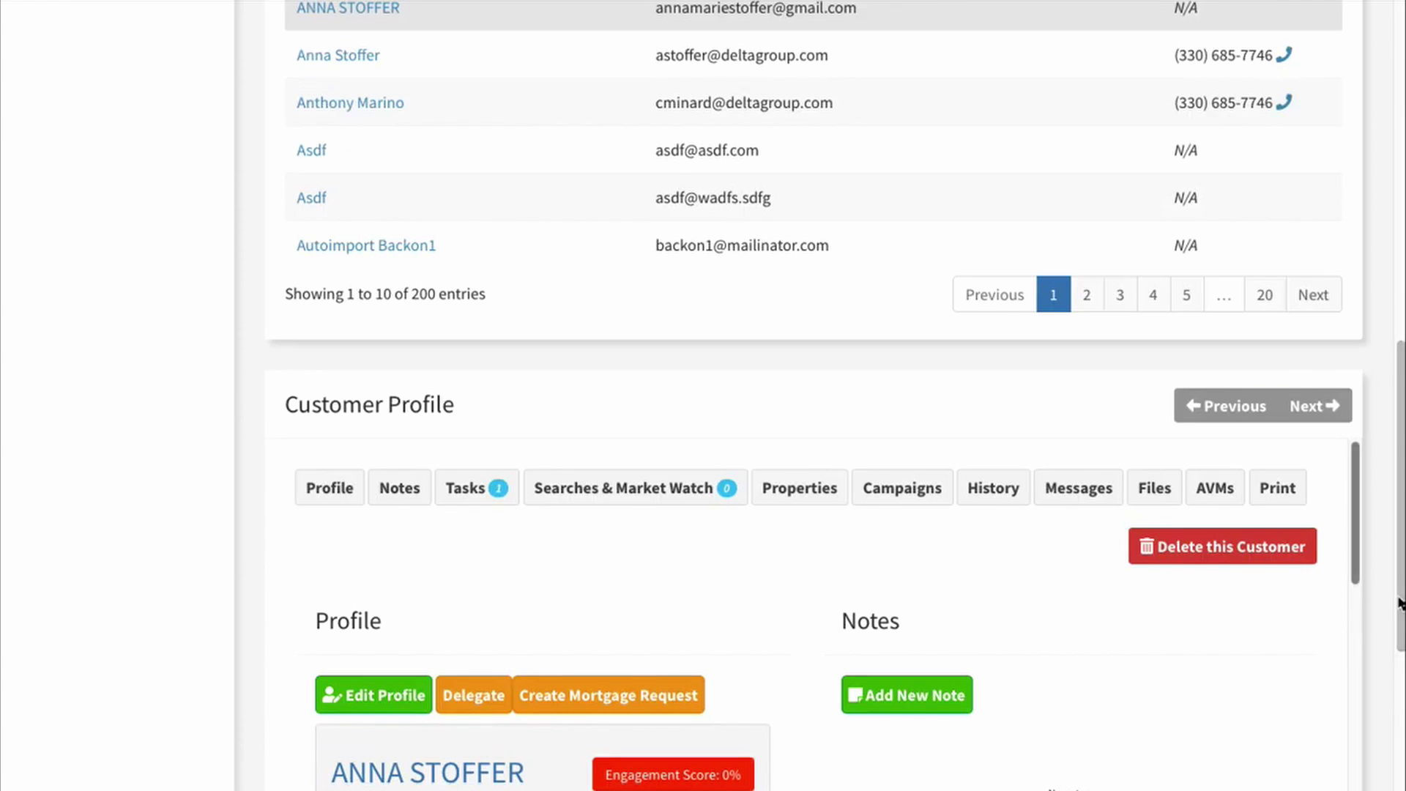
scroll(1255, 653, down, 3)
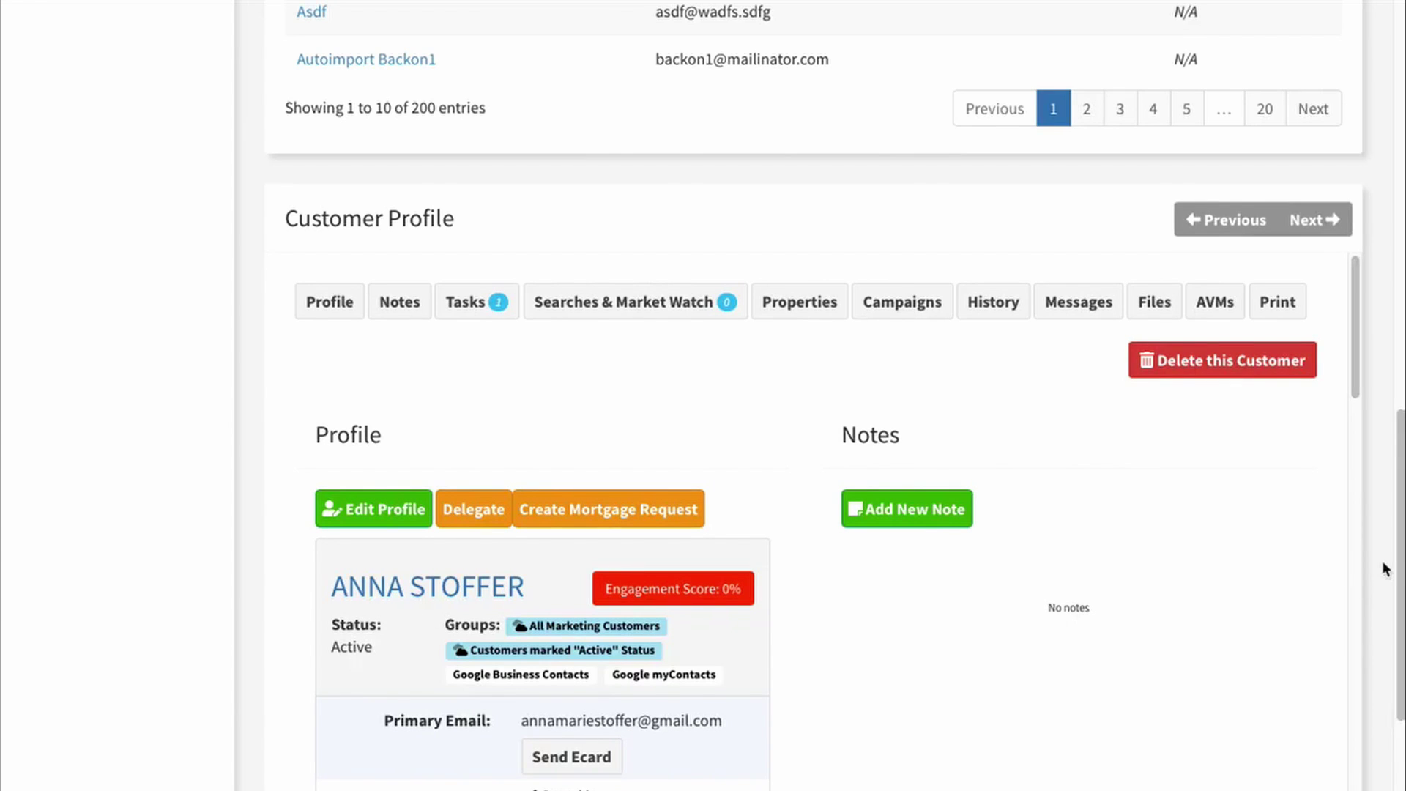
scroll(1218, 611, down, 2)
scroll(1219, 637, up, 5)
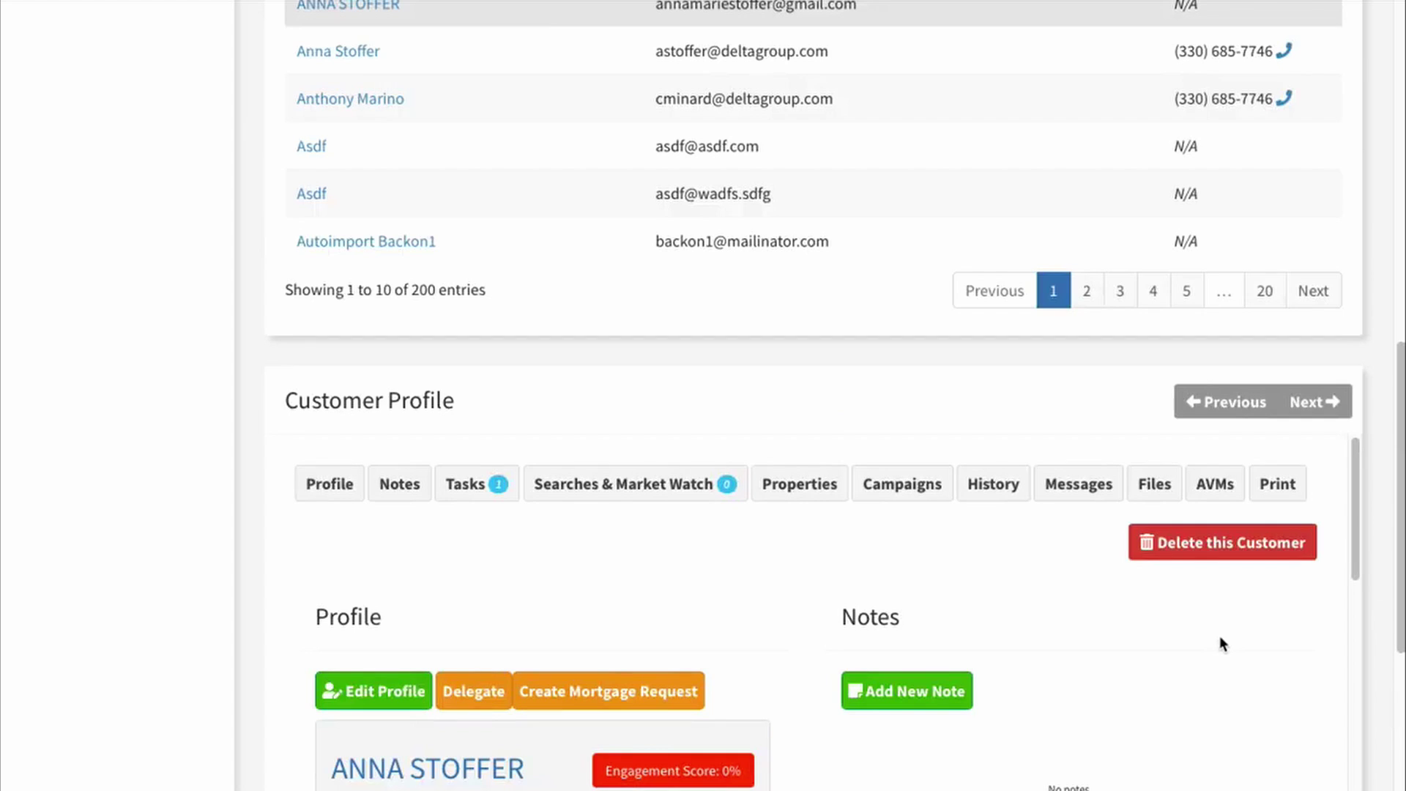
scroll(1219, 634, up, 15)
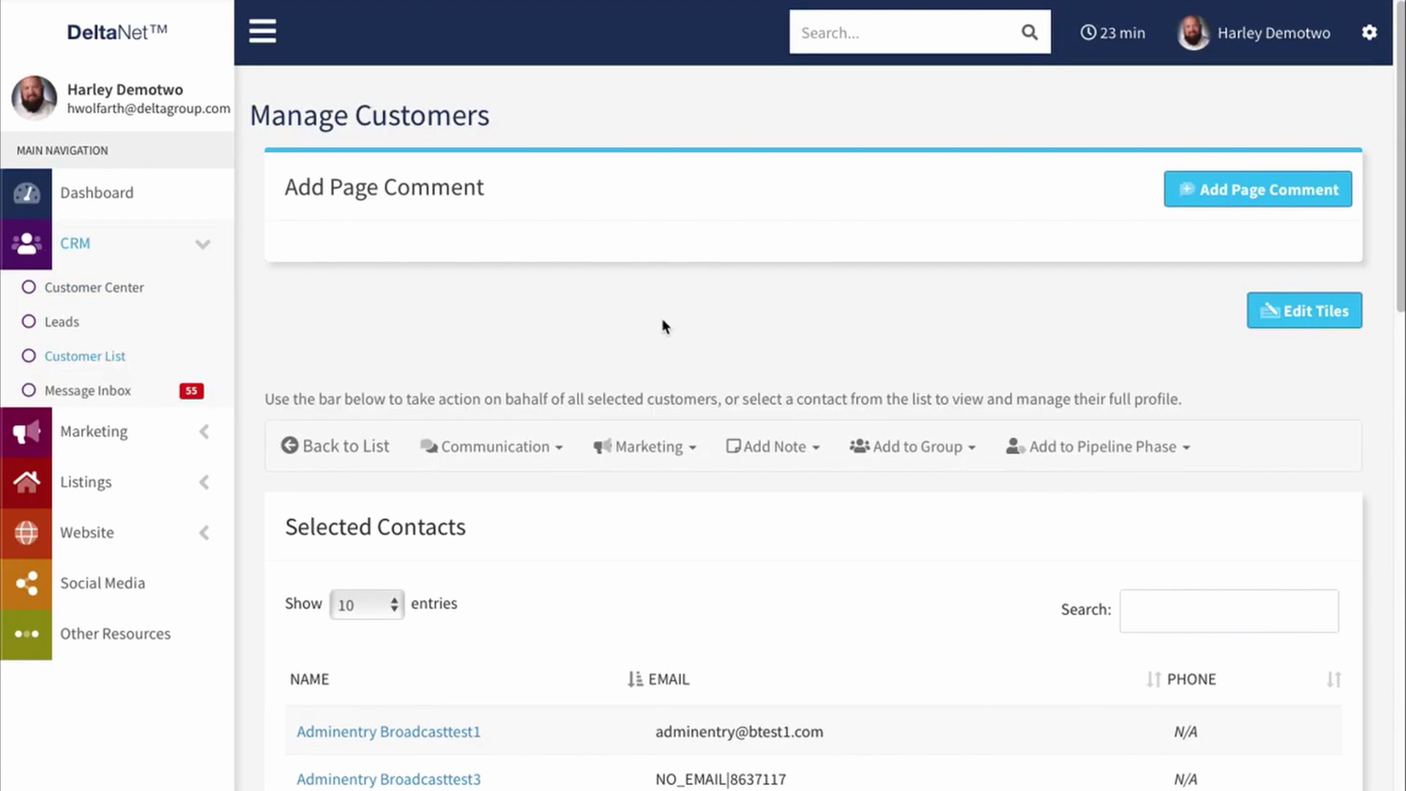